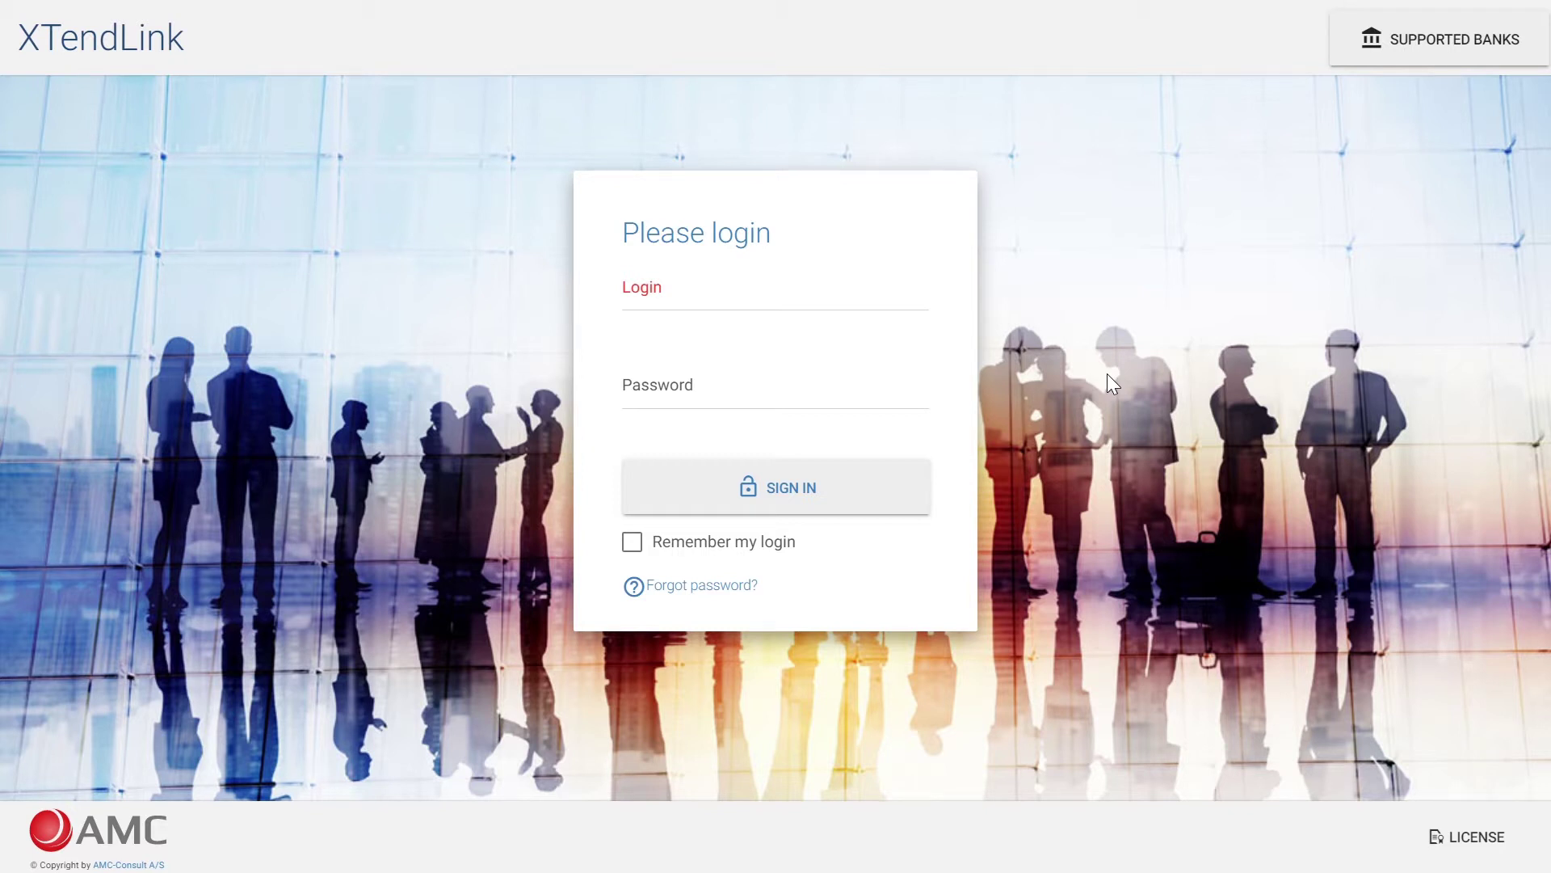
Sign in with the login e-mail and password, then open the second AMC-Demo-Company data area
click(903, 301)
key(Tab)
text(*****)
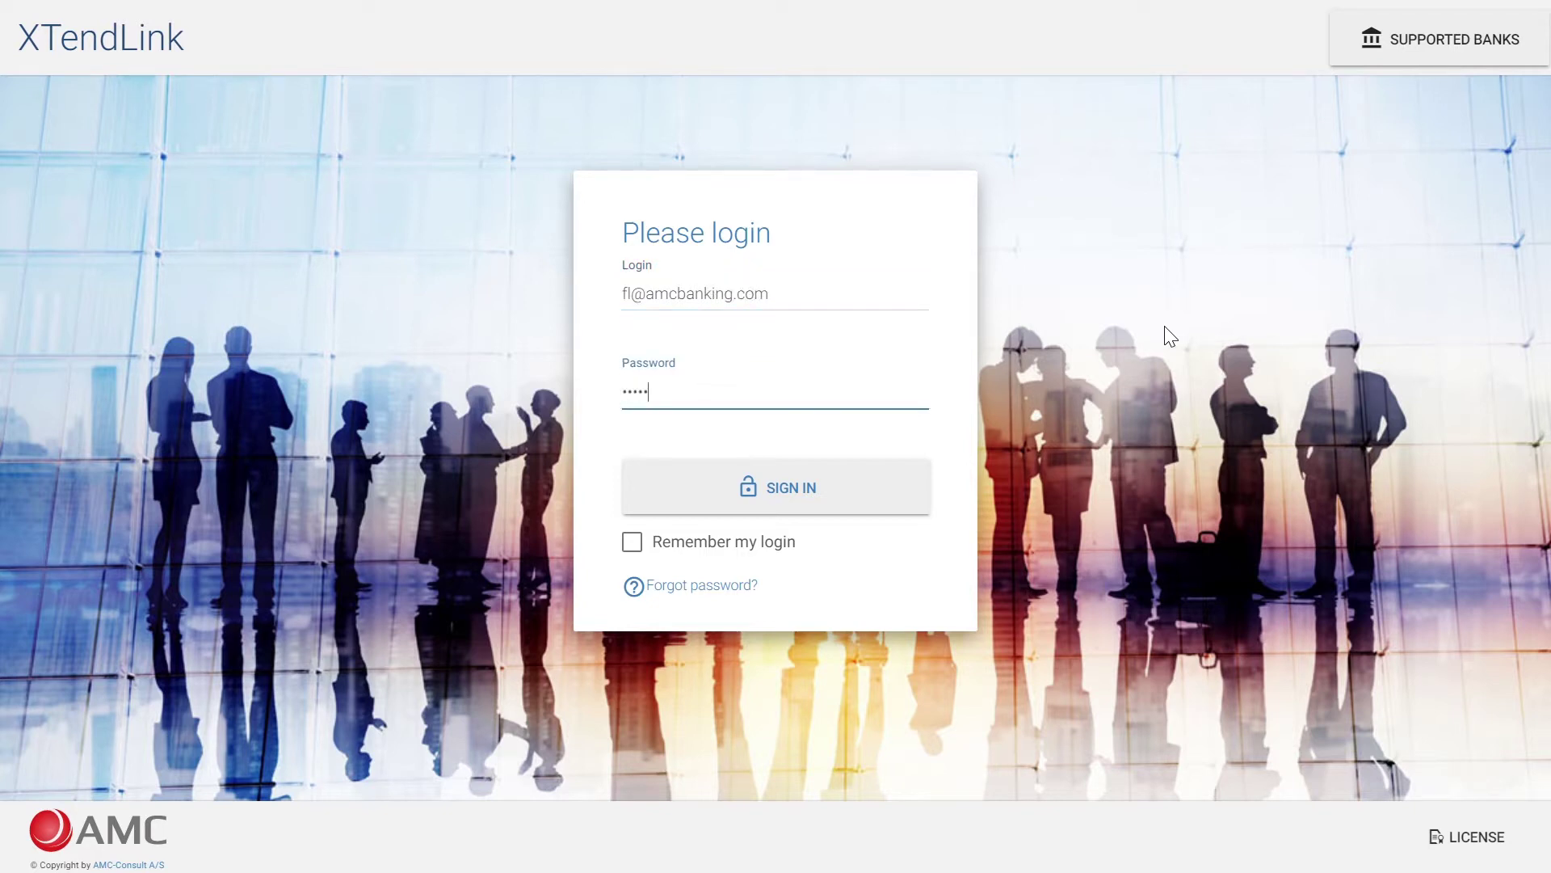
key(Return)
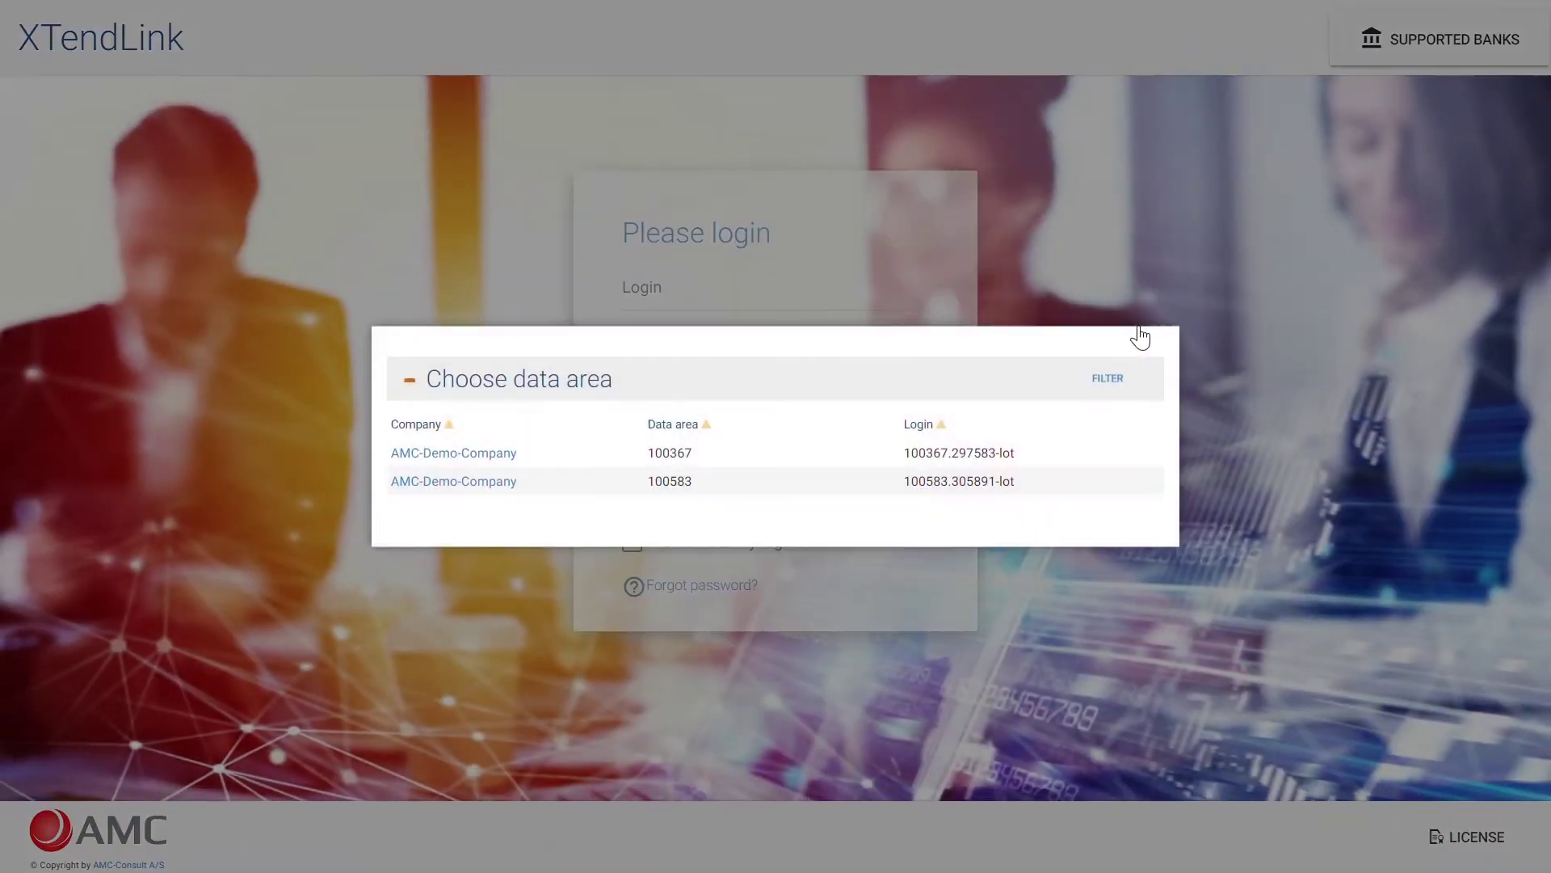
click(460, 482)
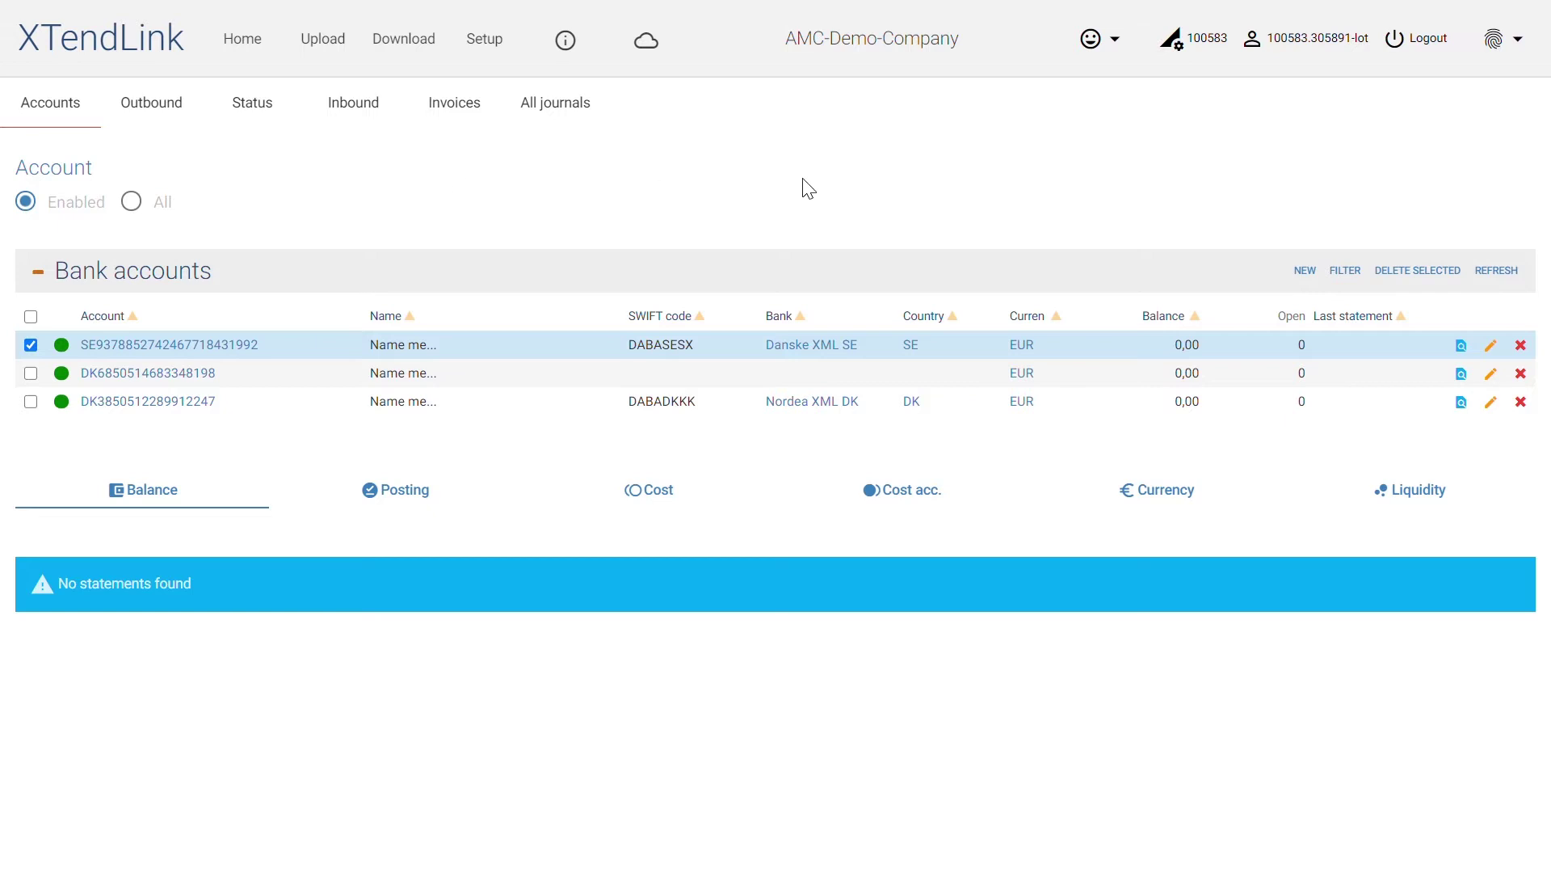
From the user's profile settings, start adding a bank via NEW in the Banks section
click(1295, 56)
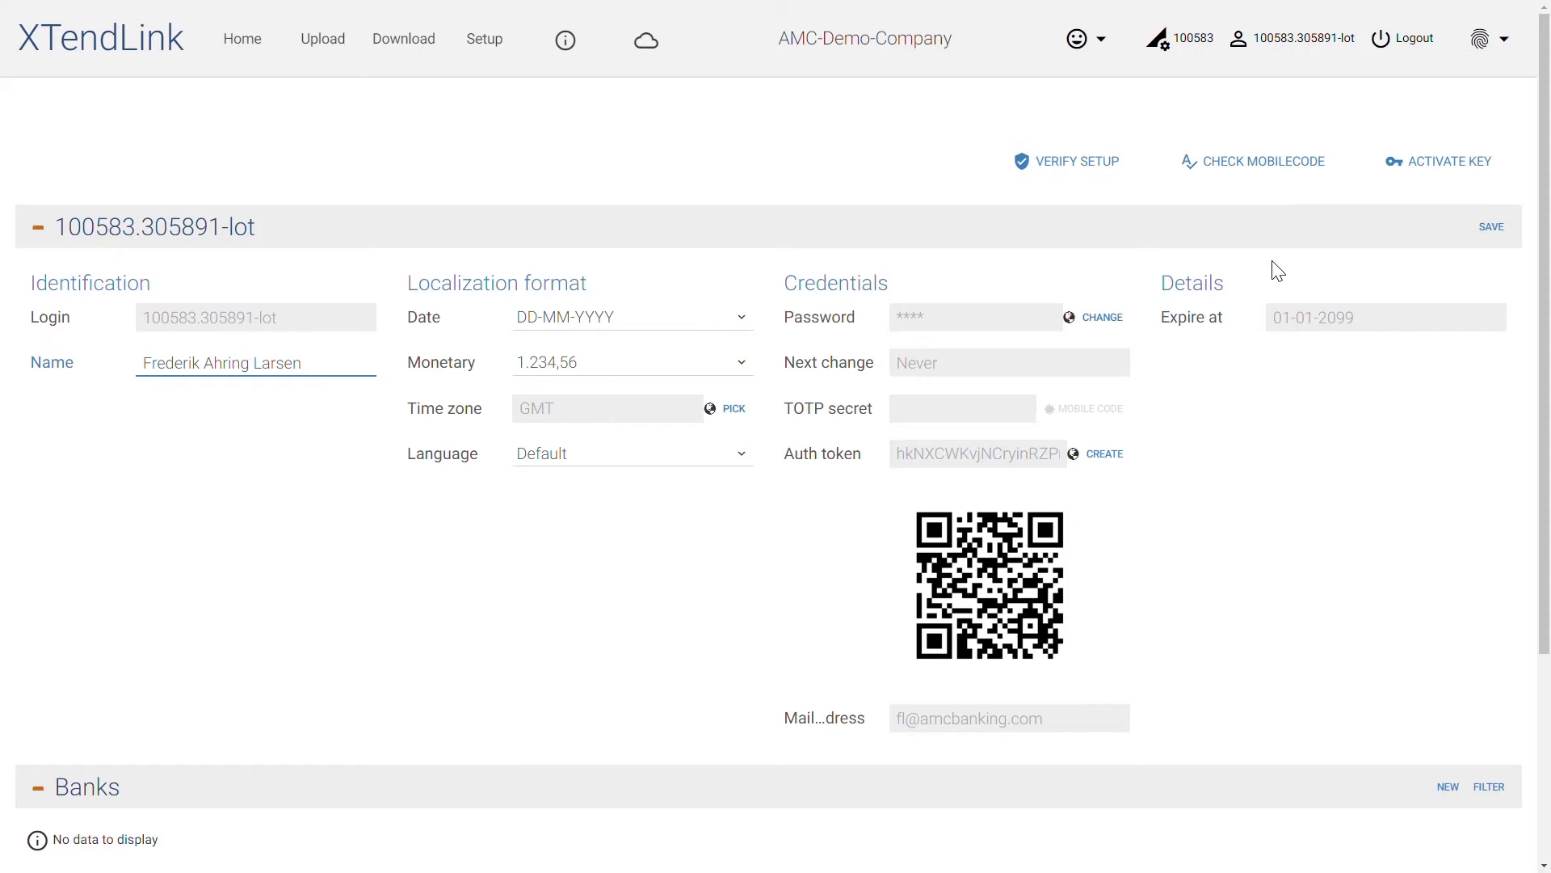
scroll(1278, 270, down, 3)
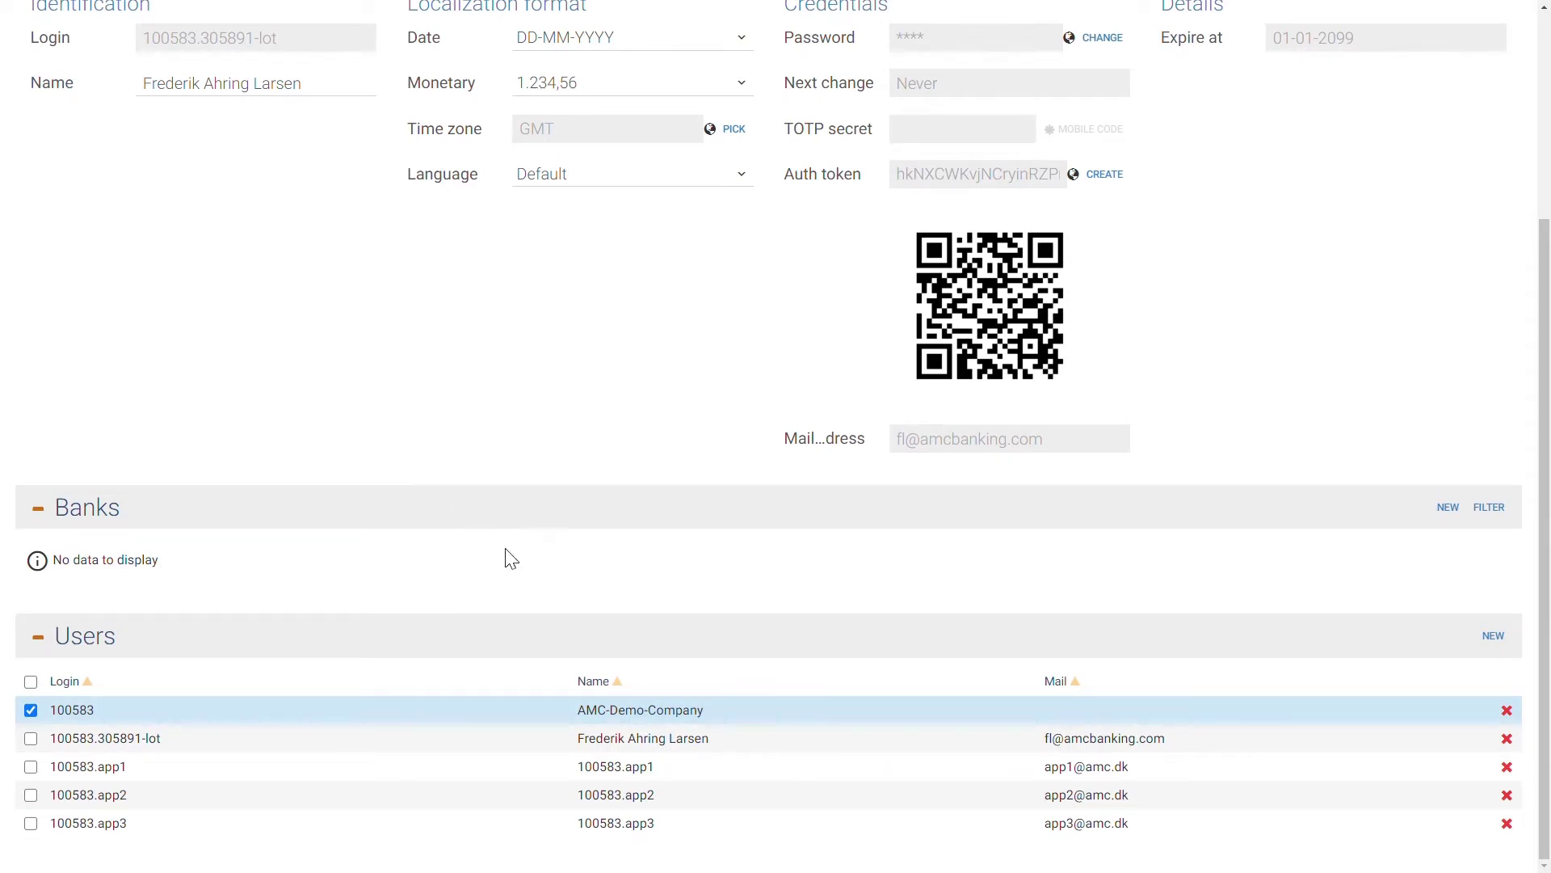
click(1447, 506)
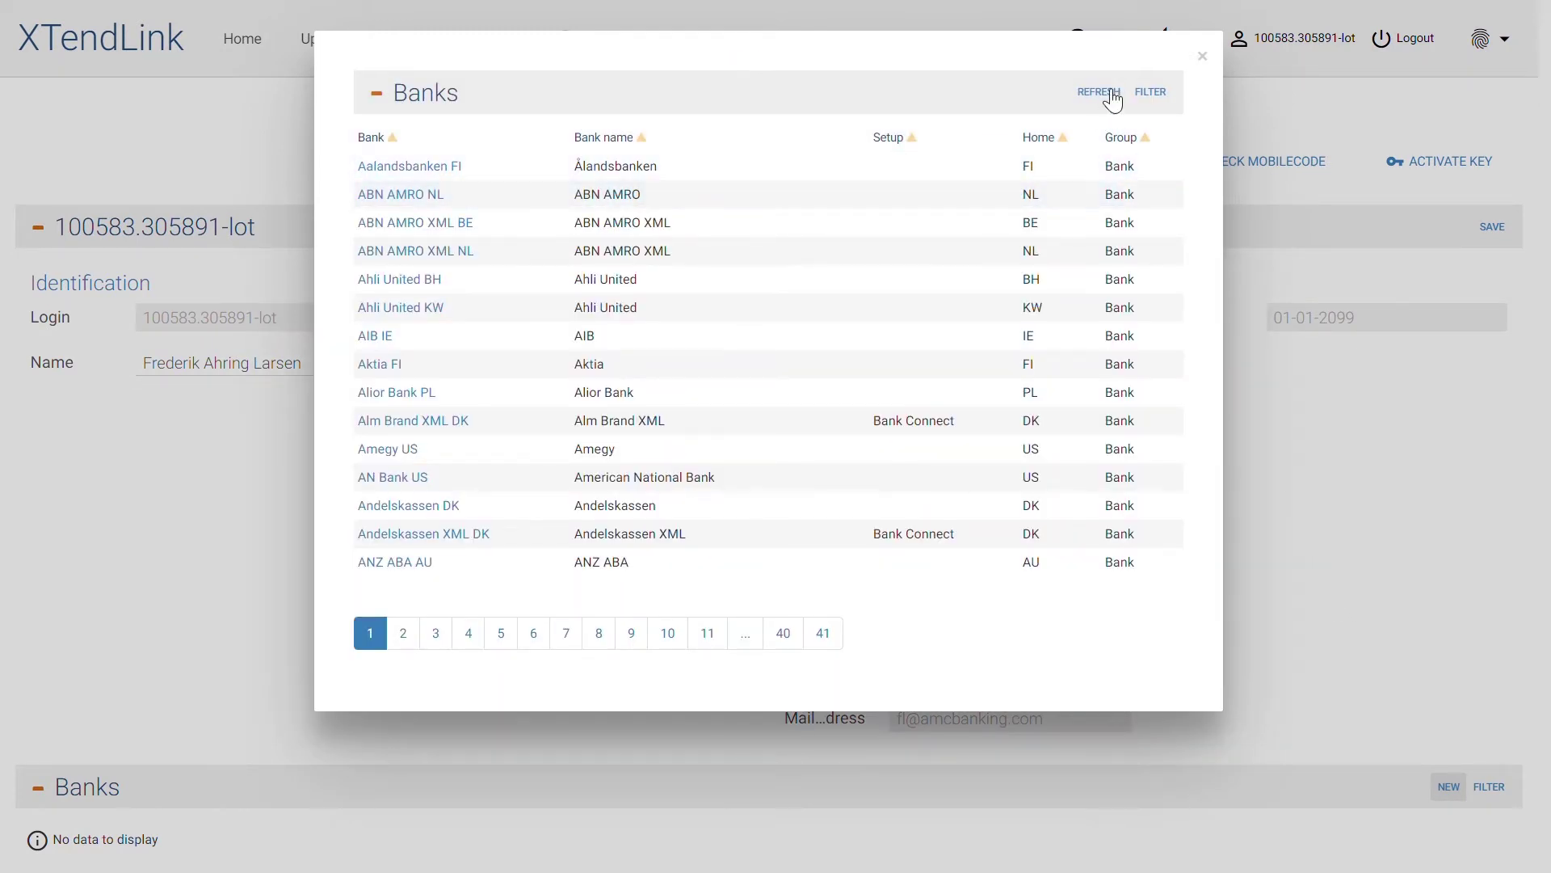
Filter the bank list's Setup column to Bank Connect and add Arbejder XML DK
click(1151, 92)
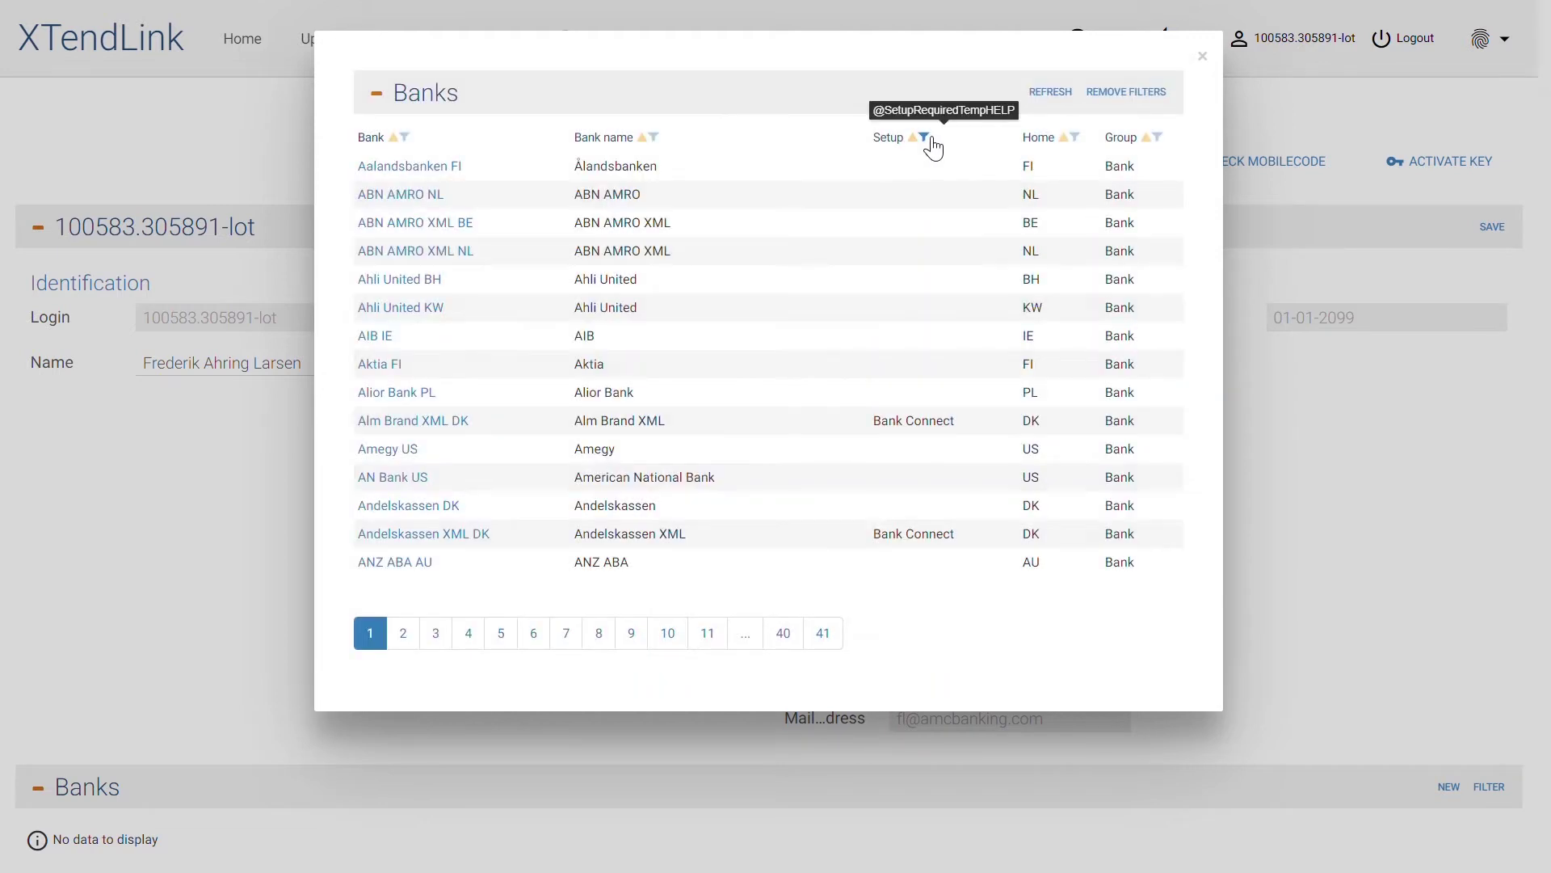
click(928, 139)
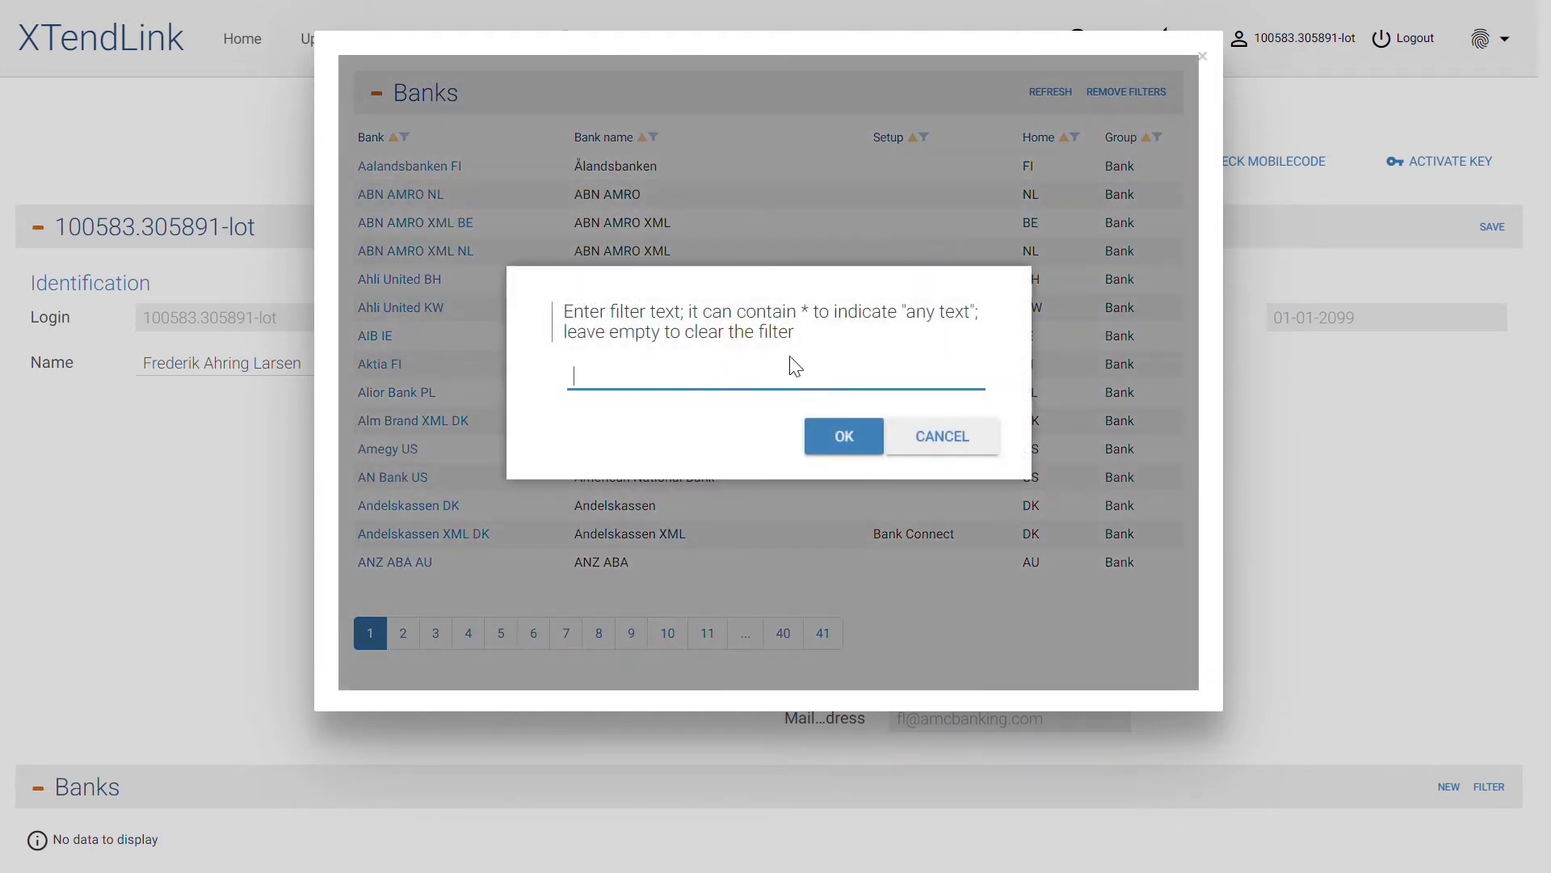
text(Bank Connect)
key(Return)
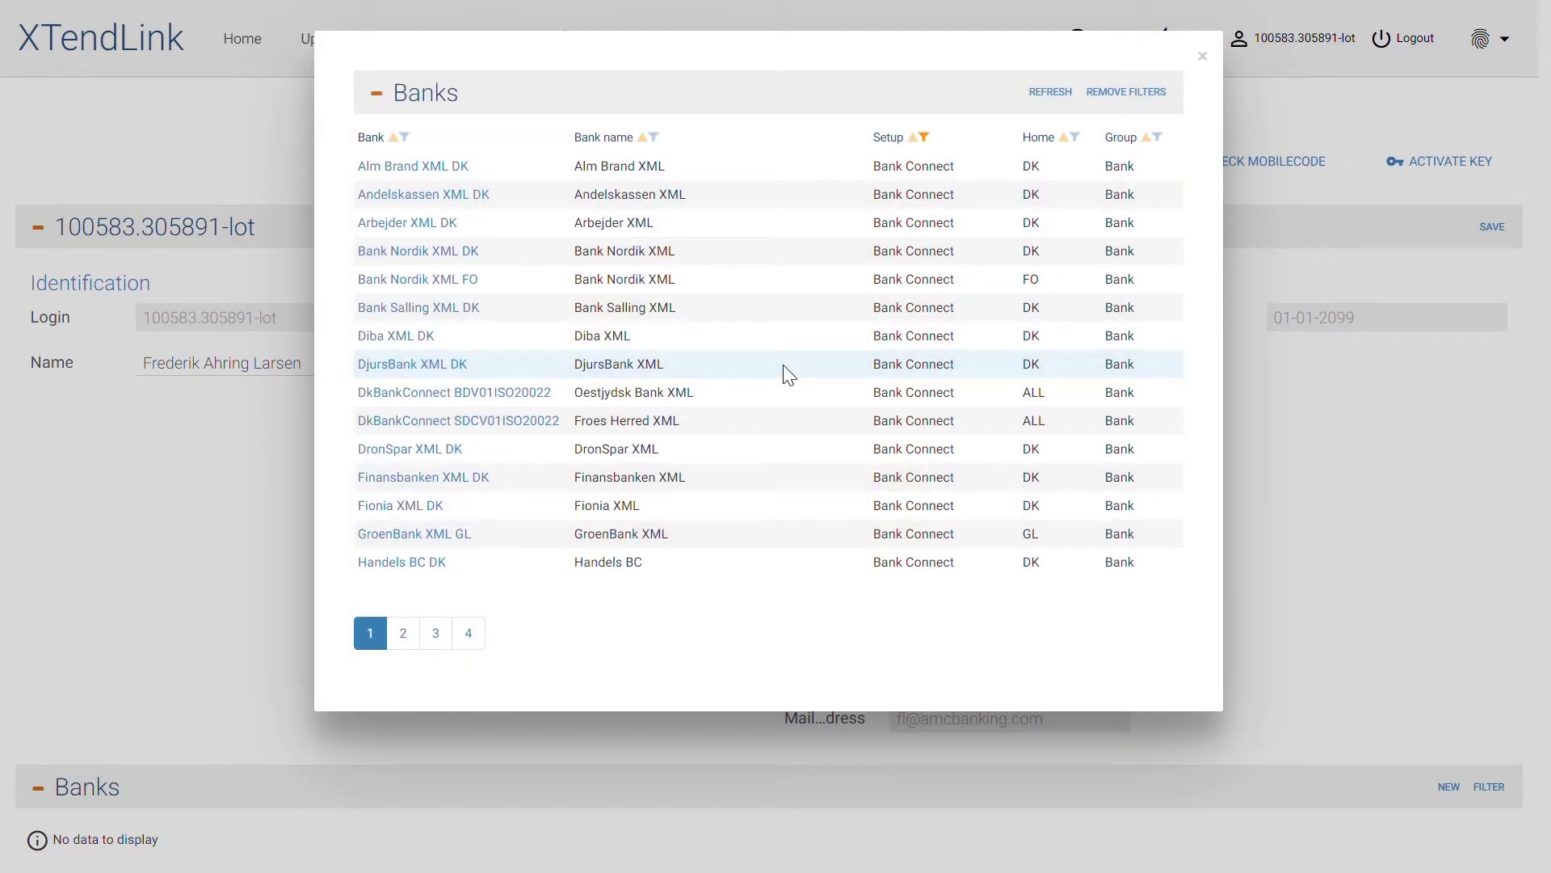
click(442, 232)
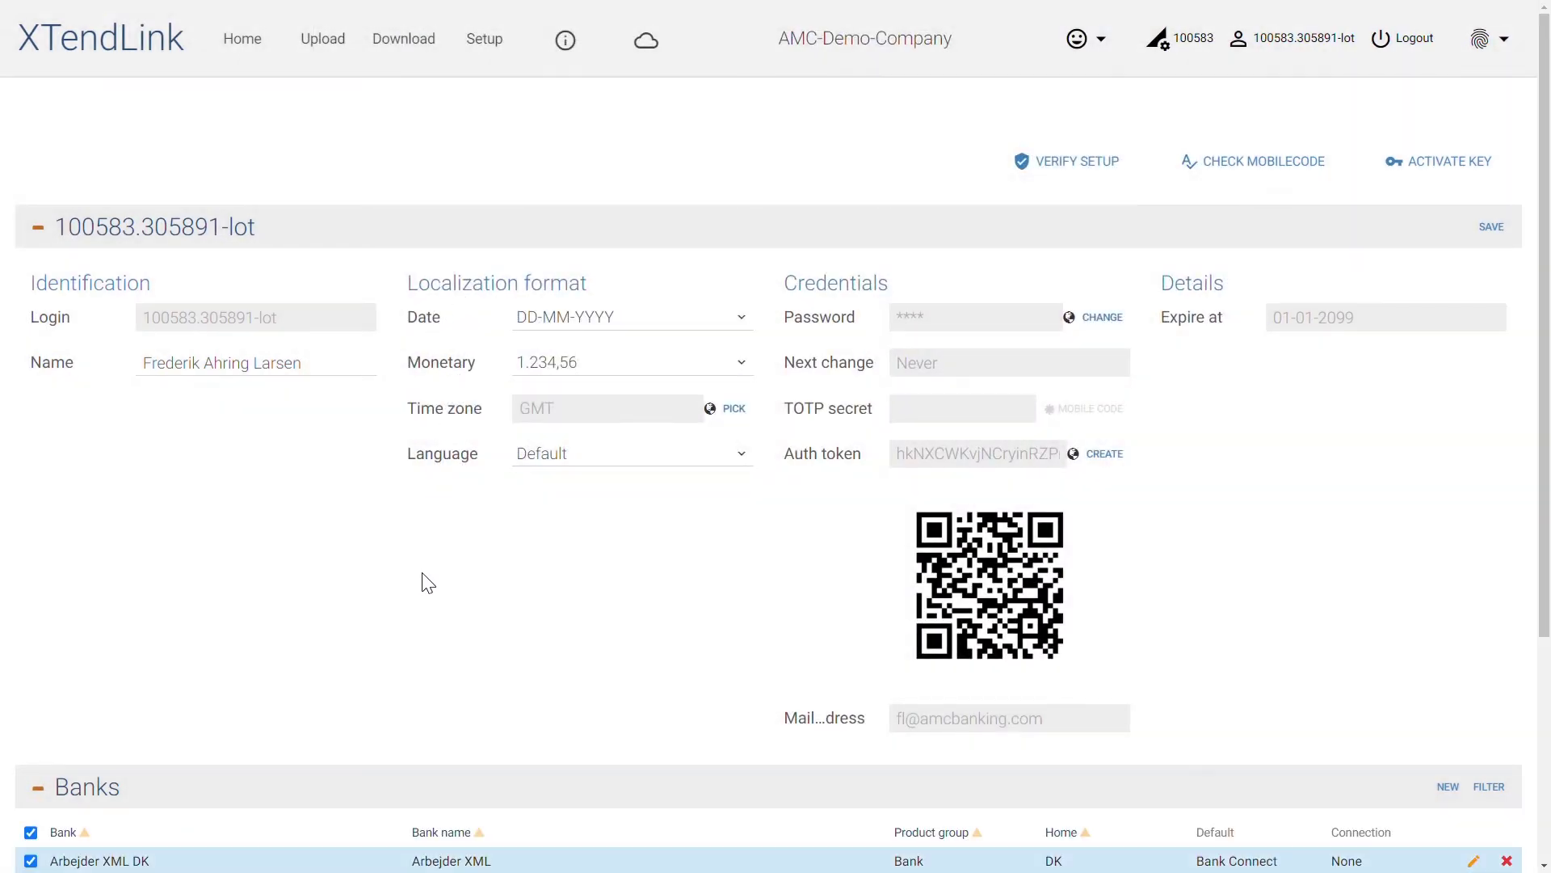
Open the edit form for the Arbejder XML DK row in the Banks list
scroll(428, 582, down, 2)
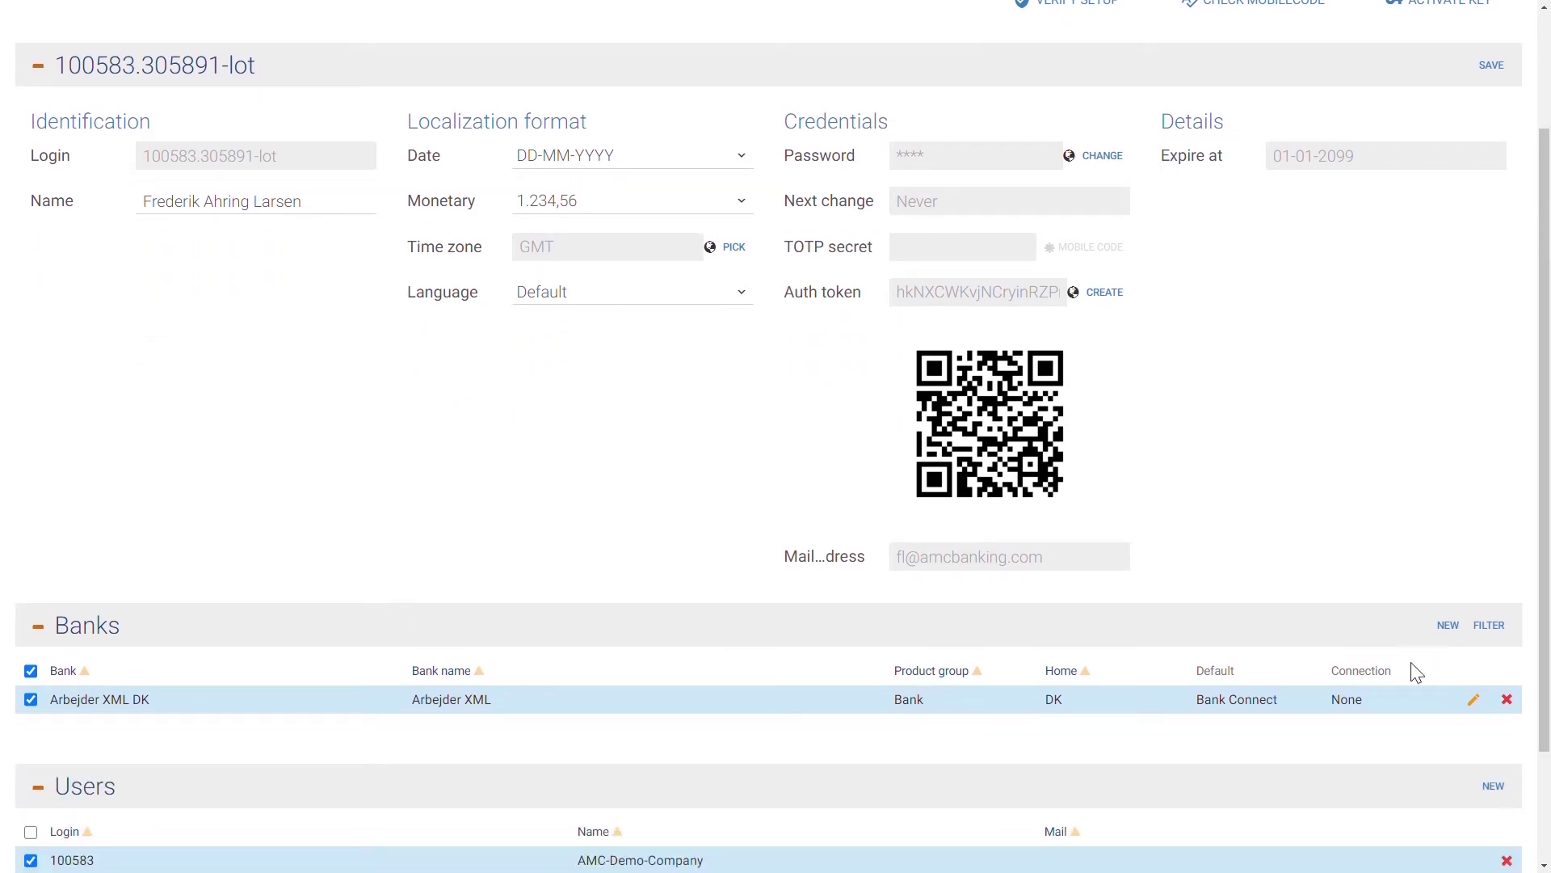
click(1488, 699)
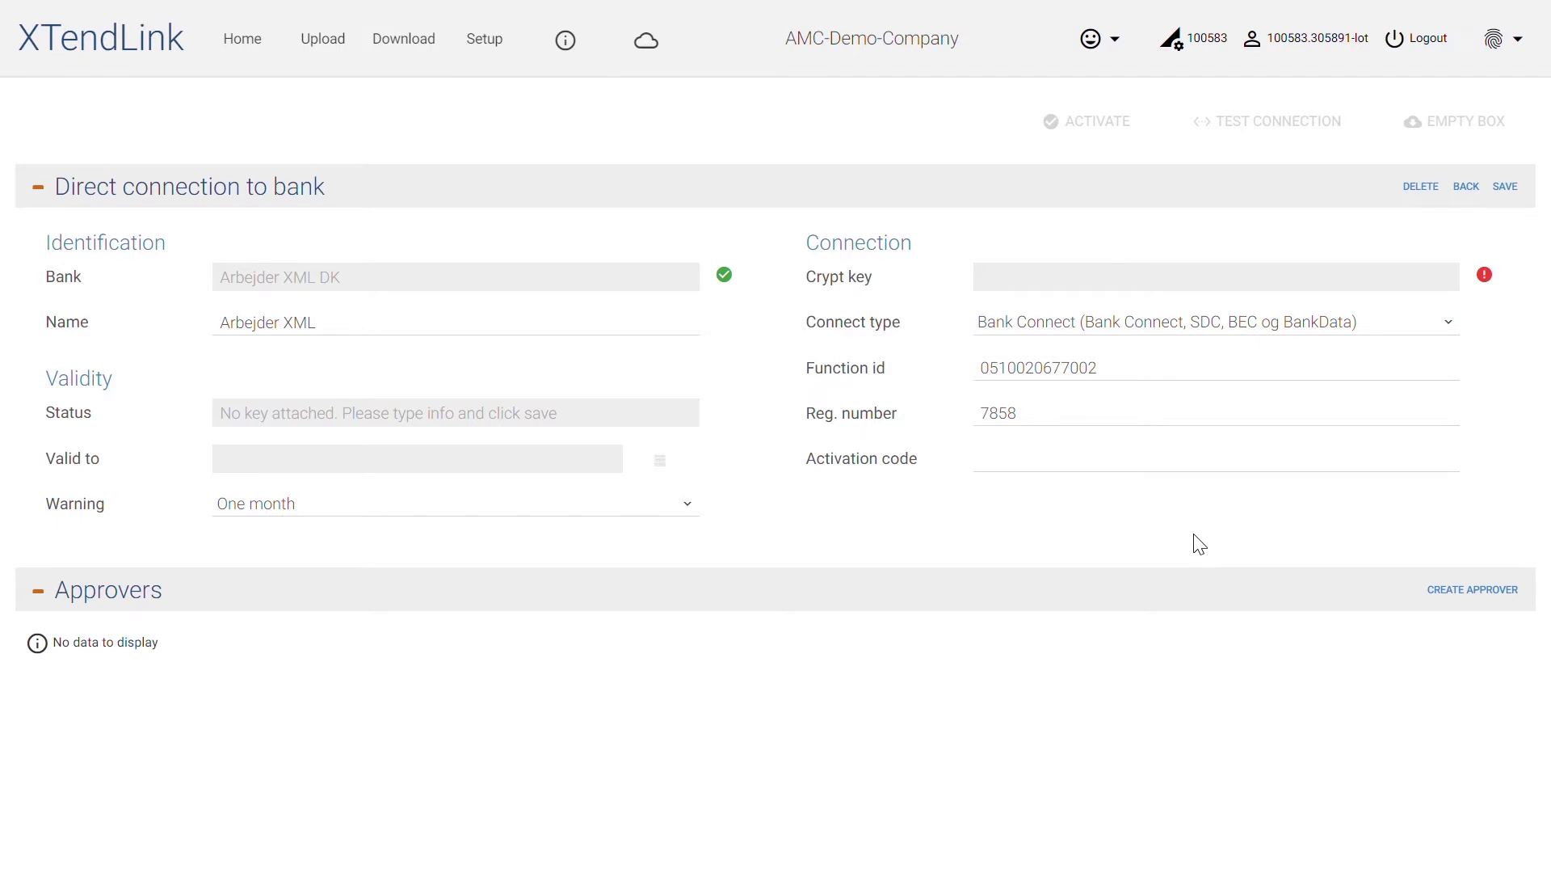
Save the pasted activation code and confirm in the Info panel that the connection succeeded
click(1177, 465)
key(ctrl+v)
click(1171, 503)
click(1508, 190)
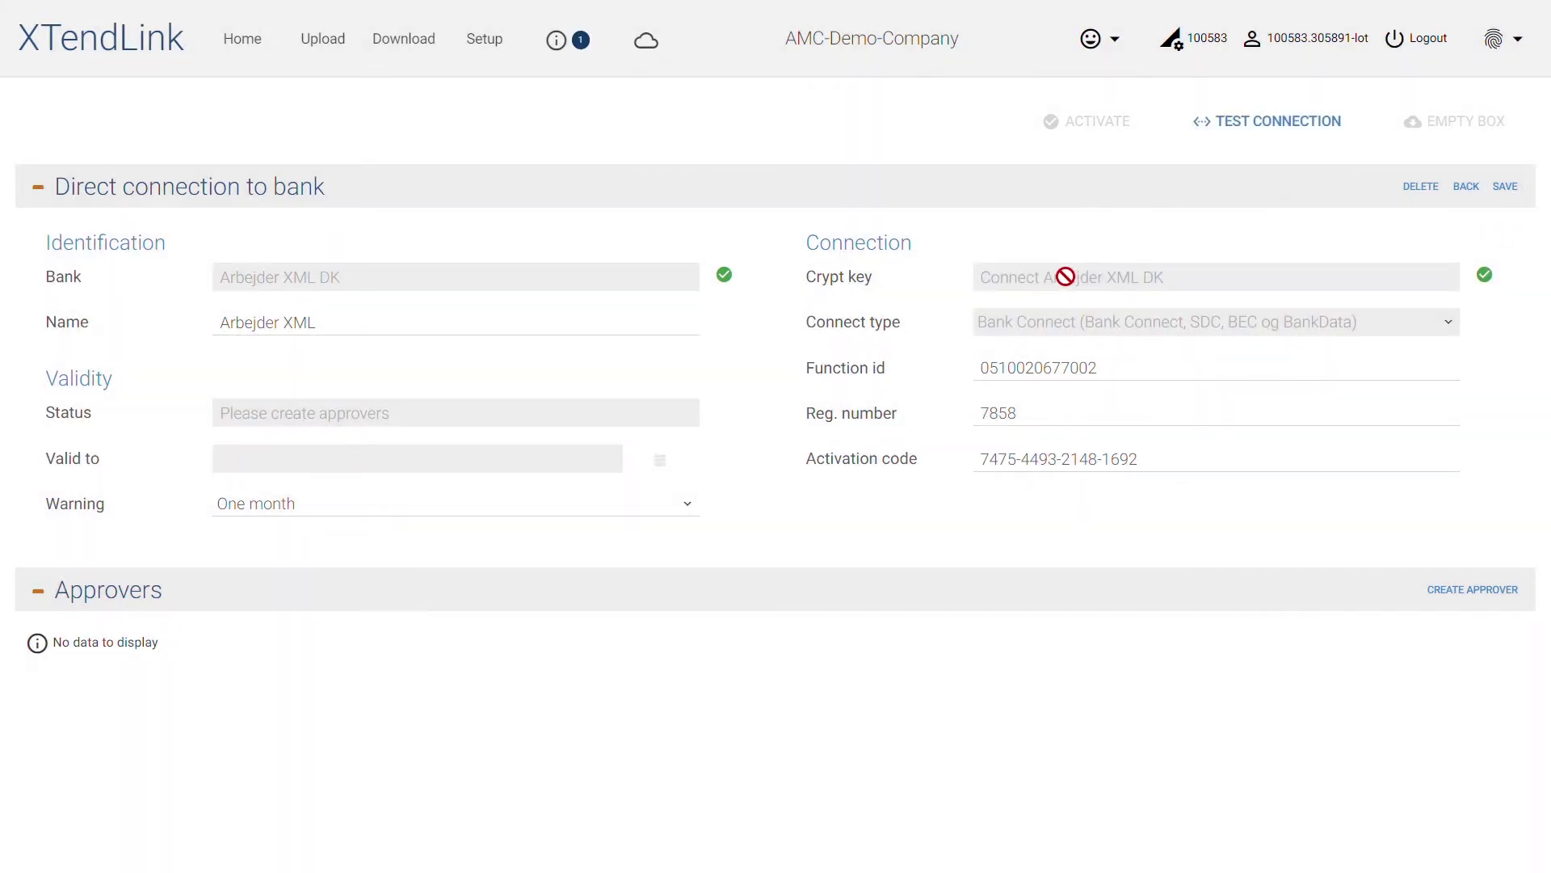
click(588, 47)
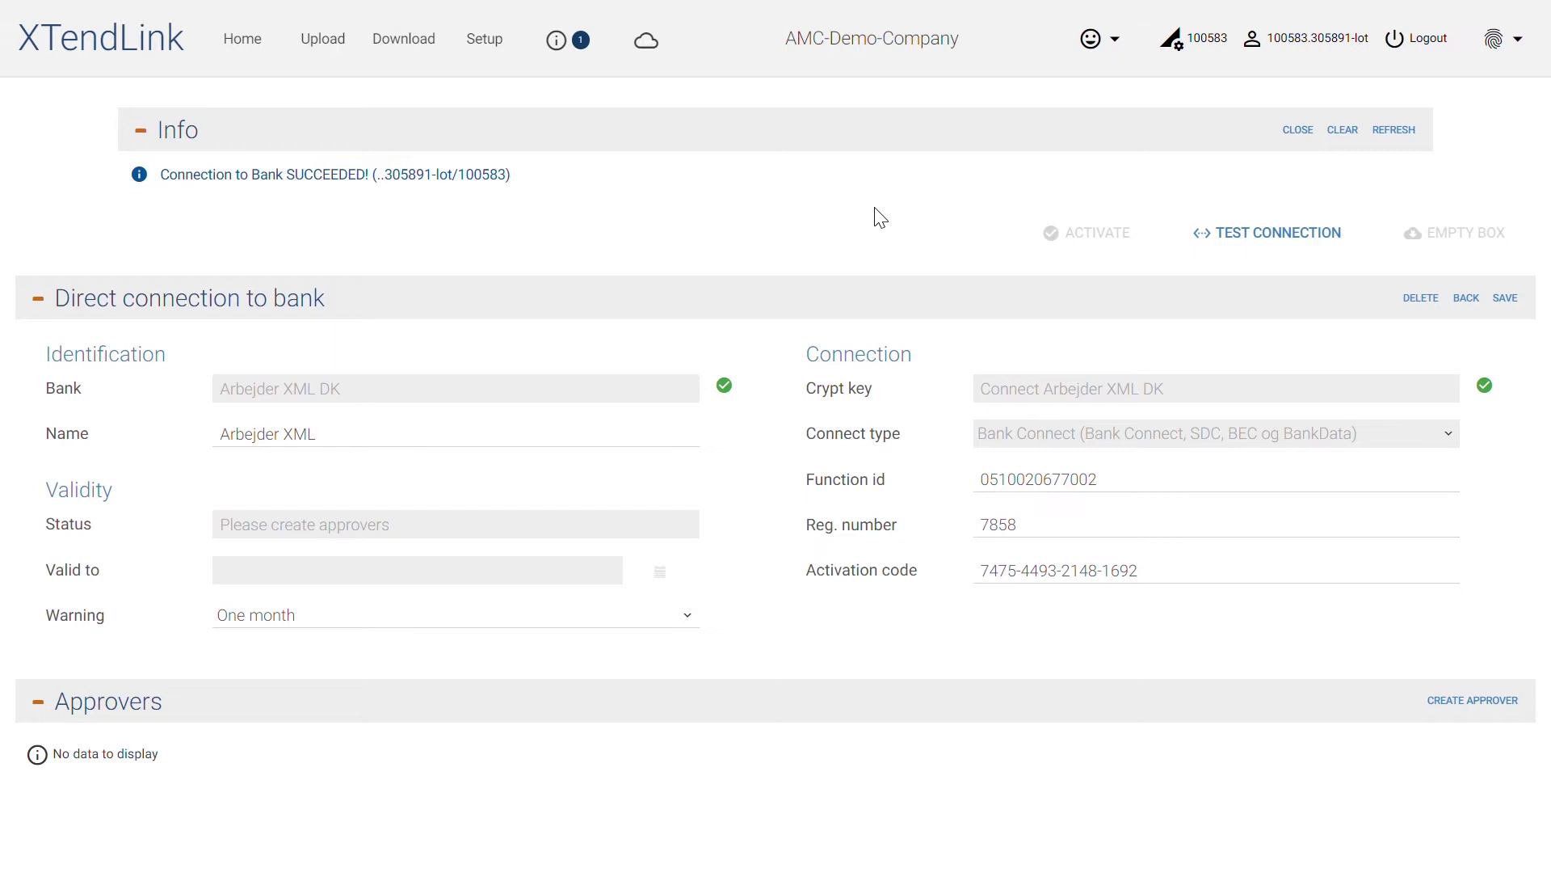
click(1472, 699)
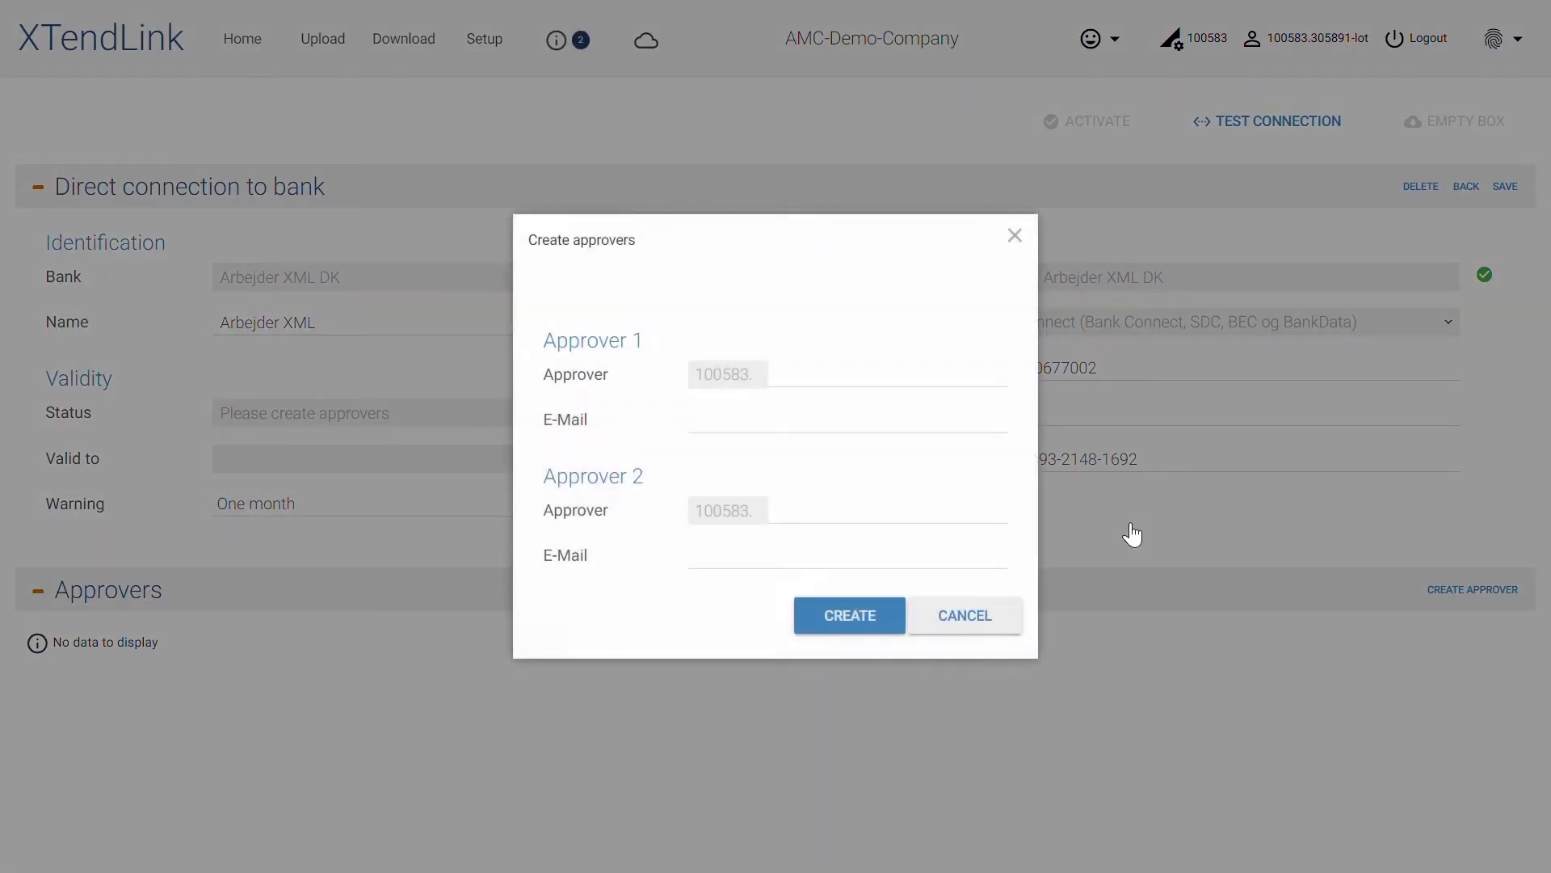
Enter approver logins app1 and app2, each with its e-mail address
click(893, 386)
text(app1)
key(Tab)
key(Tab)
text(app2)
key(Tab)
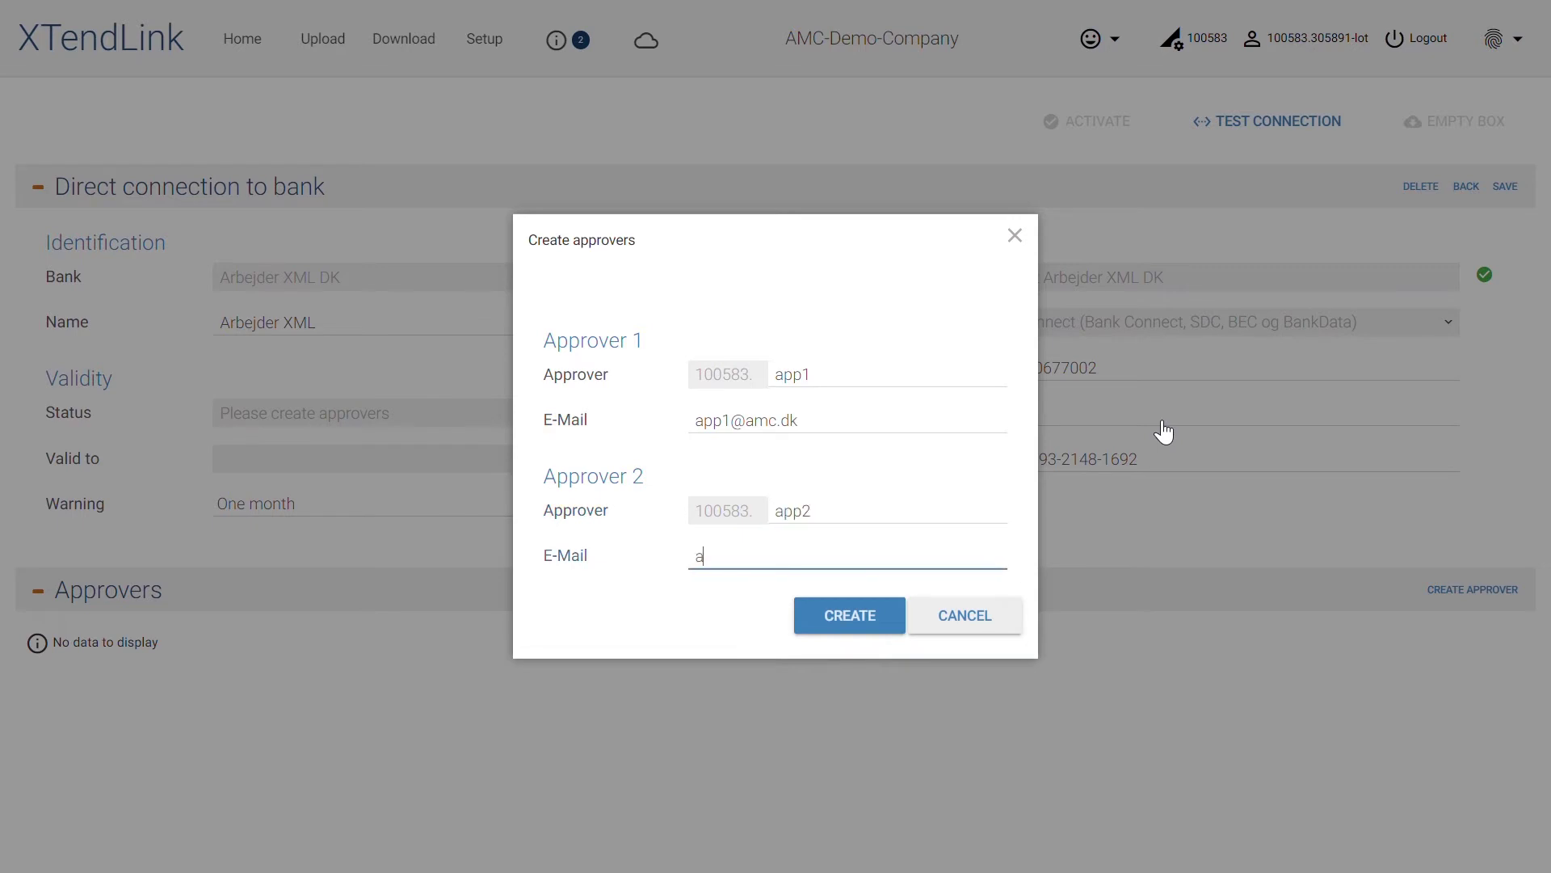
Create approvers app1 and app2 and wait until all four entries are approved
click(848, 617)
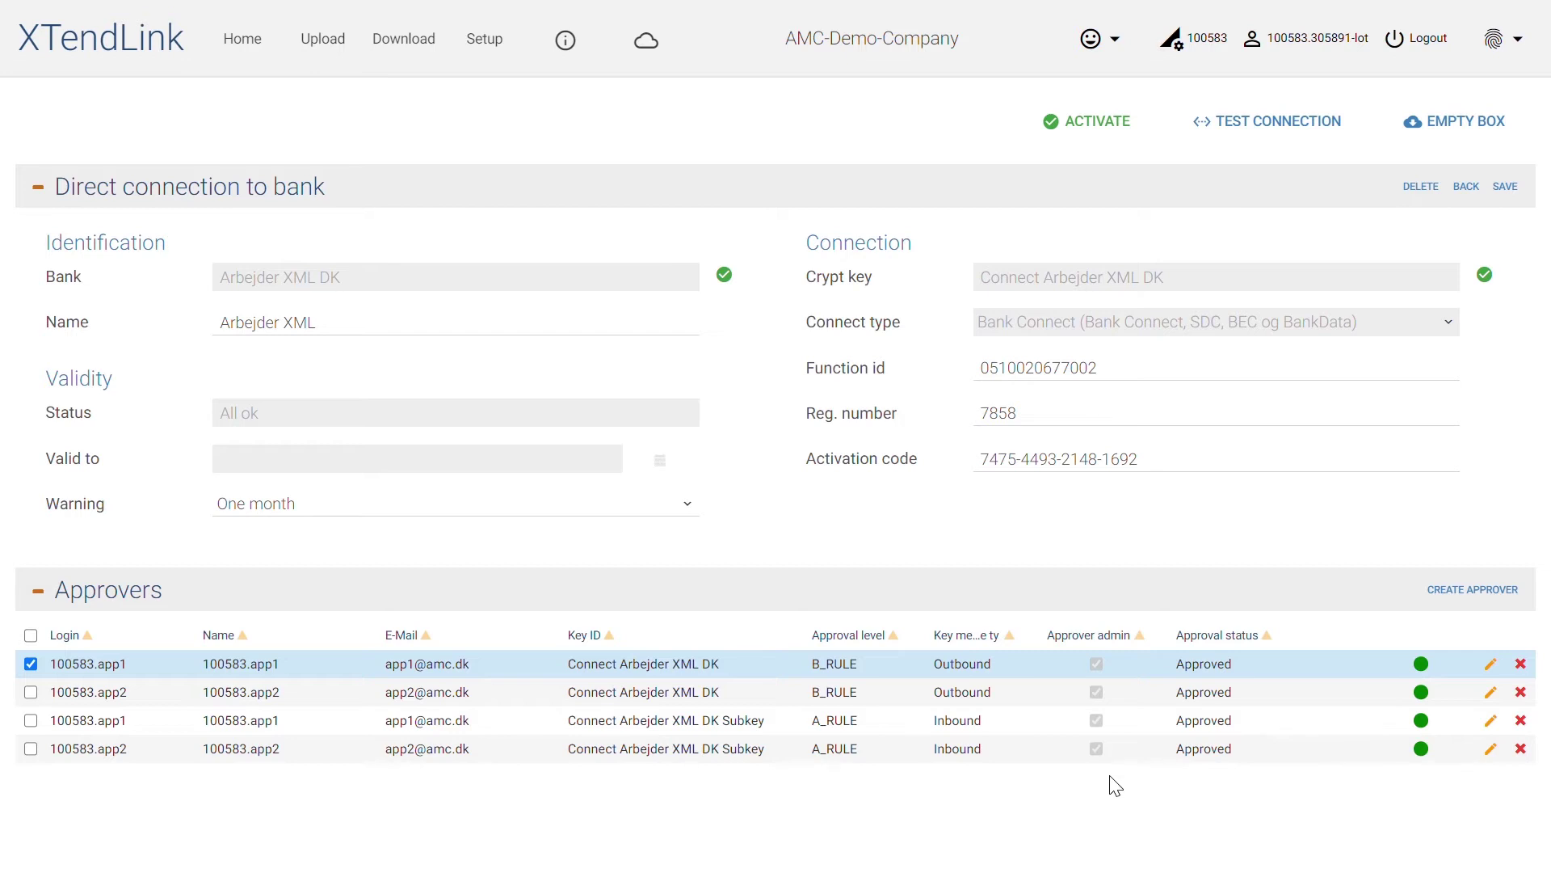
Create approver app3 with its e-mail, Outbound key message type and B_RULE approval level
click(1440, 594)
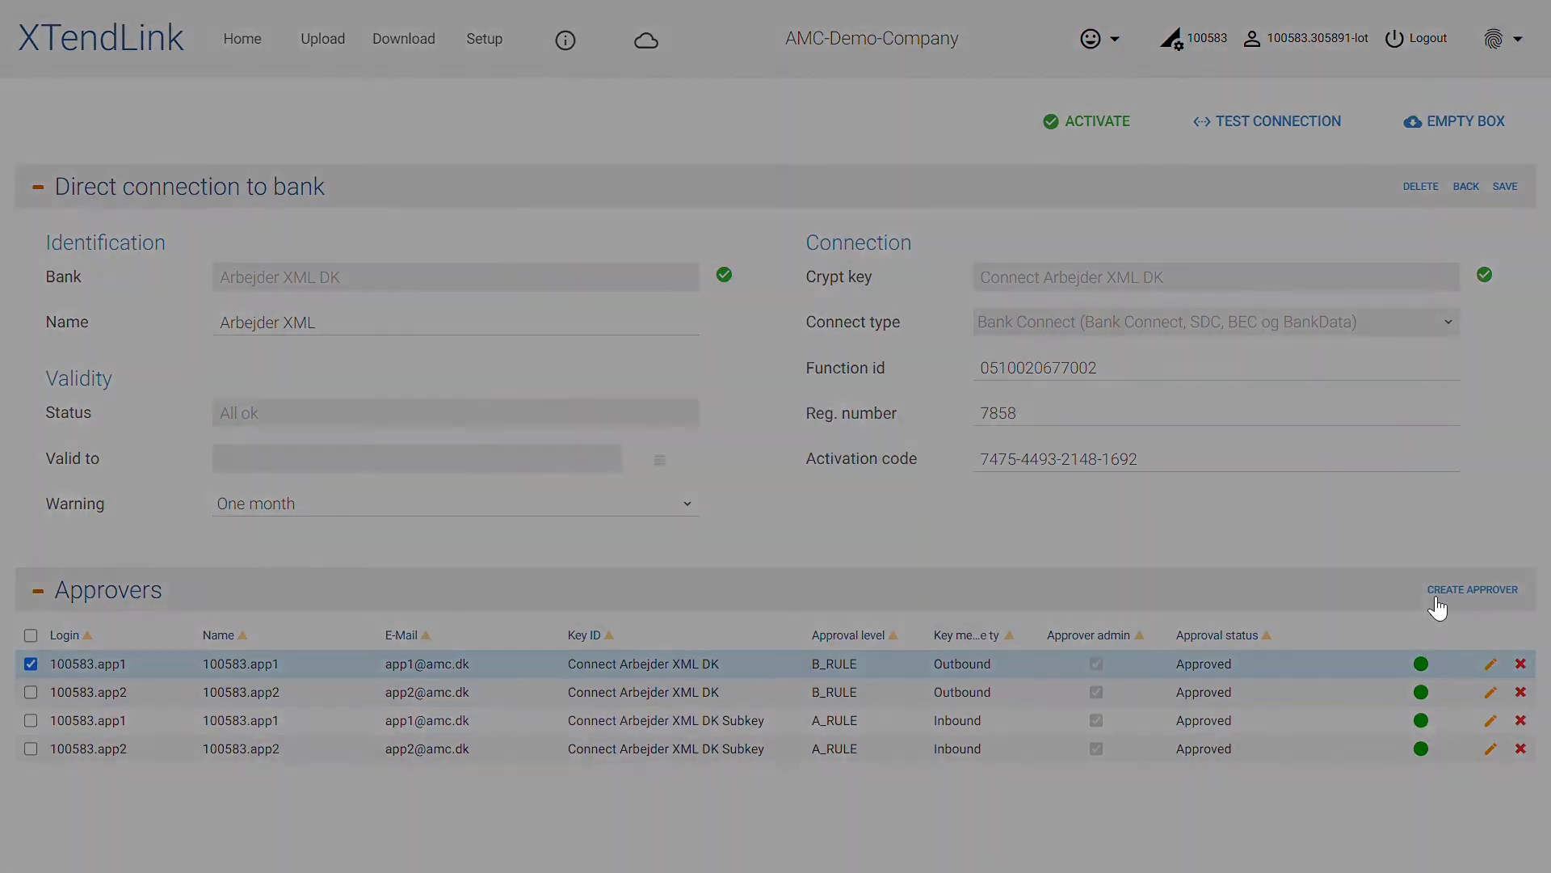
click(964, 368)
text(app3)
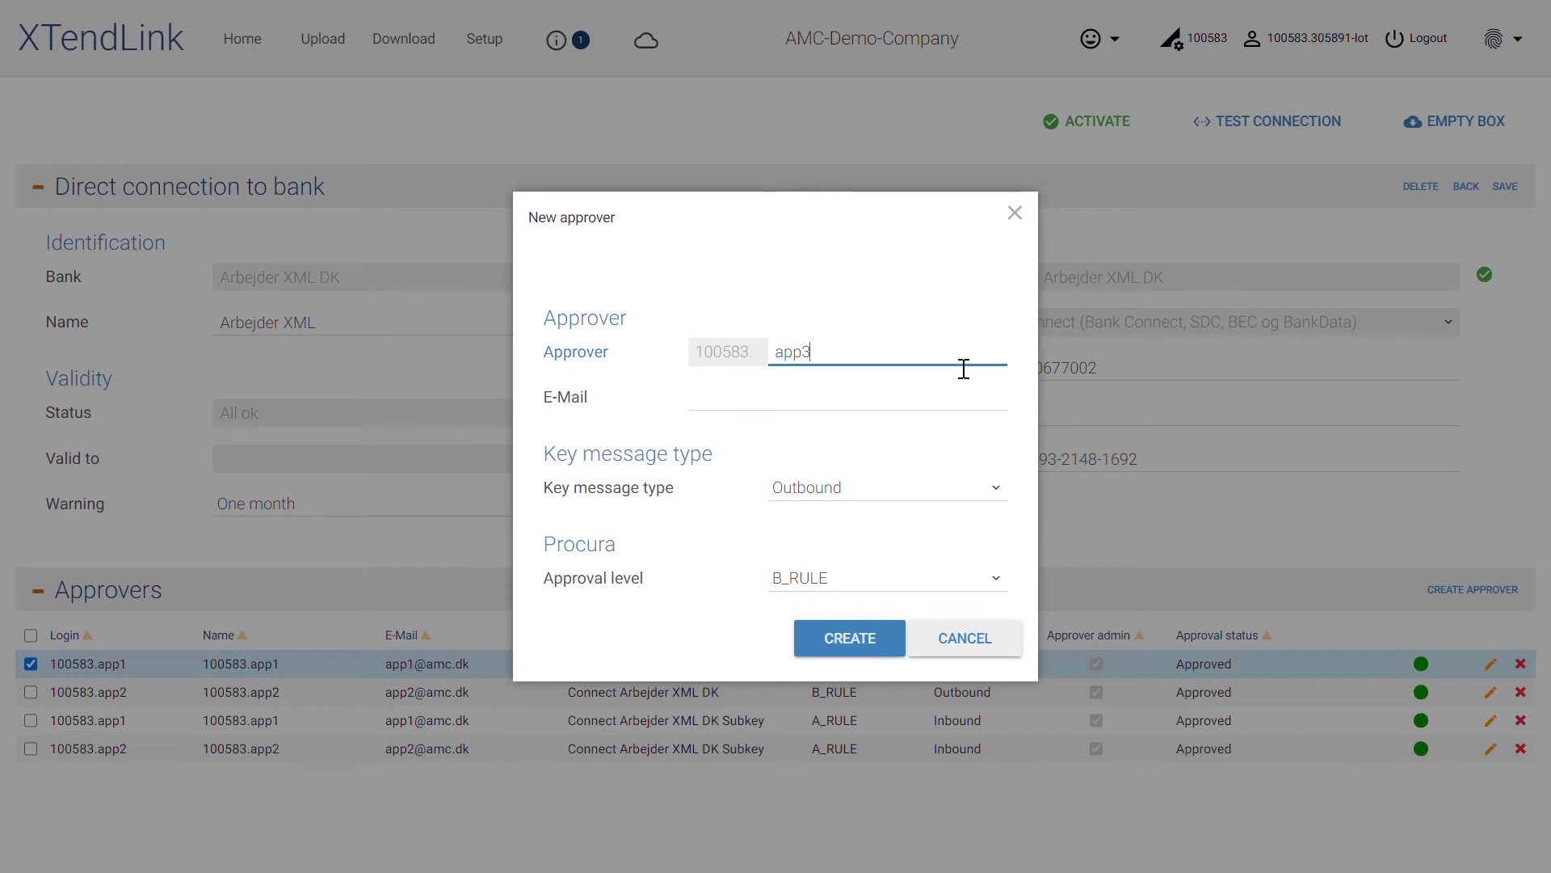
key(Tab)
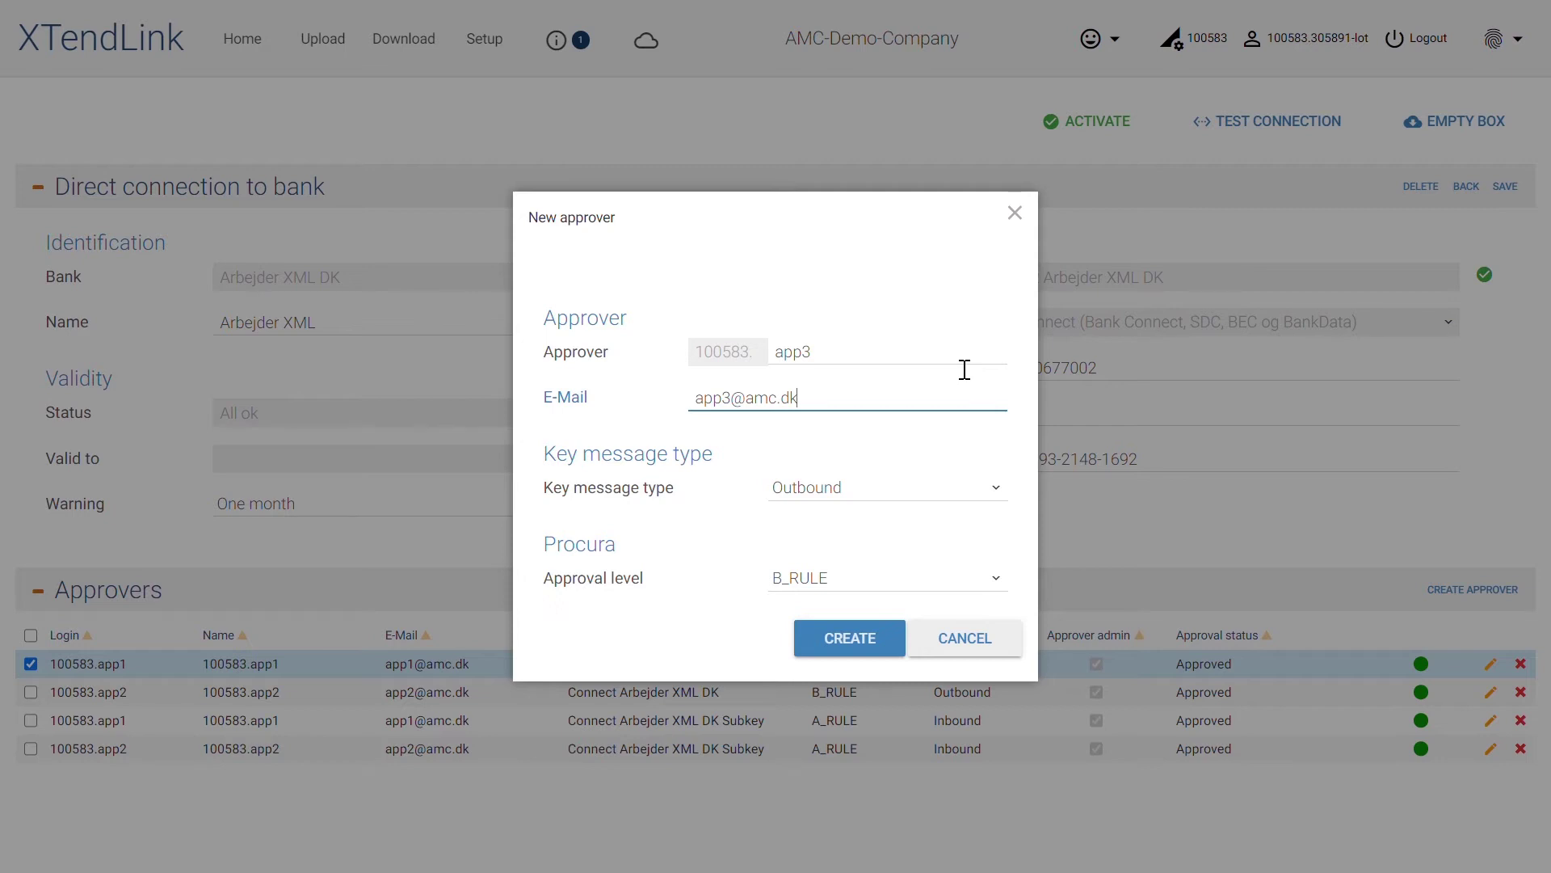
click(918, 501)
click(902, 582)
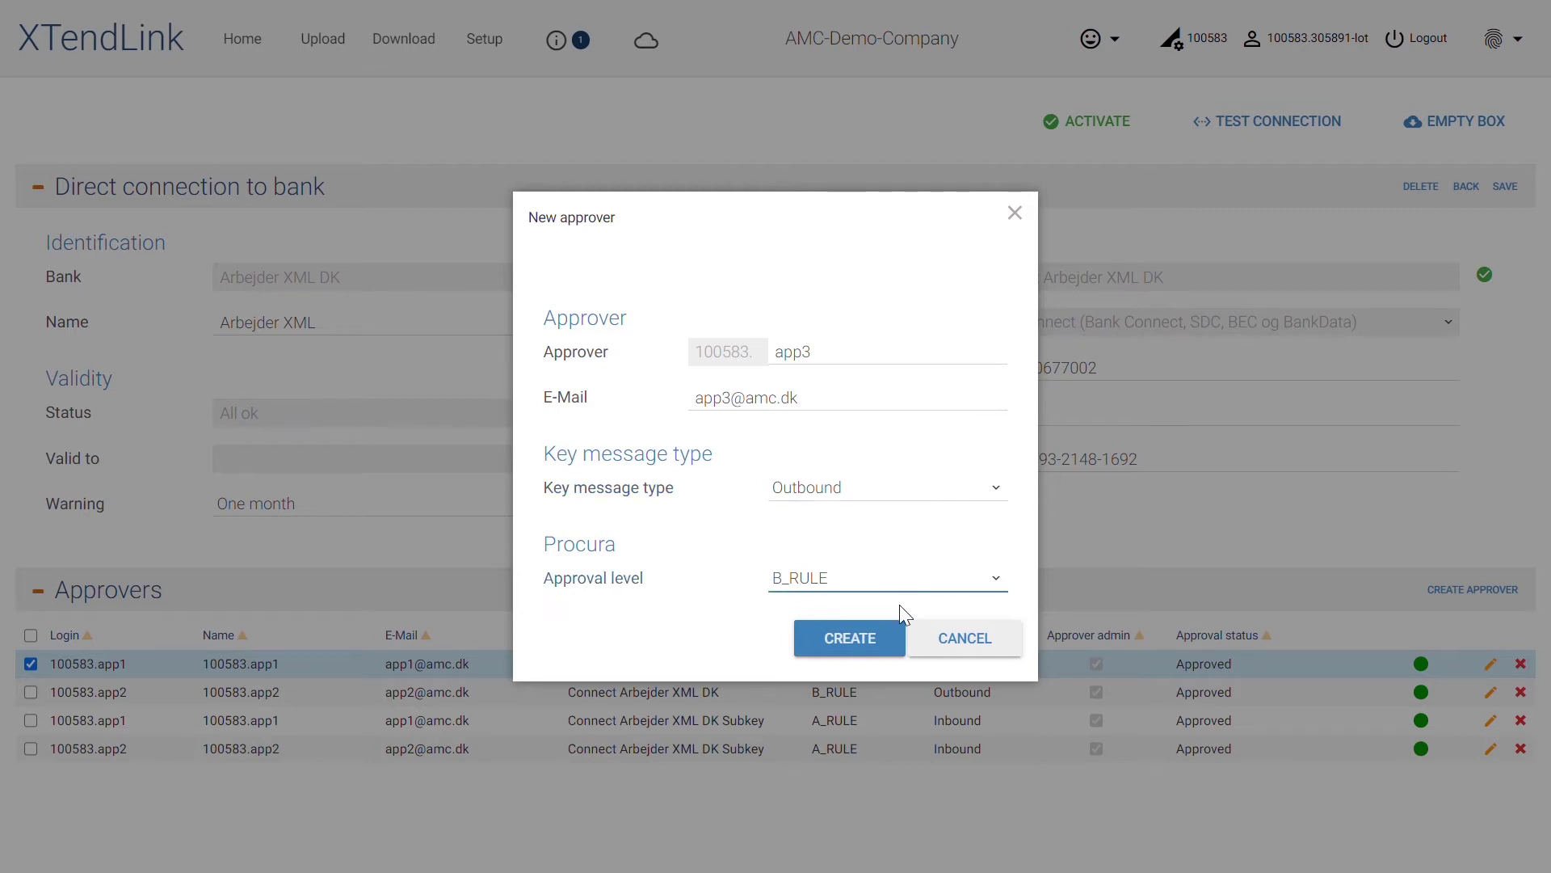
click(893, 646)
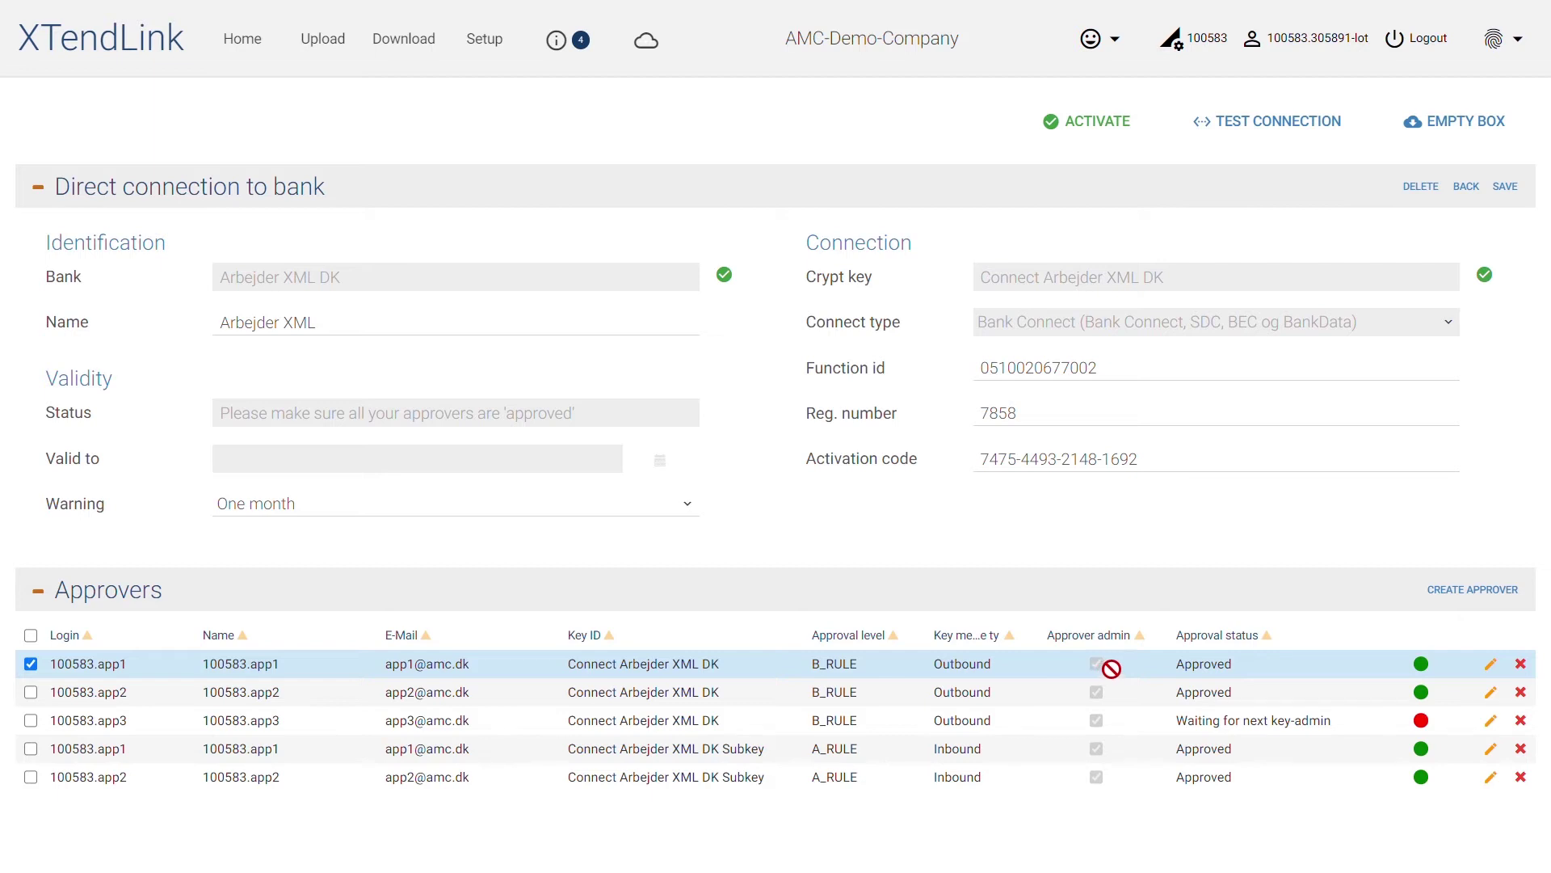
Sign out and log back in with the first approver's e-mail and password
click(1410, 38)
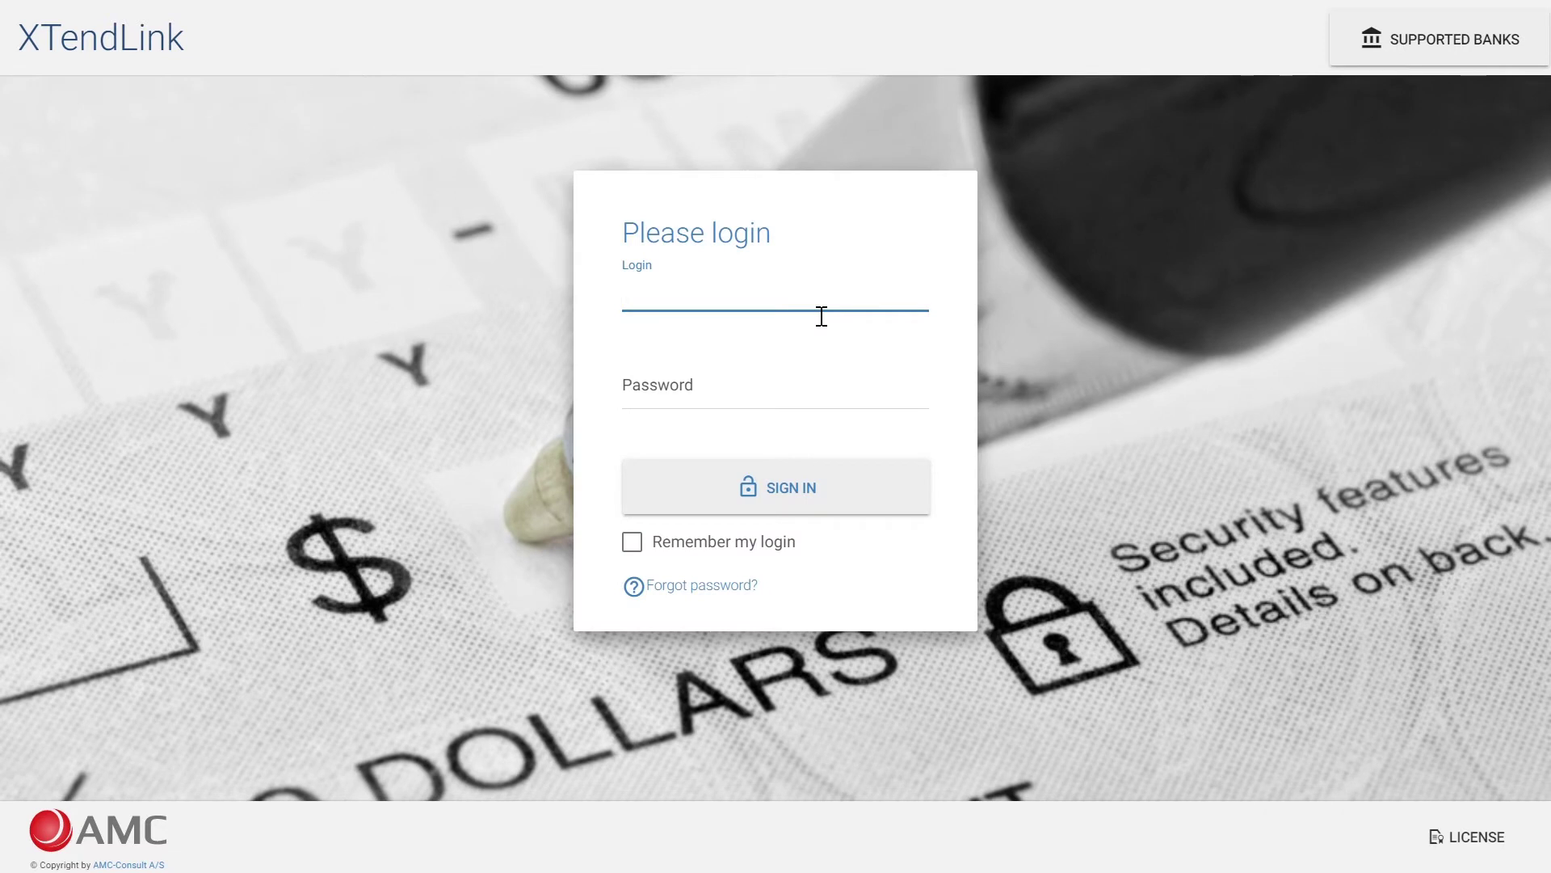
key(Tab)
text(123)
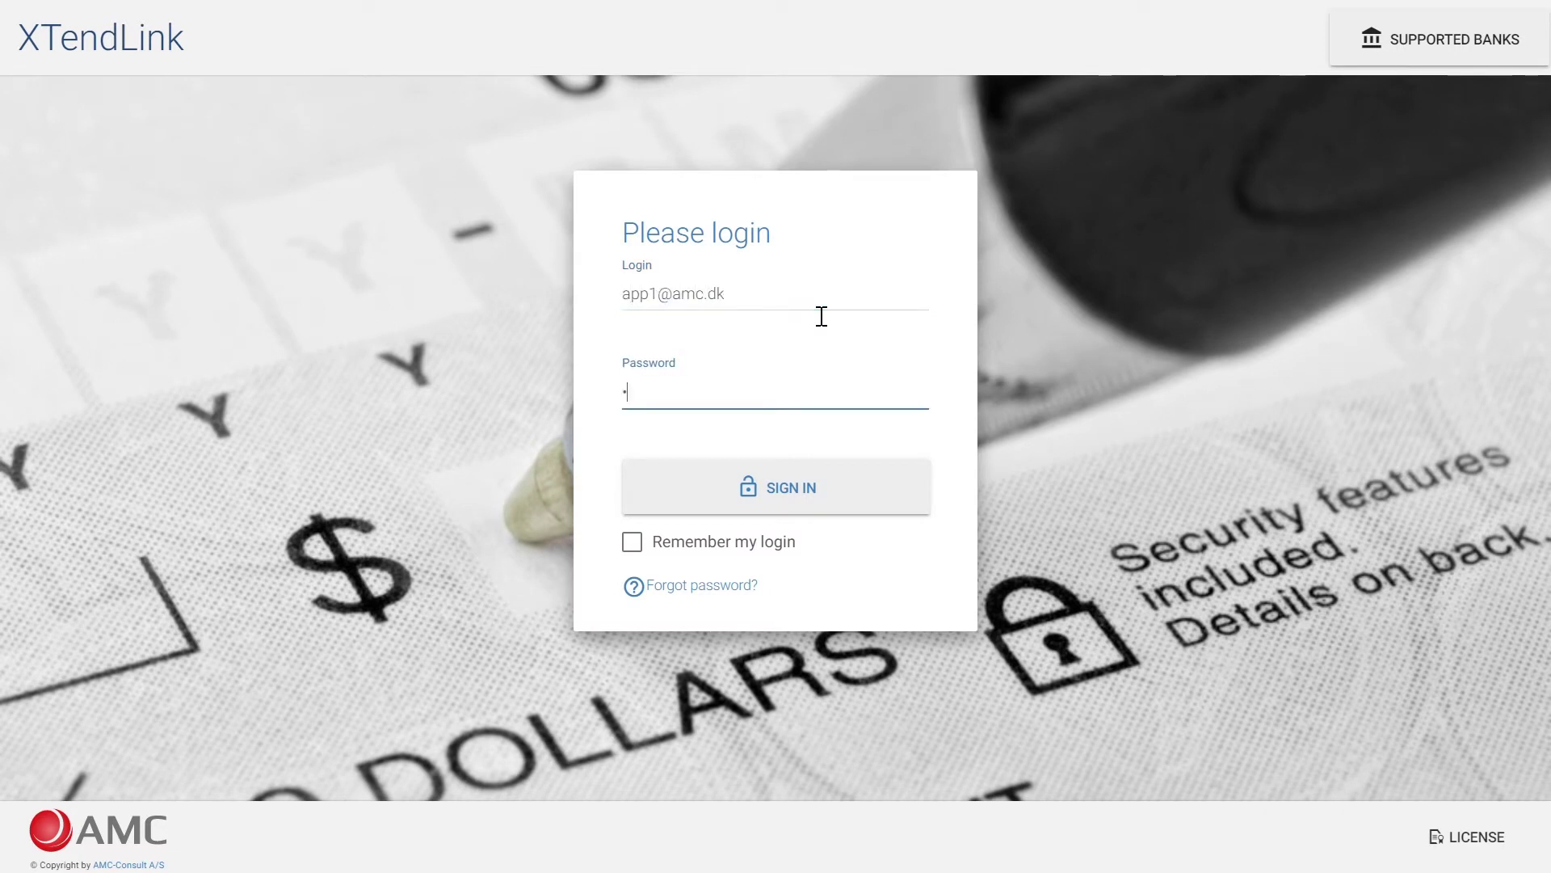
text(456789)
key(Return)
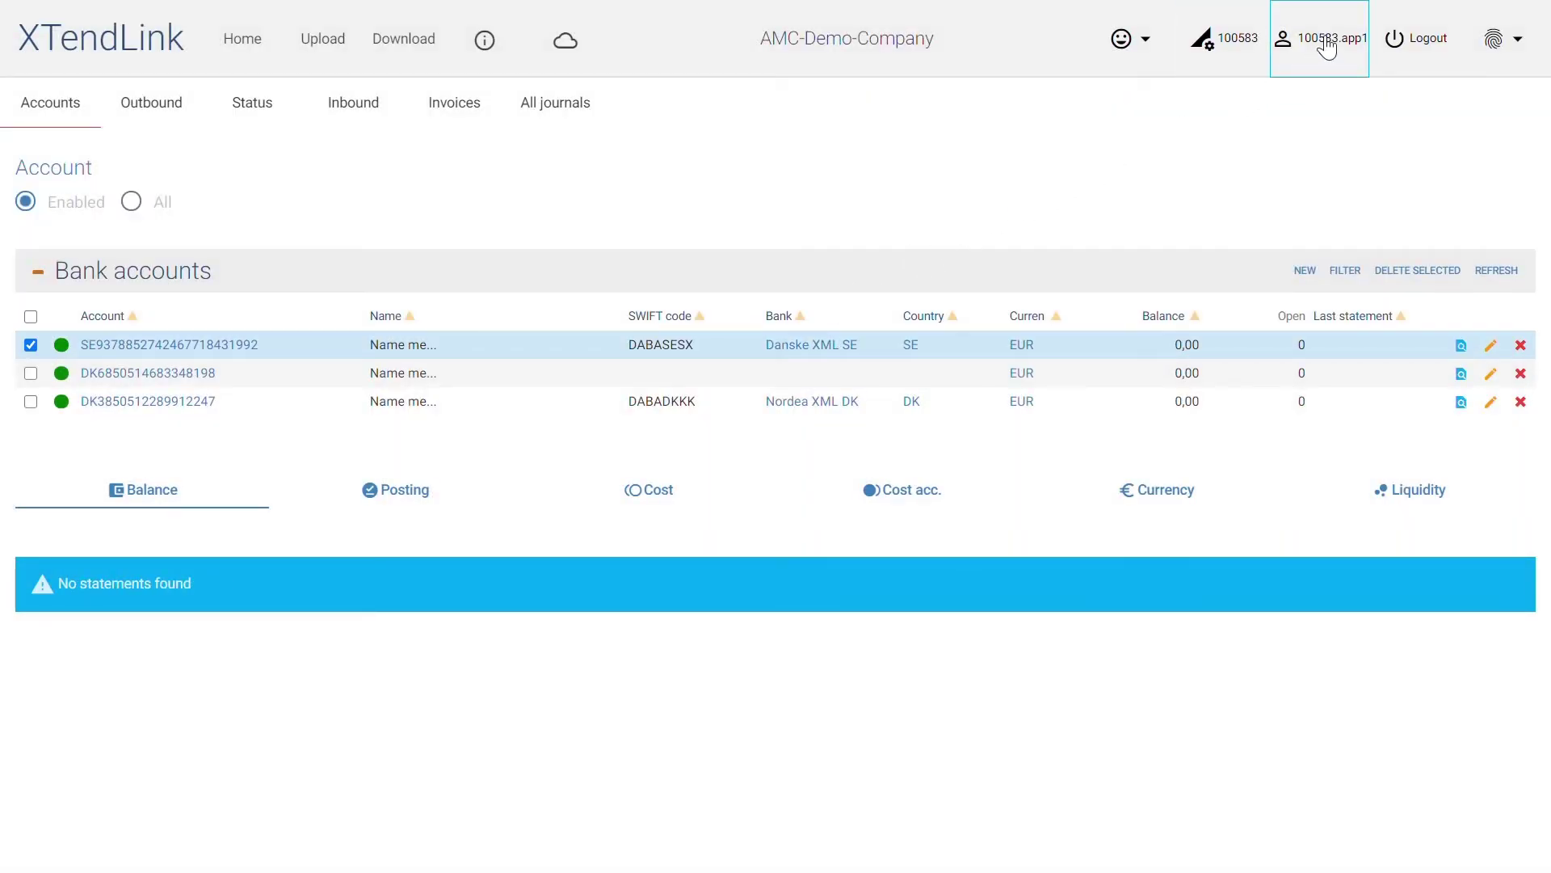
From user settings, open Arbejder XML DK's approvers and the app3 approver's record
click(1327, 47)
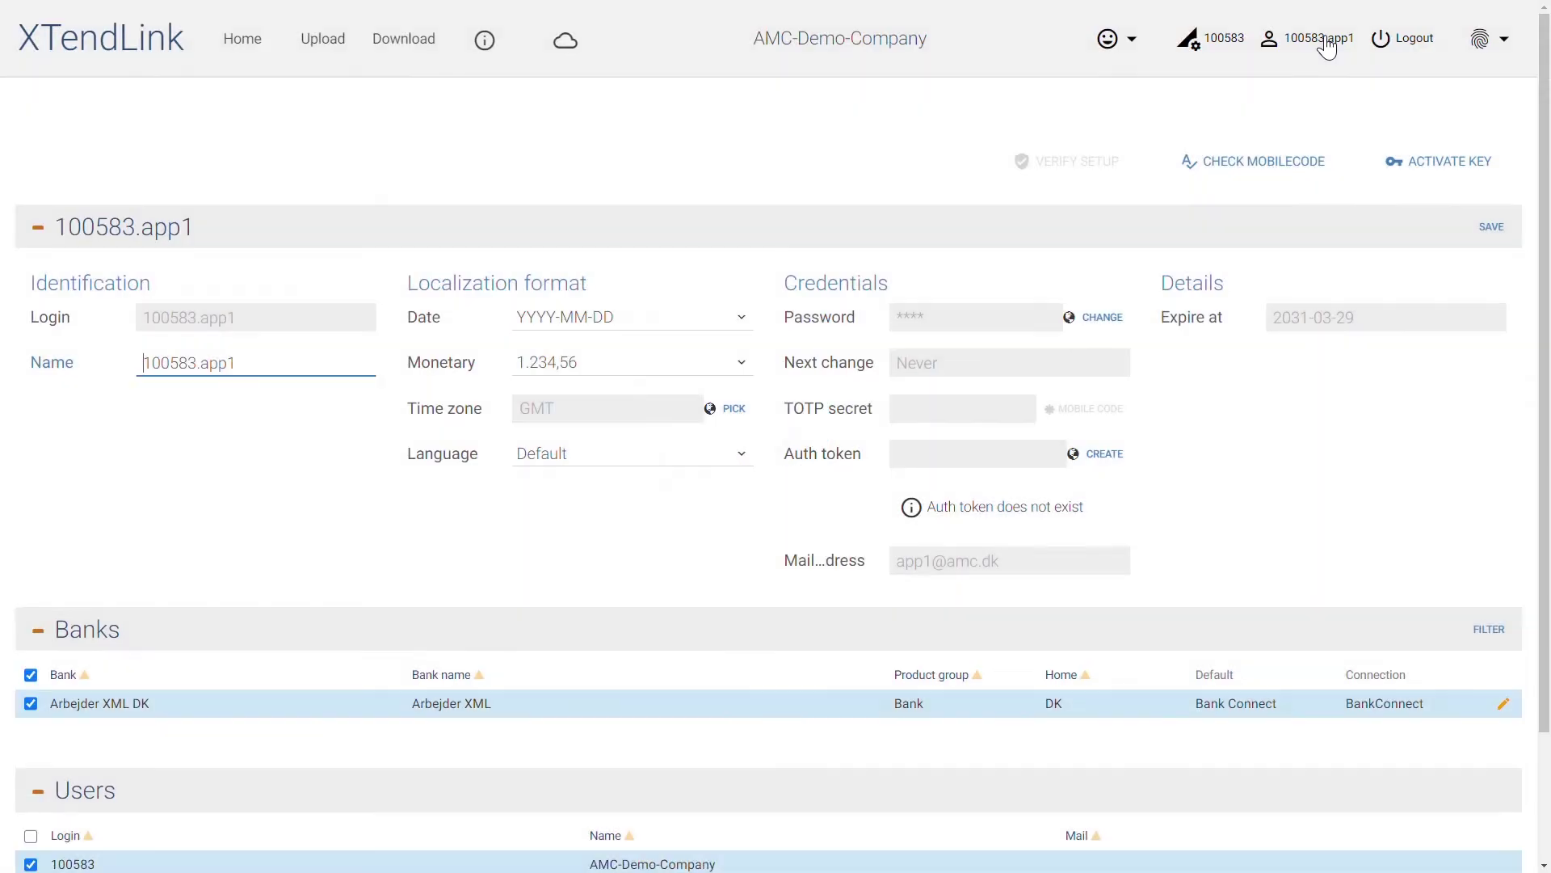
scroll(1313, 202, down, 2)
click(1506, 555)
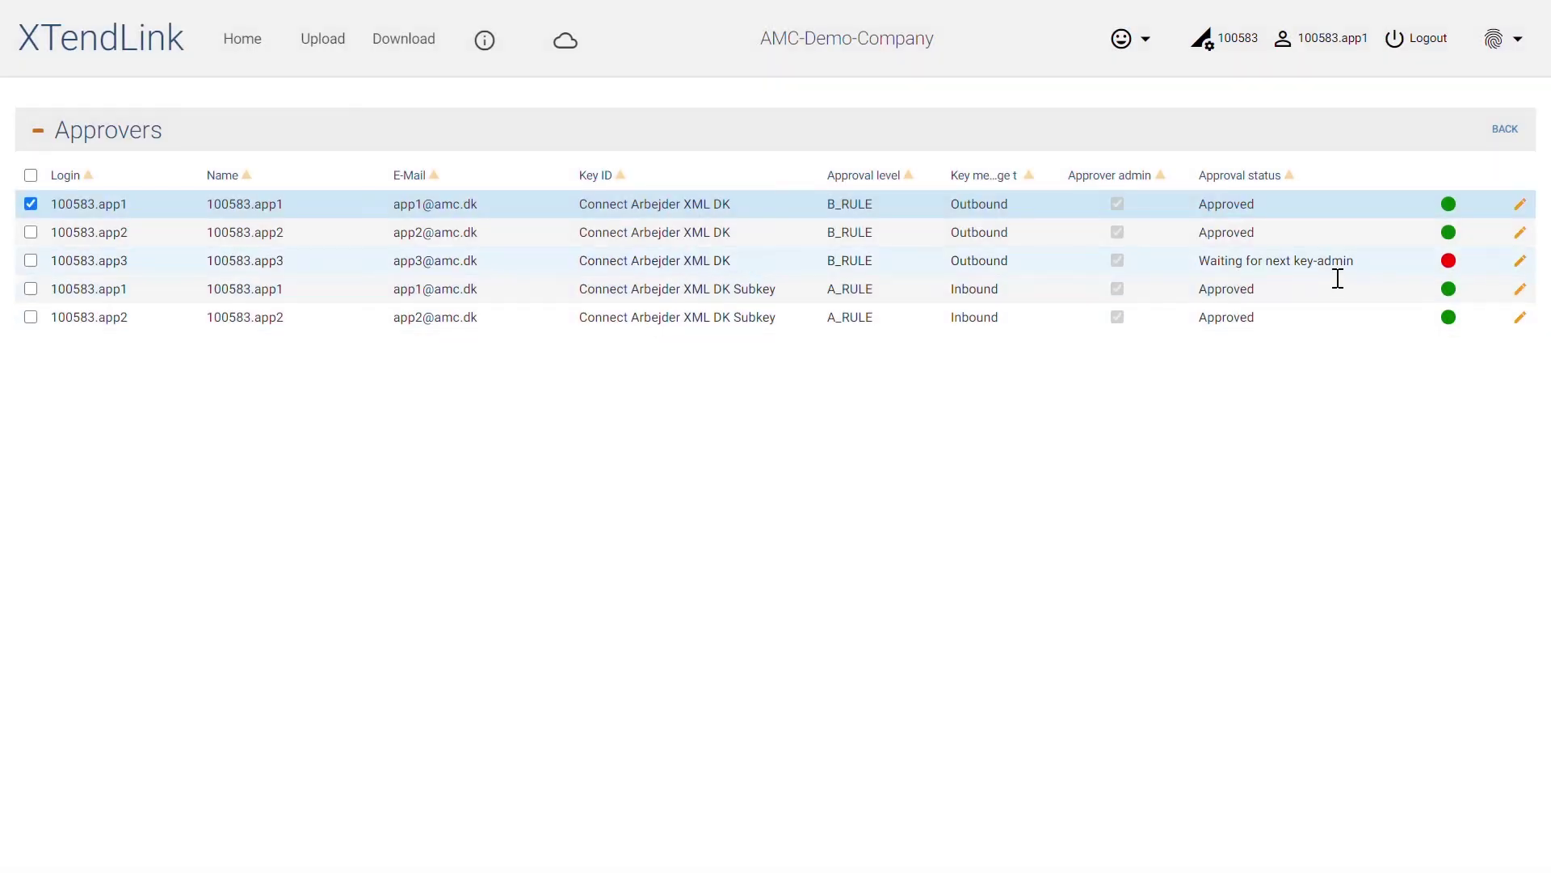
click(1337, 271)
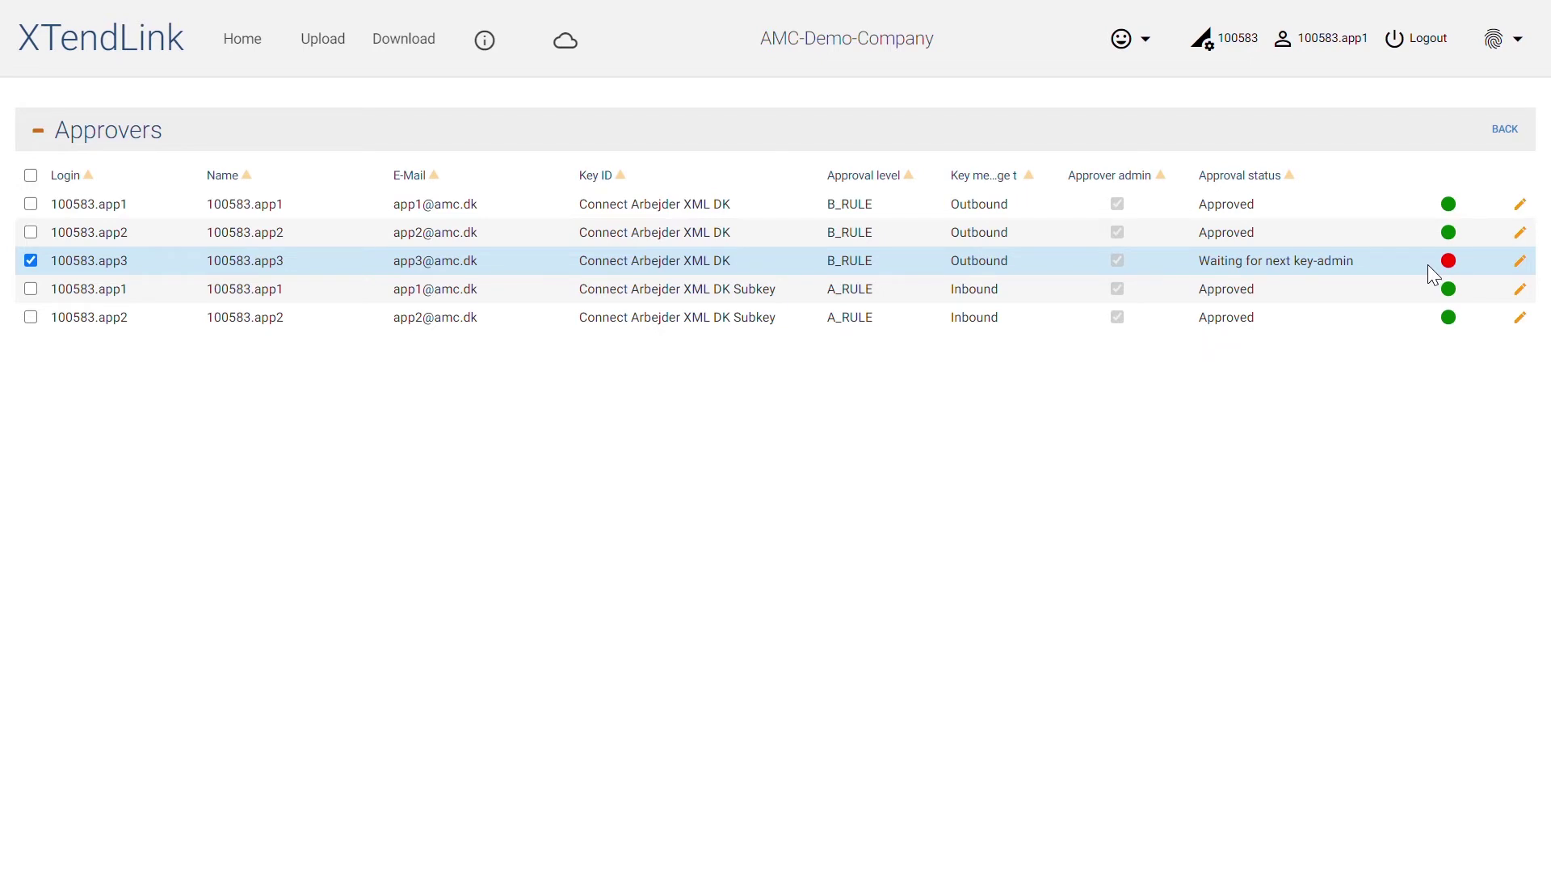
click(1521, 261)
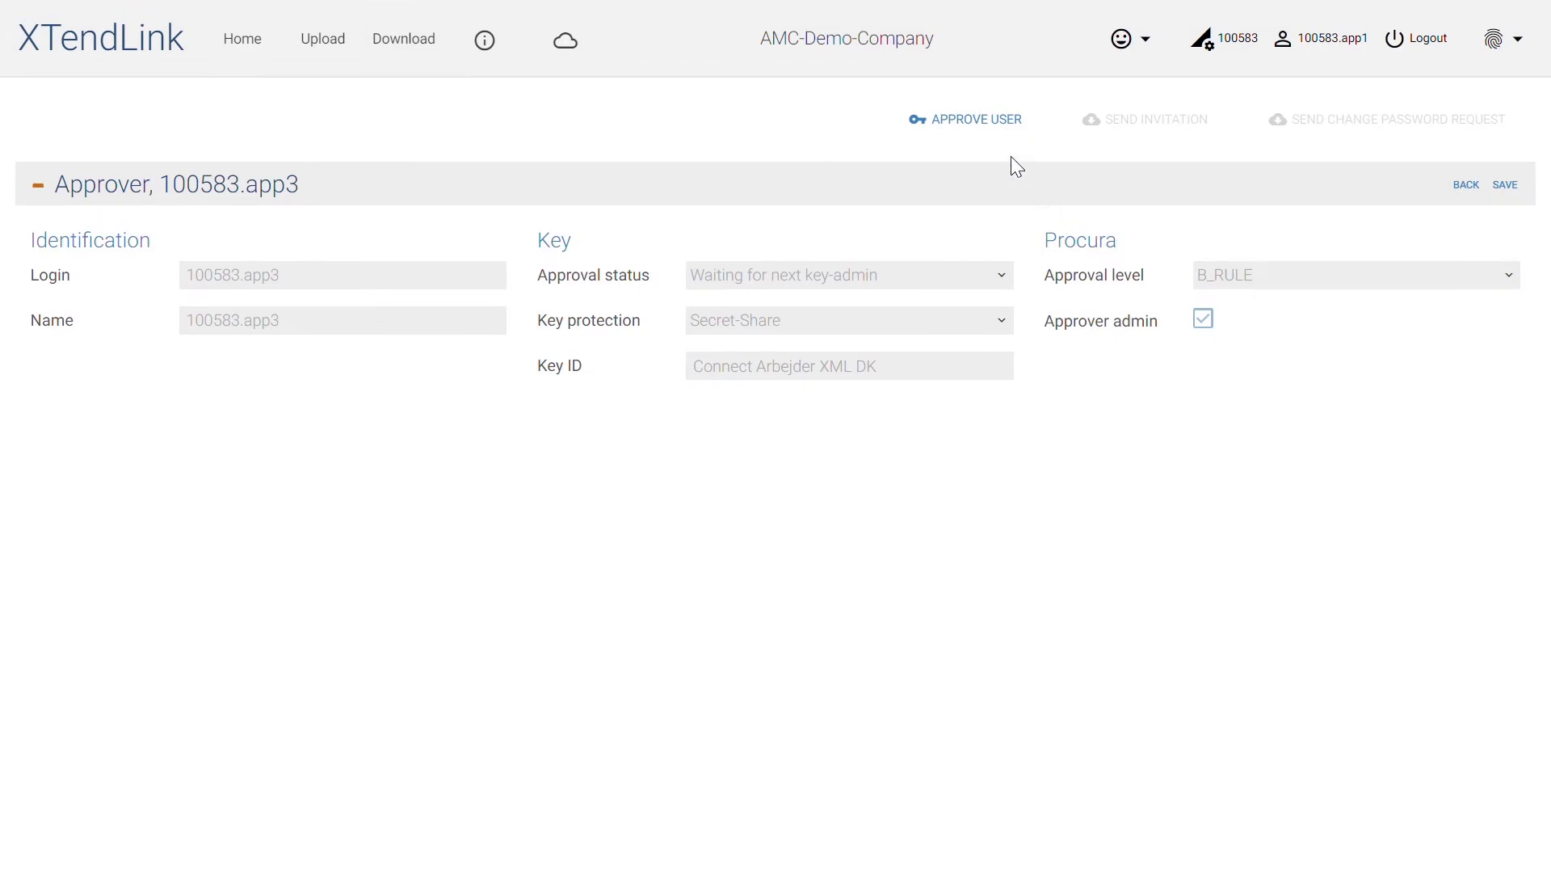
Approve the waiting third approver without approver admin, confirming with your password, then log out
click(990, 129)
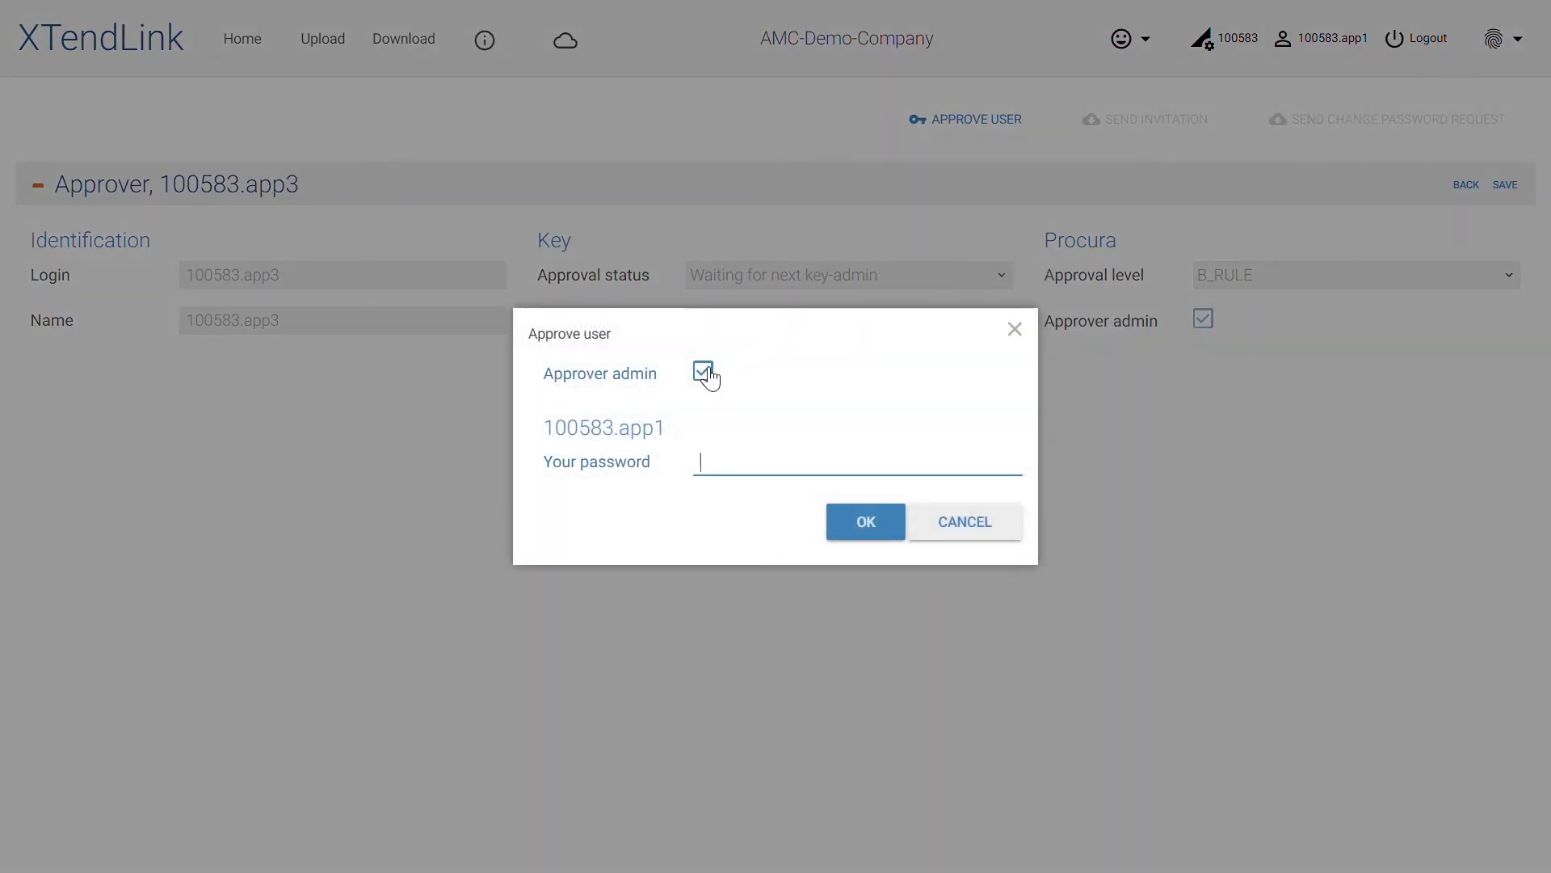
click(703, 372)
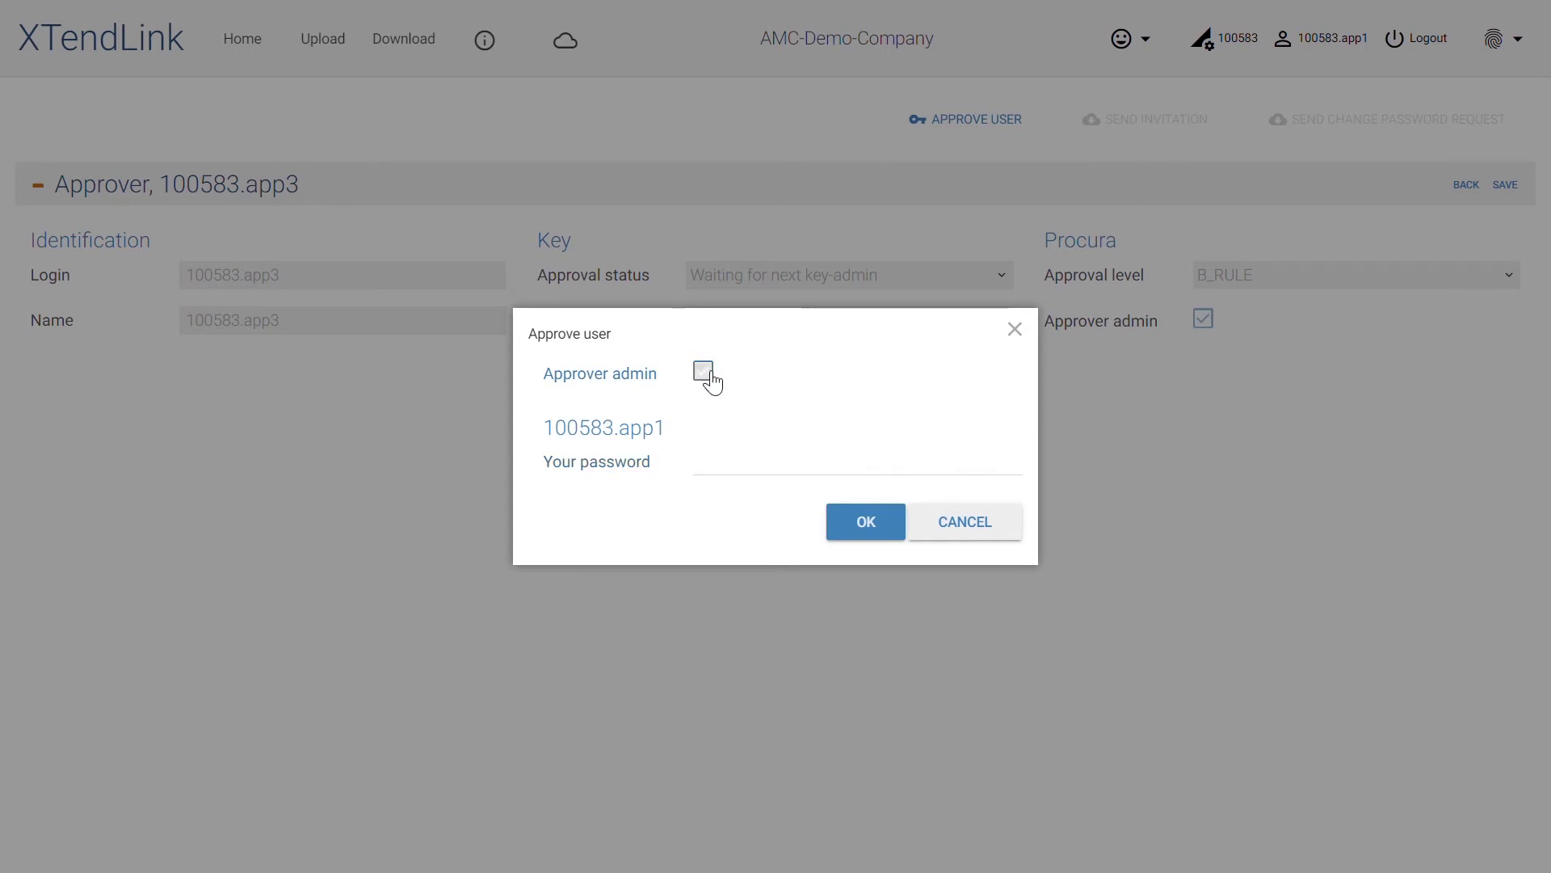
click(752, 461)
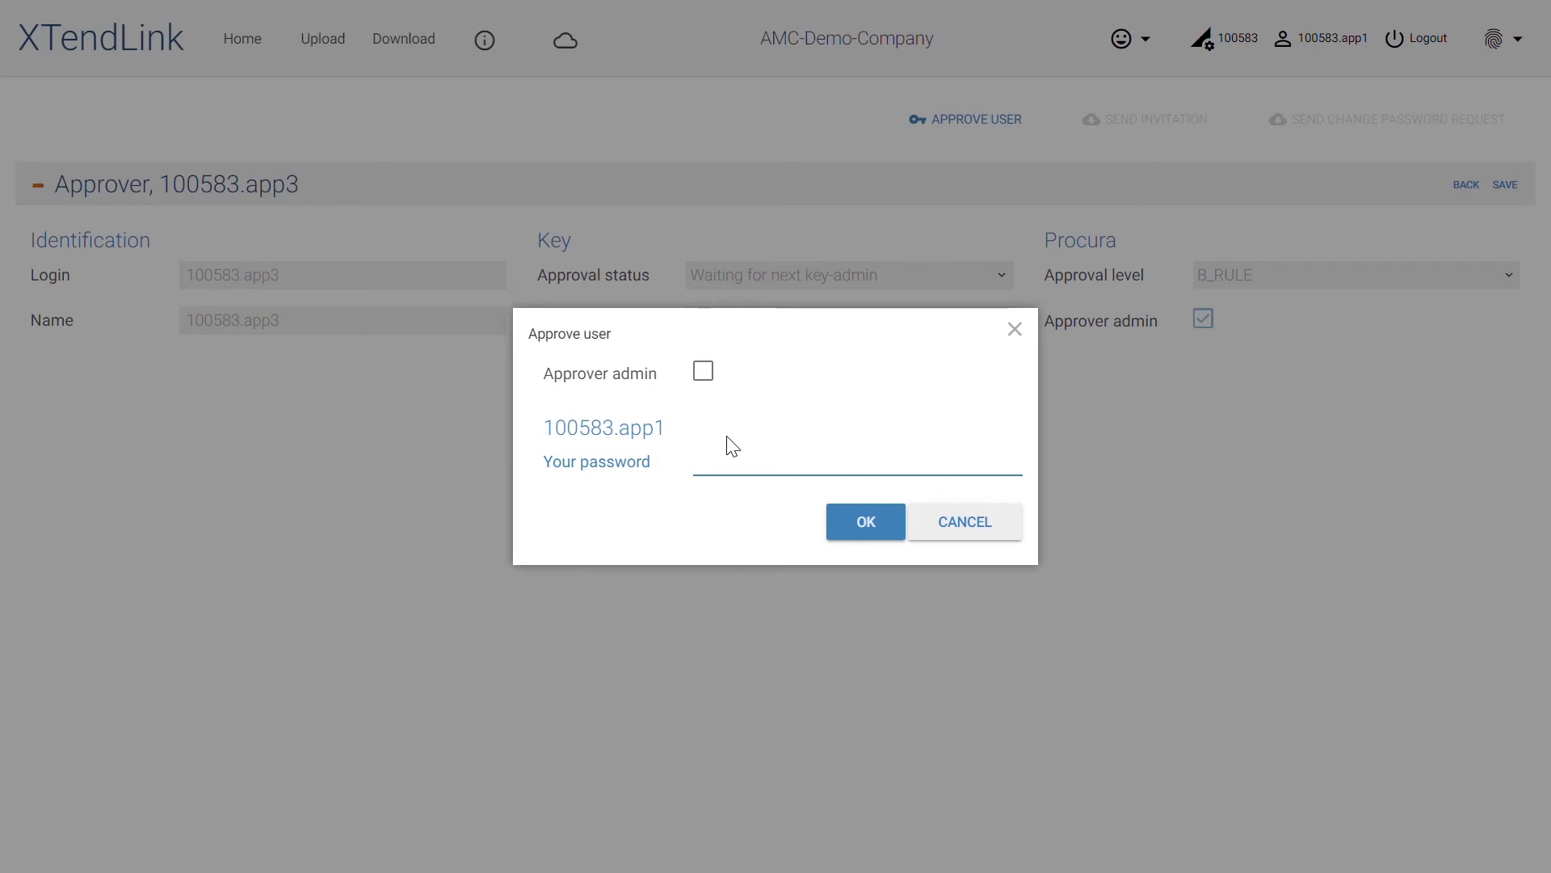
text(•••••••••)
key(Return)
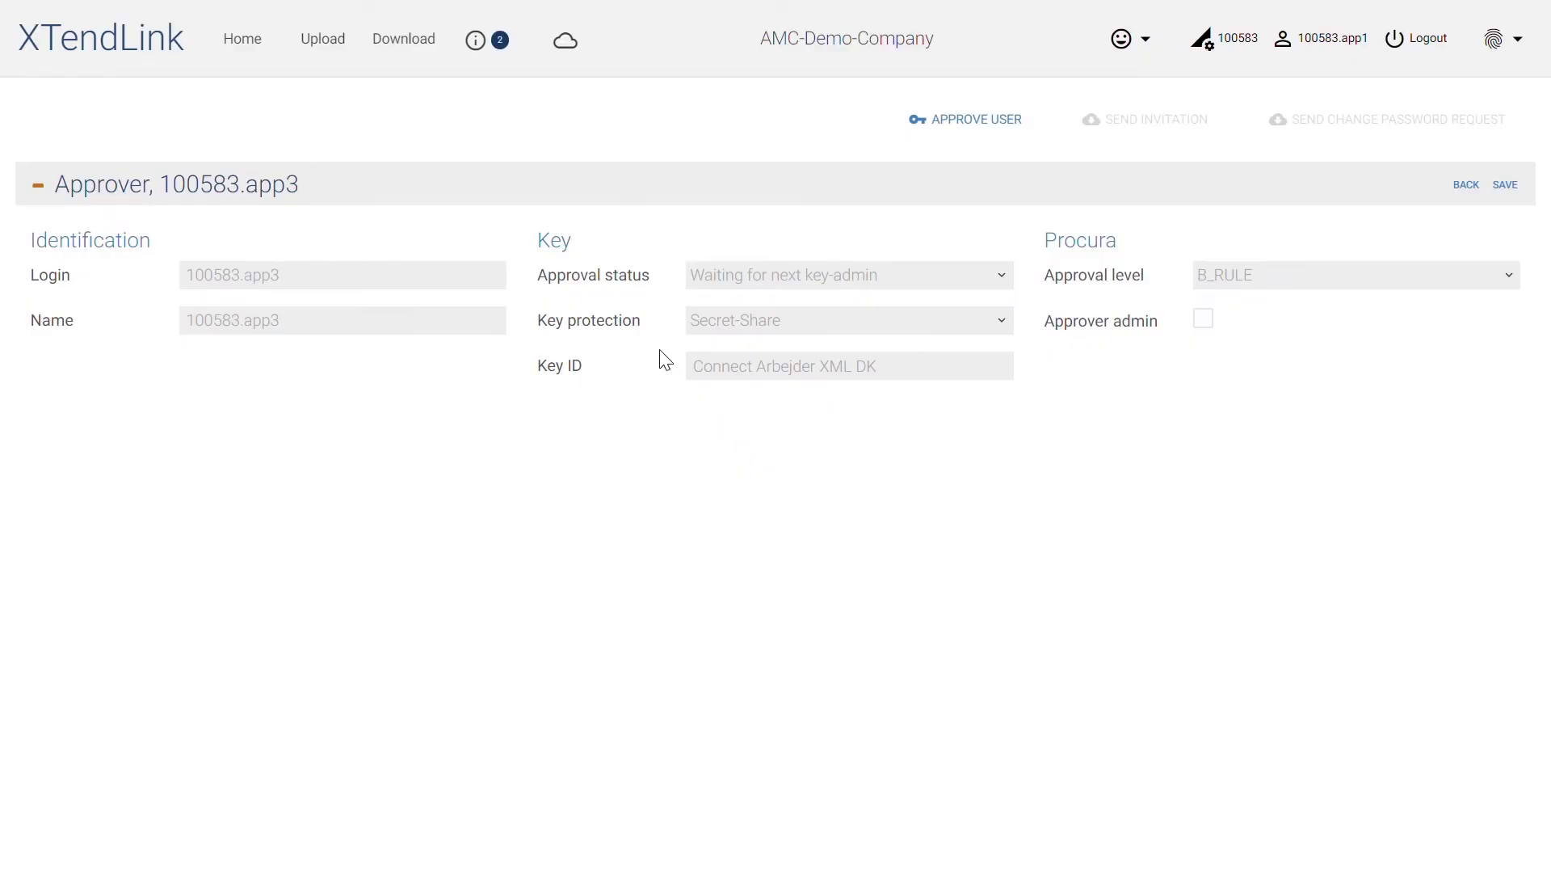
click(509, 63)
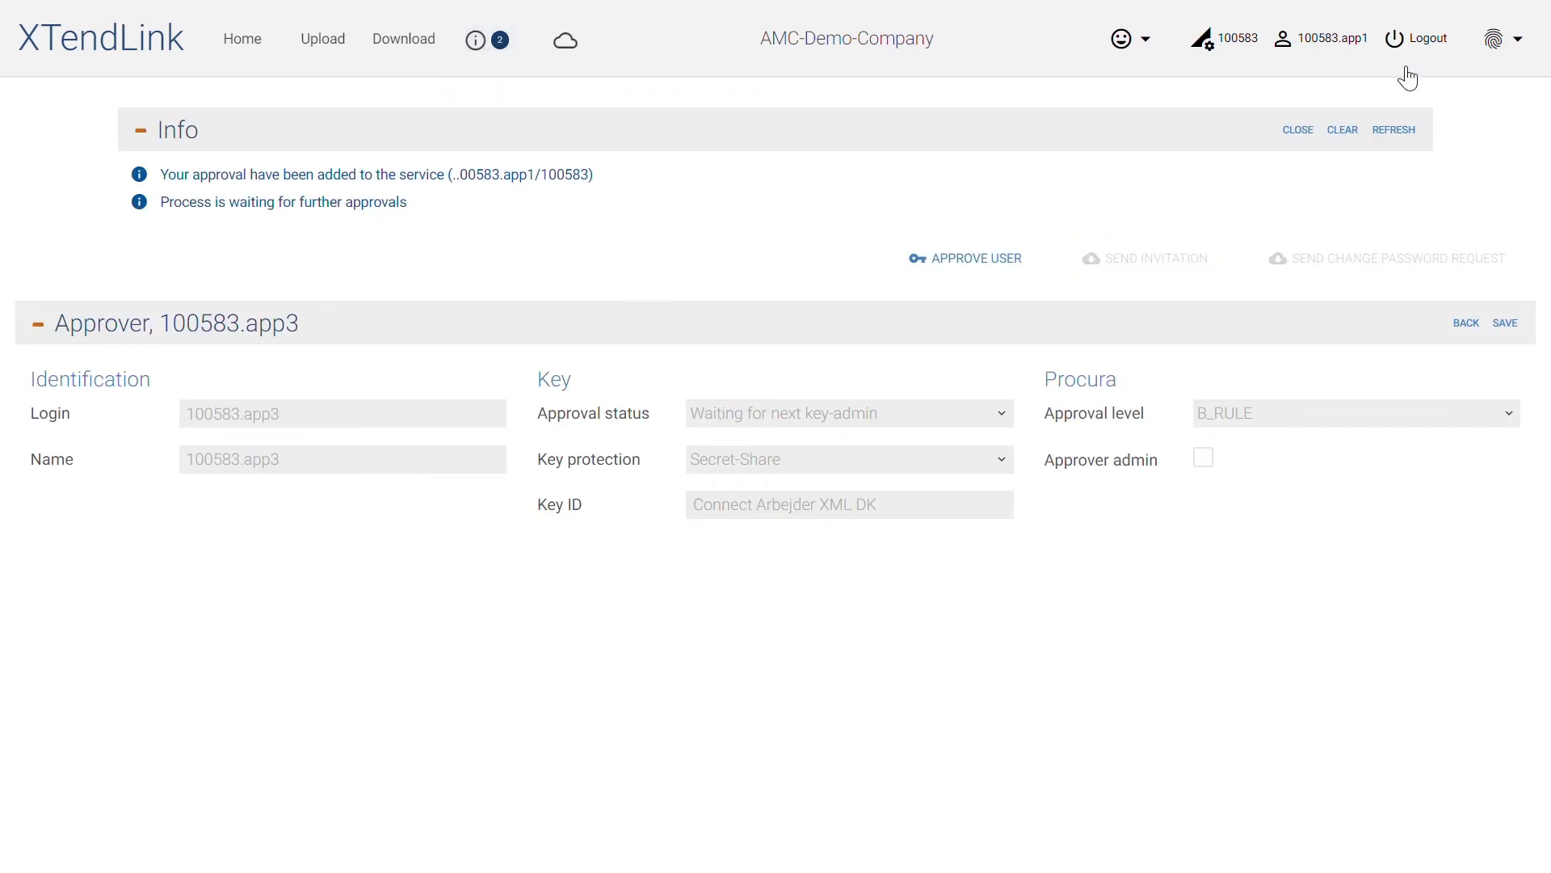
click(1427, 42)
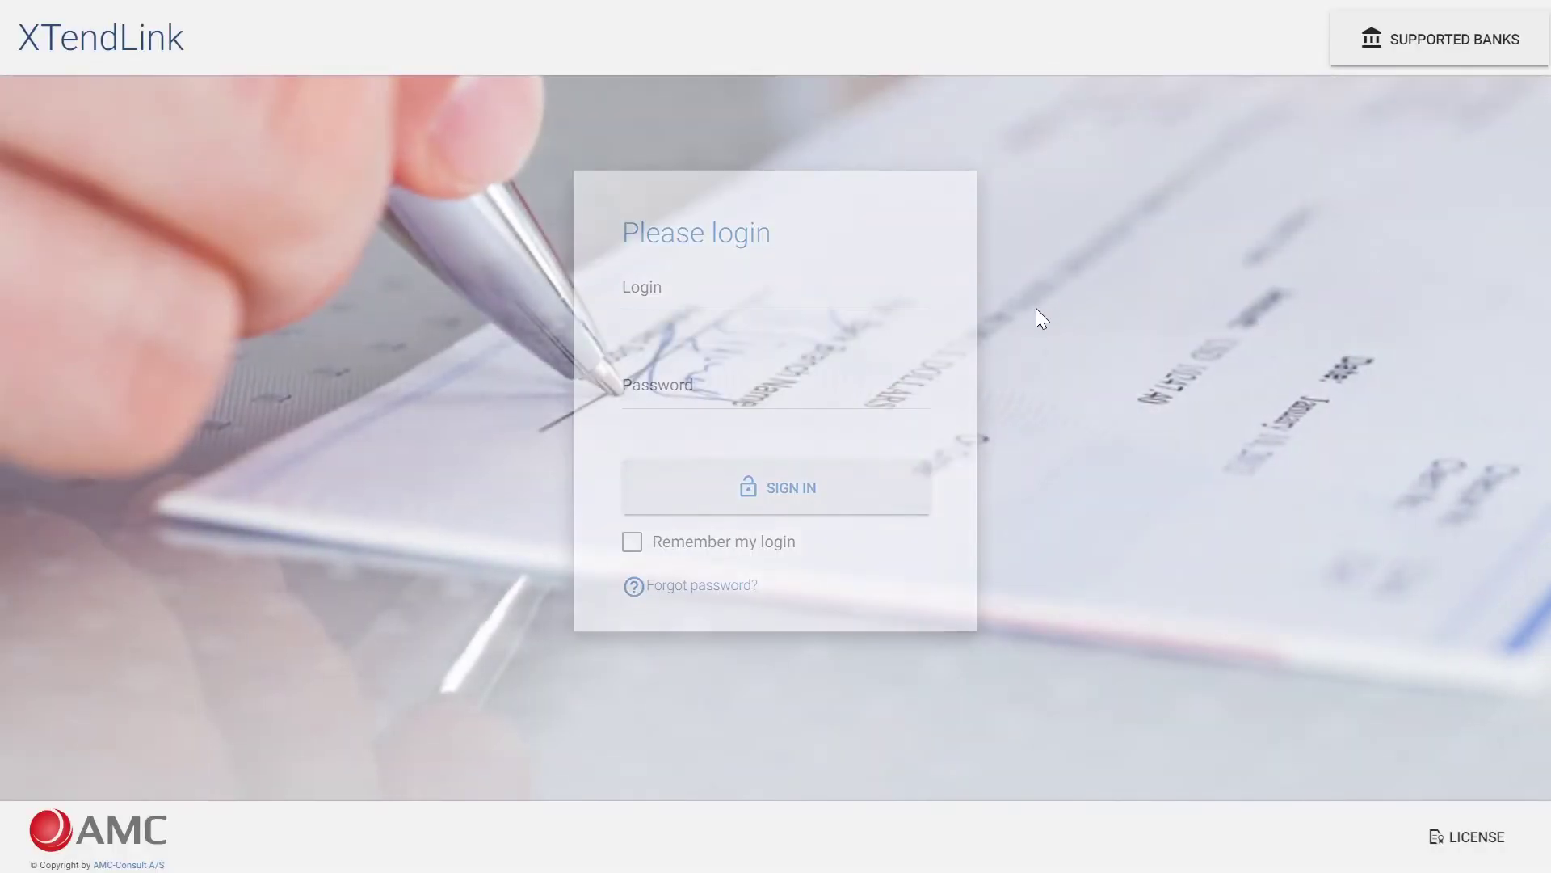
Sign in to XTendLink with the second approver's login e-mail and password
click(831, 311)
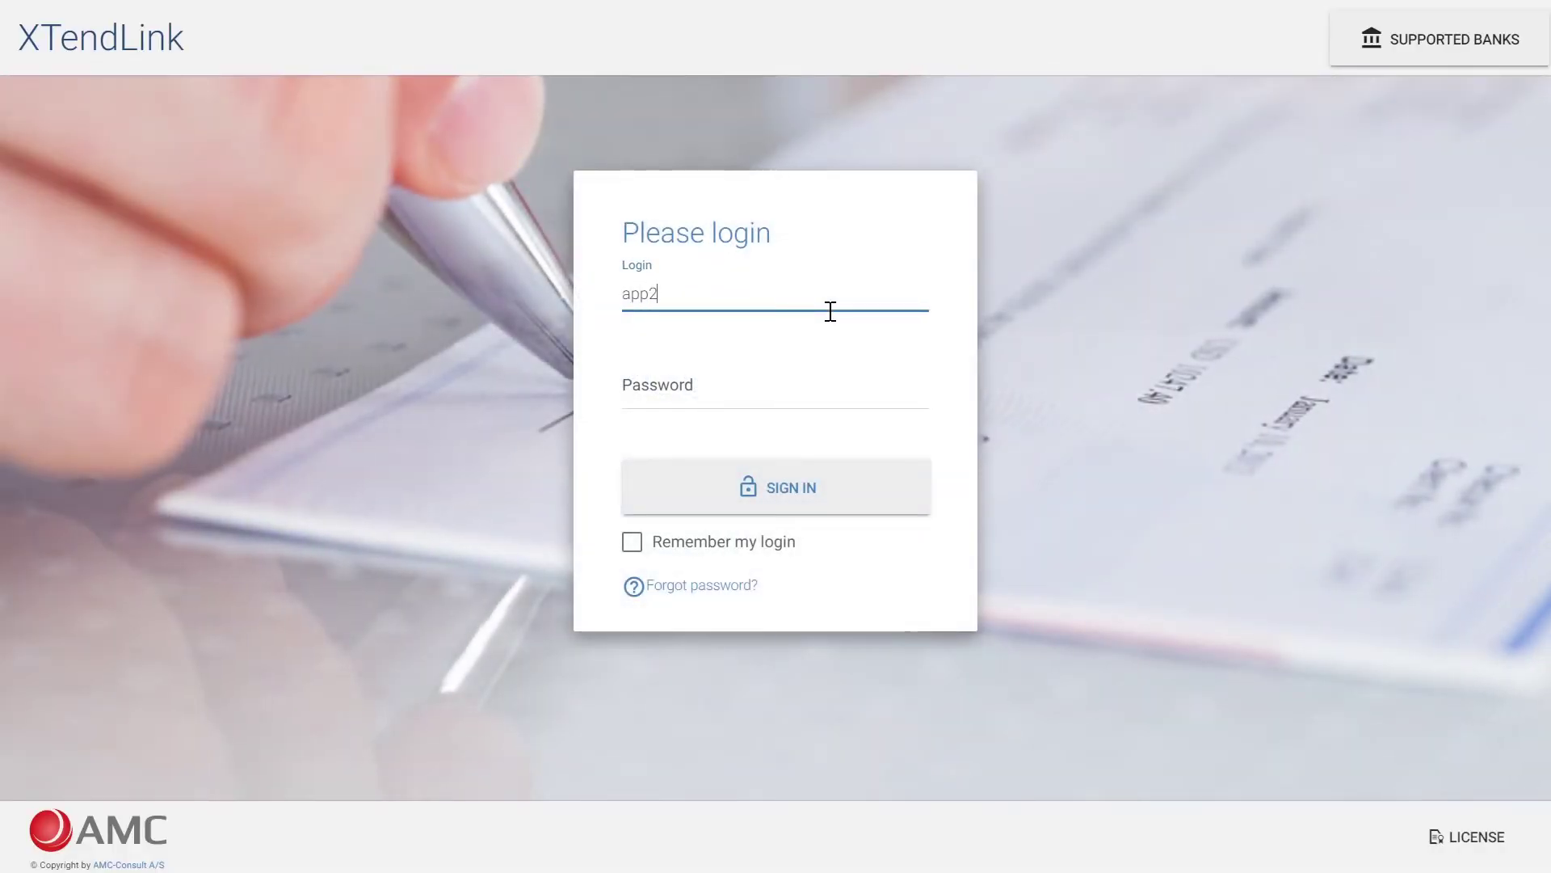
key(Tab)
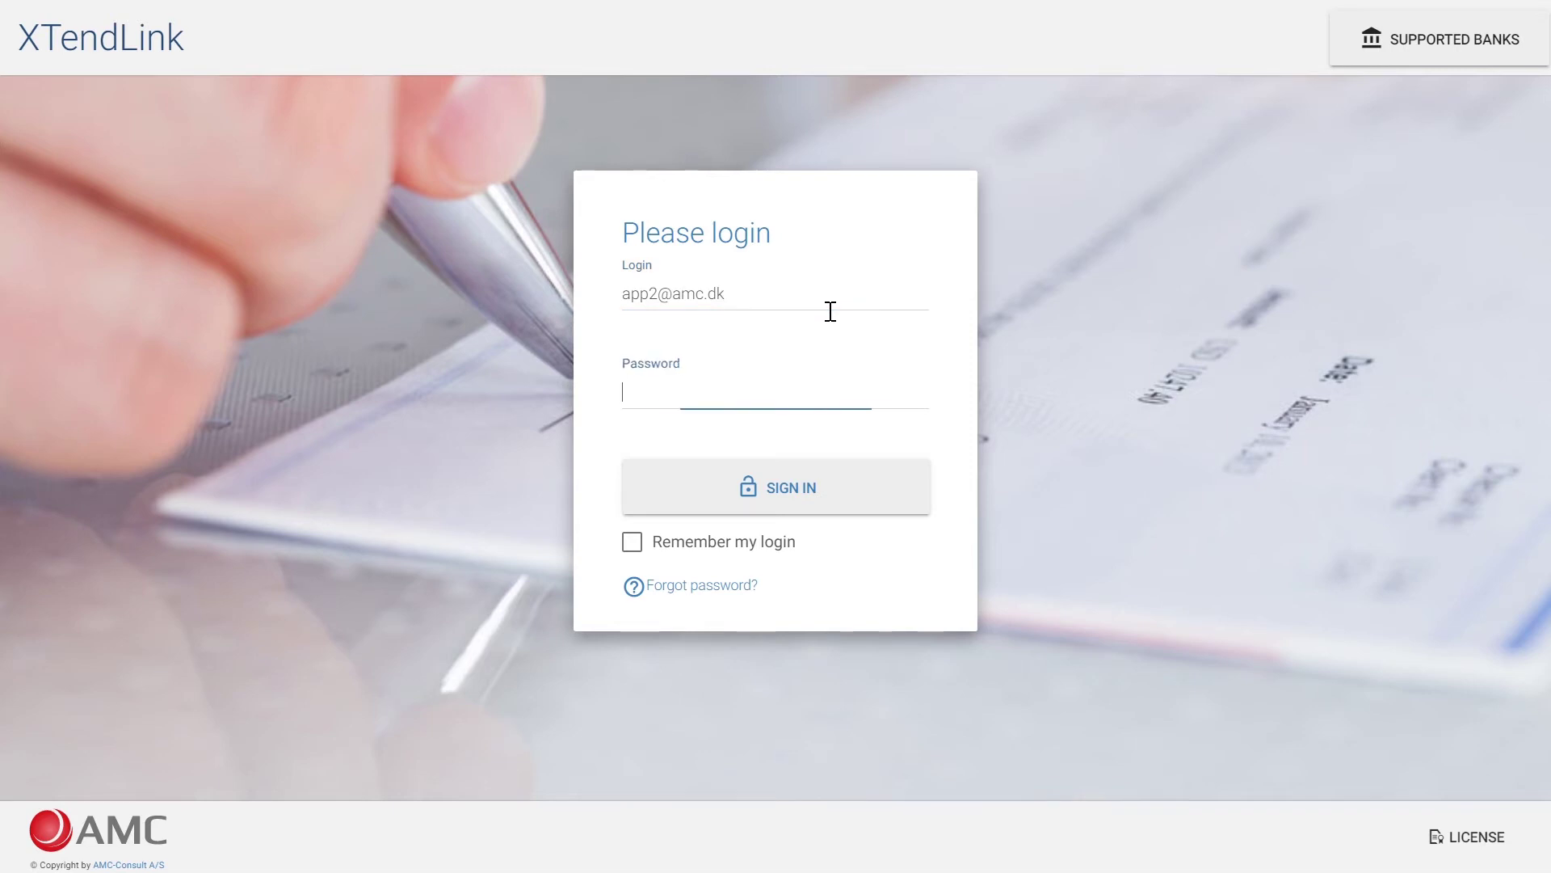
text(******)
key(Return)
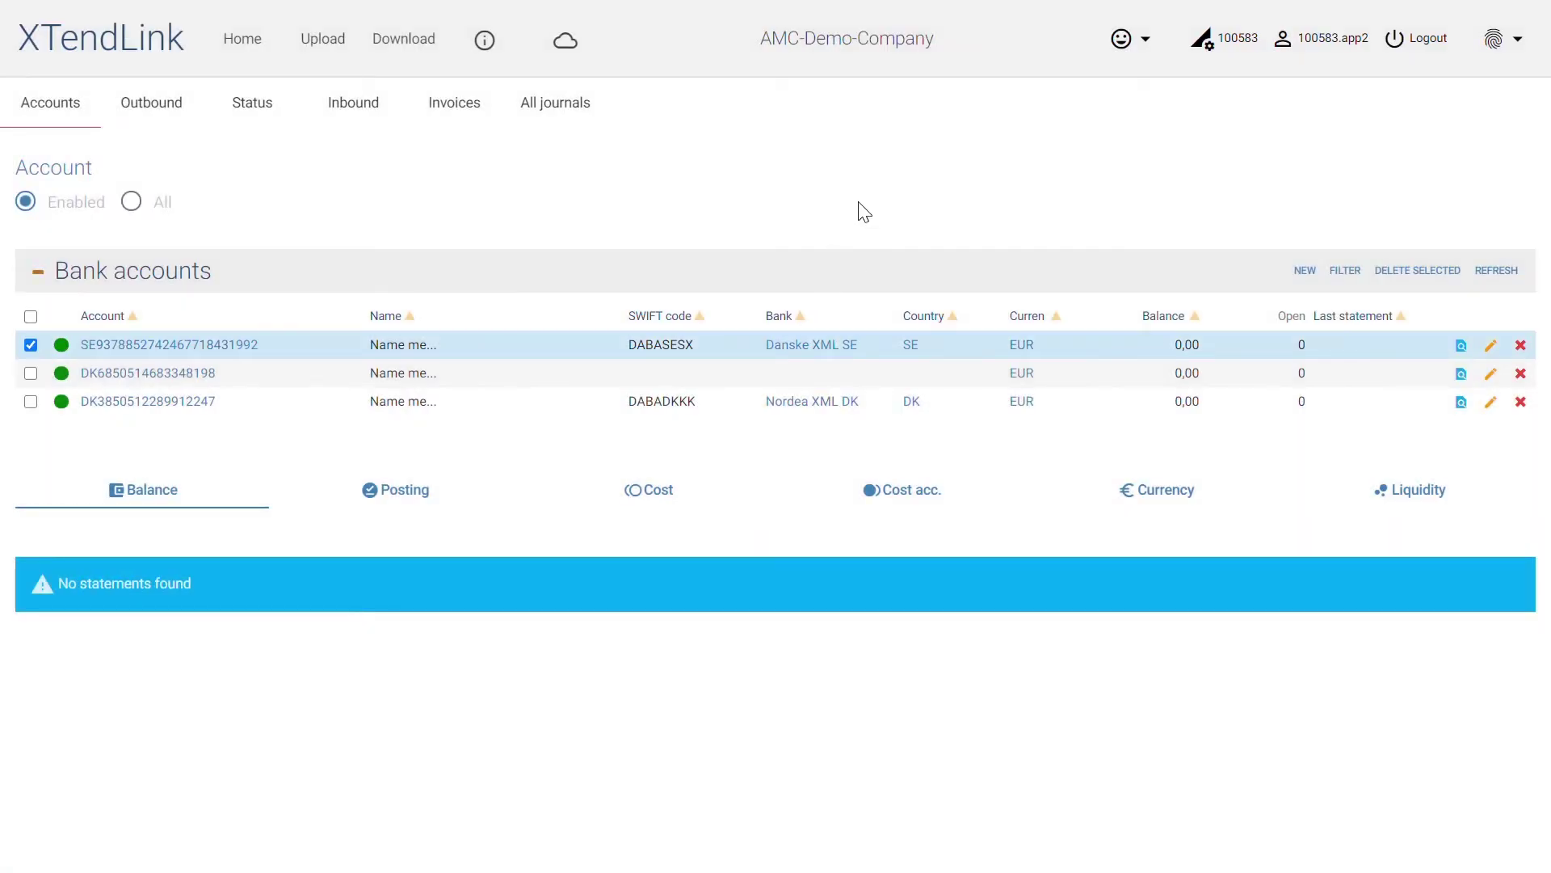
Open the Arbejder XML DK bank's approvers list from user settings and select the app3 row
click(1309, 53)
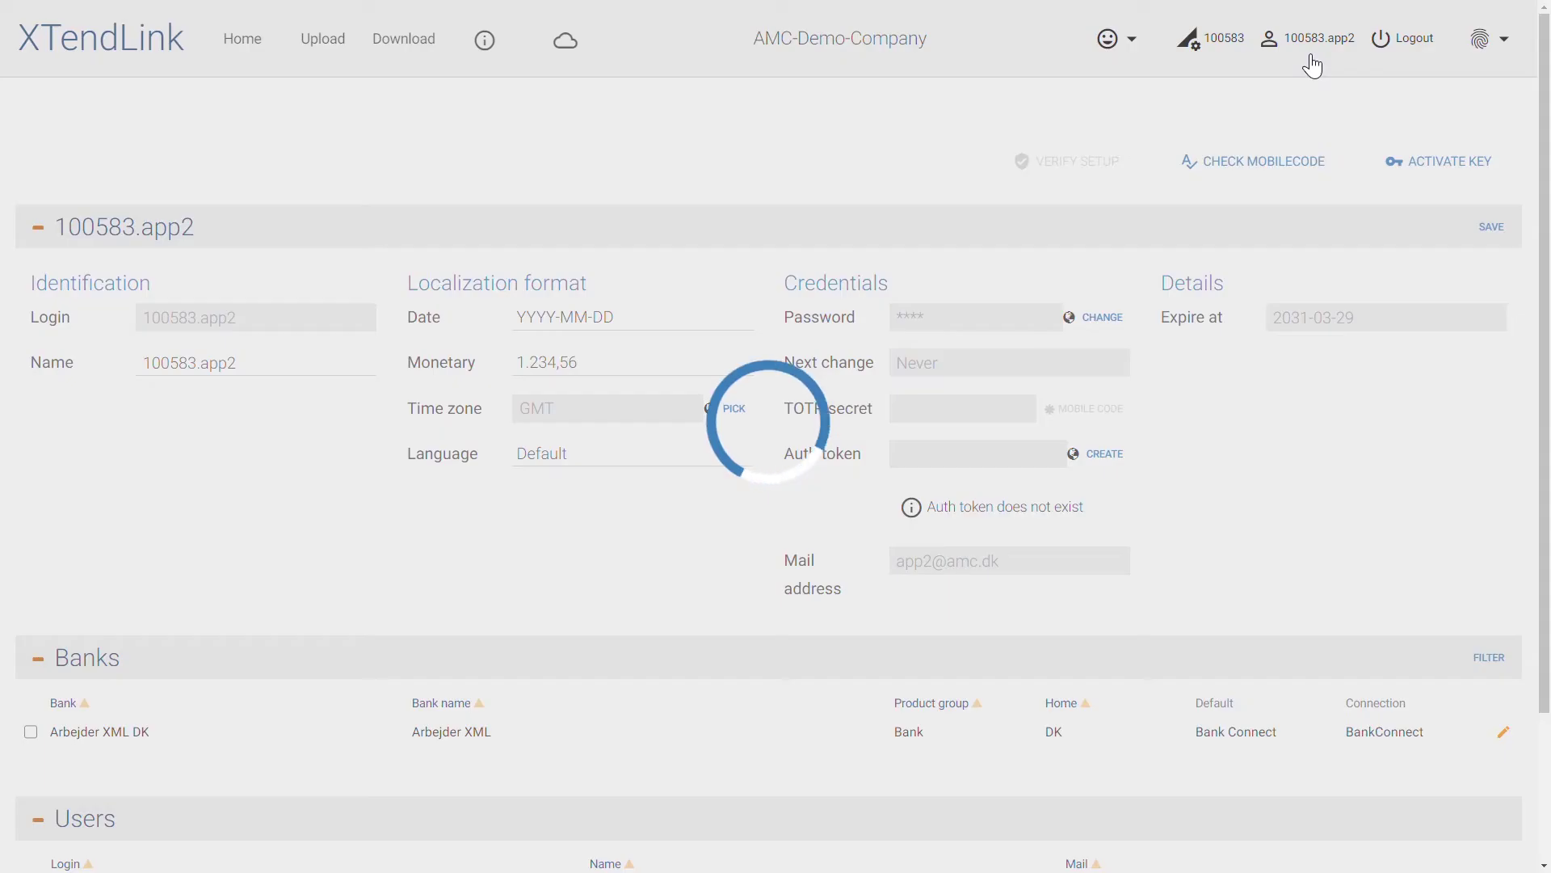
scroll(1276, 243, down, 3)
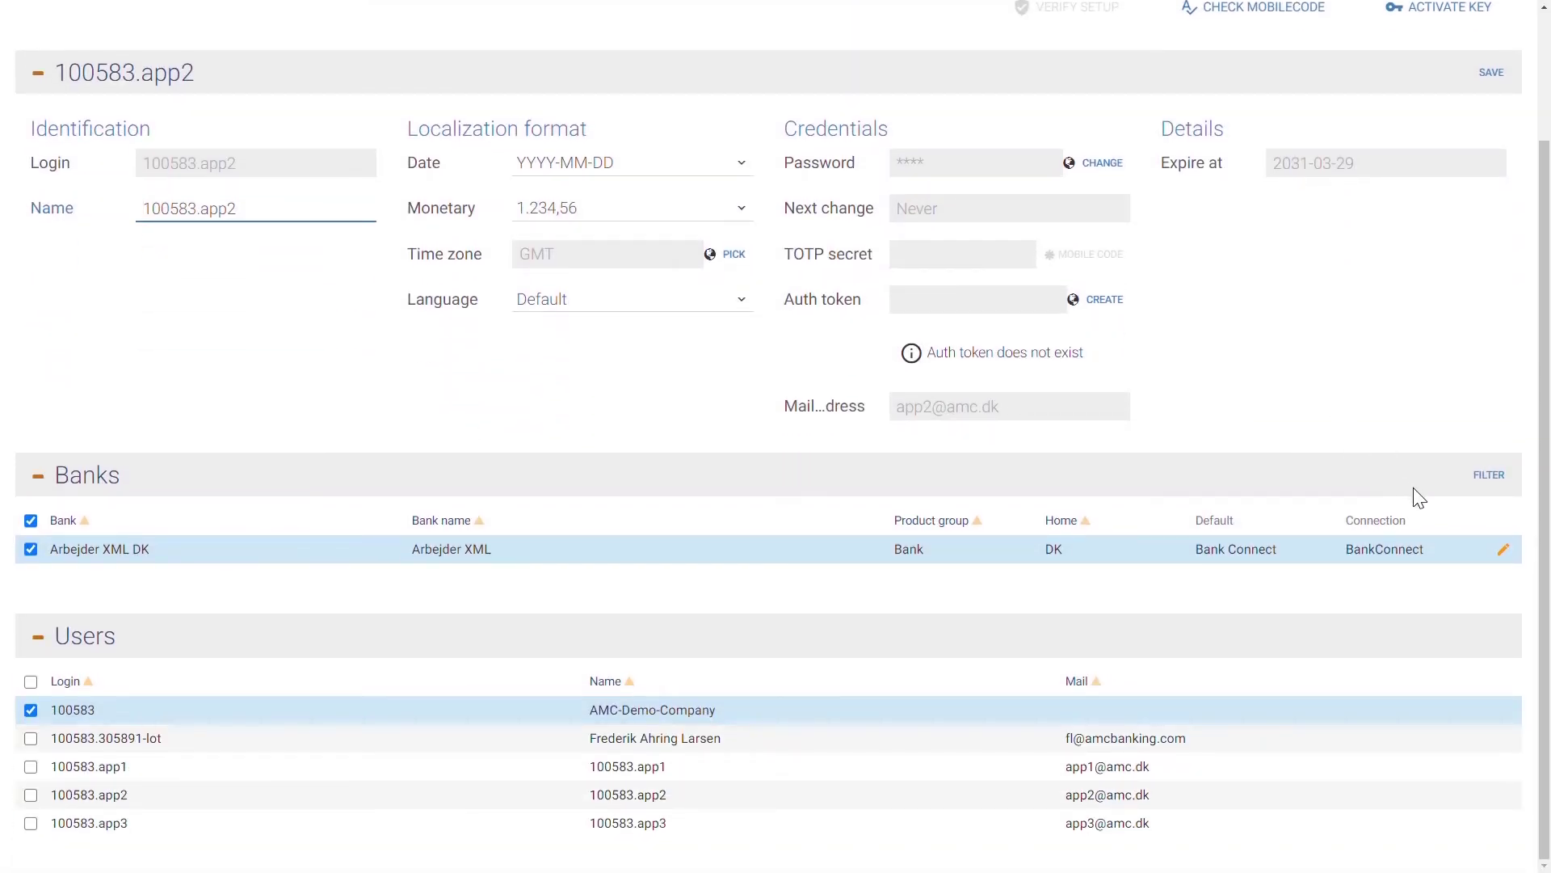
click(1514, 556)
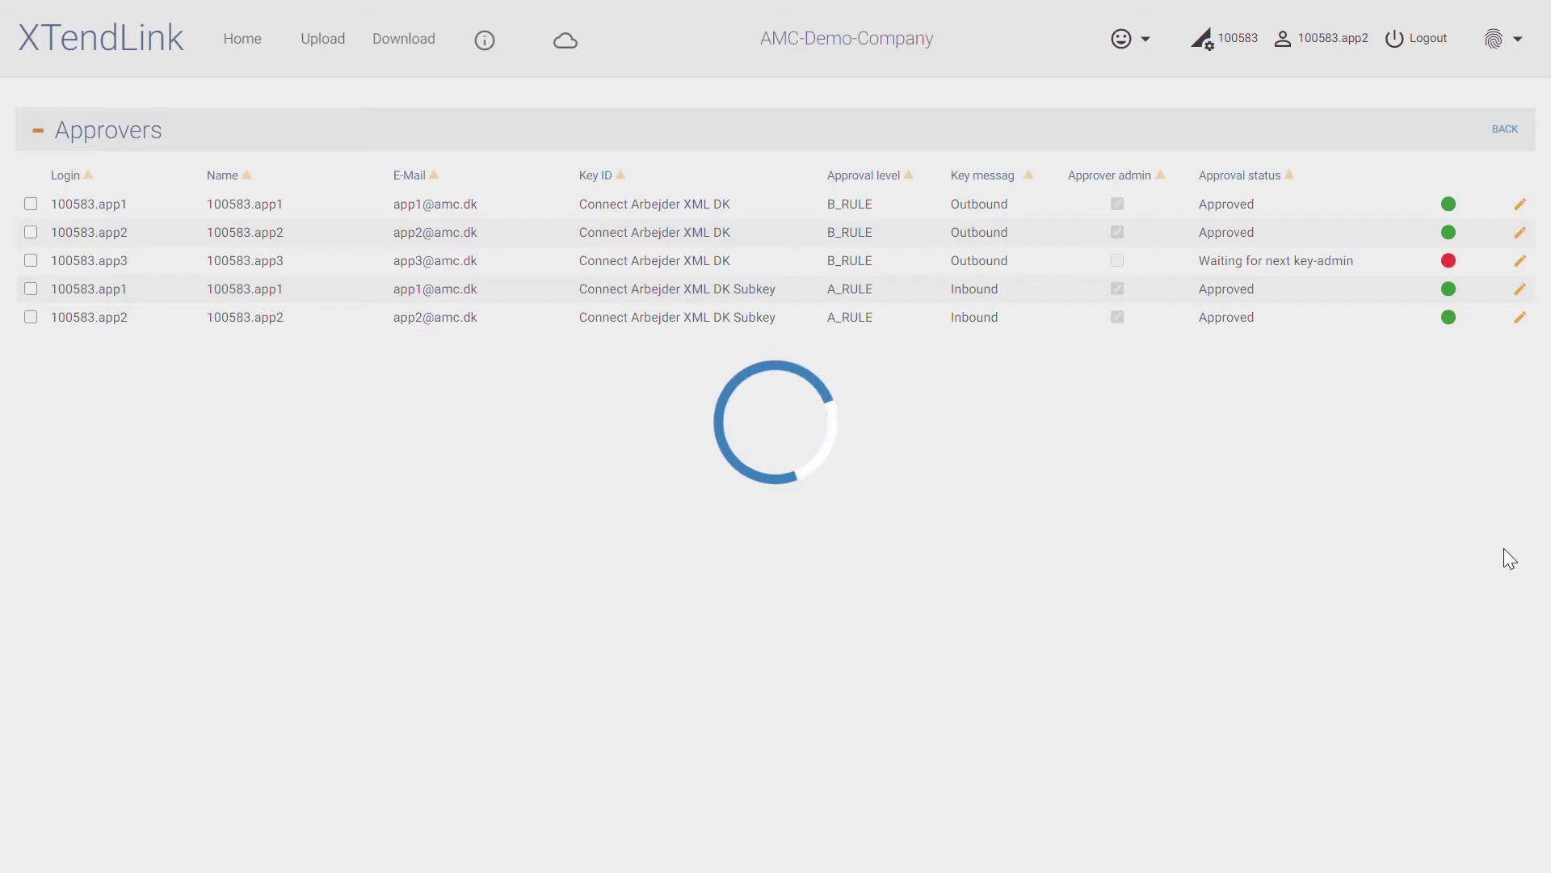
click(1357, 263)
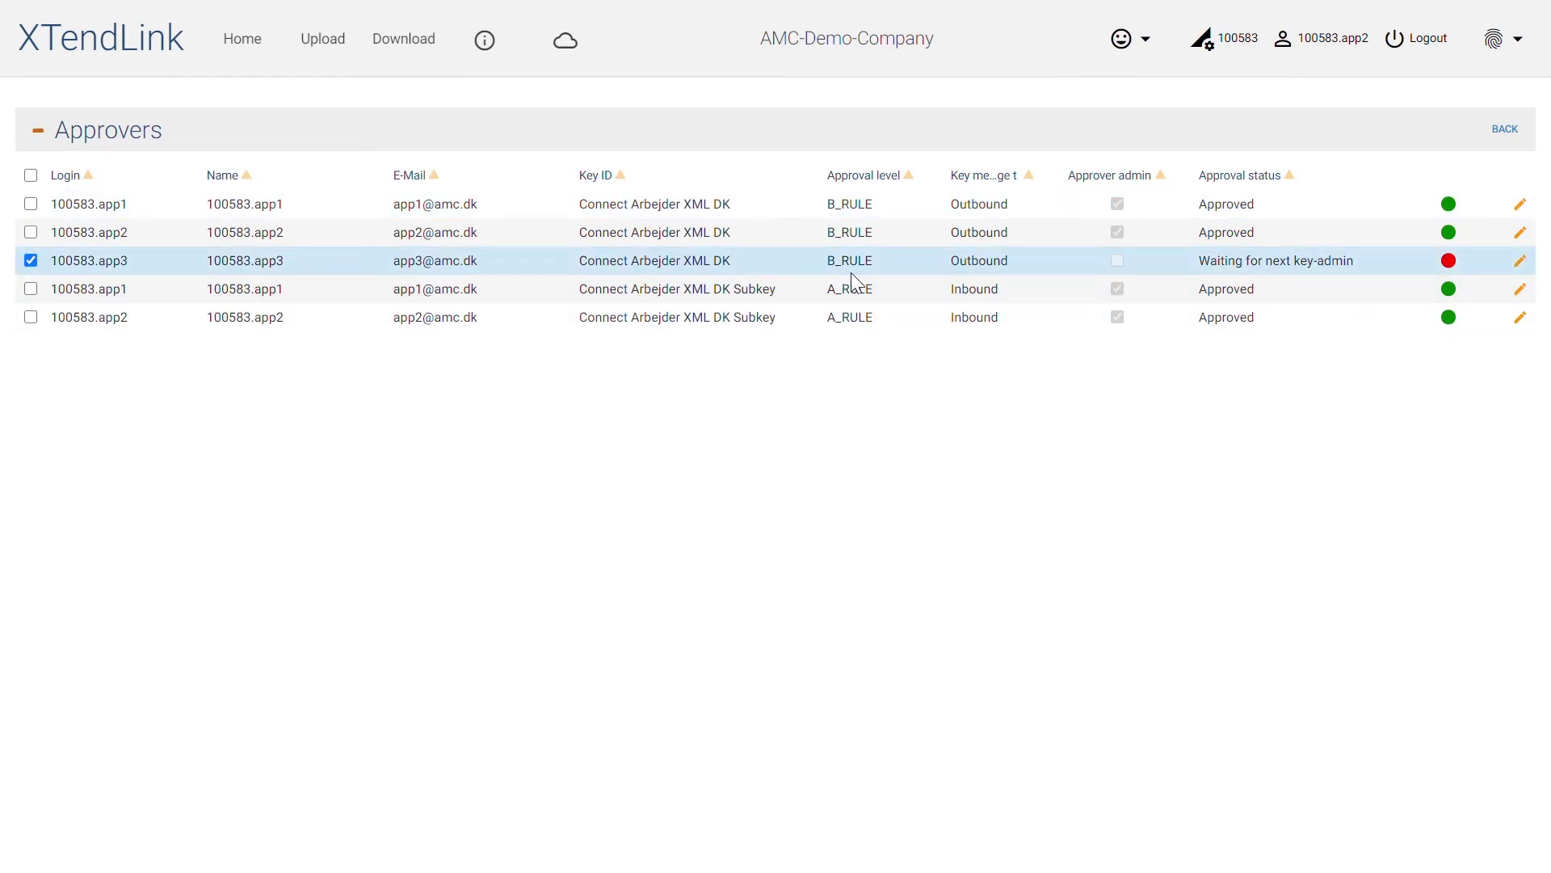
Approve app3 as the second approver with your password and check the Info messages
click(1521, 262)
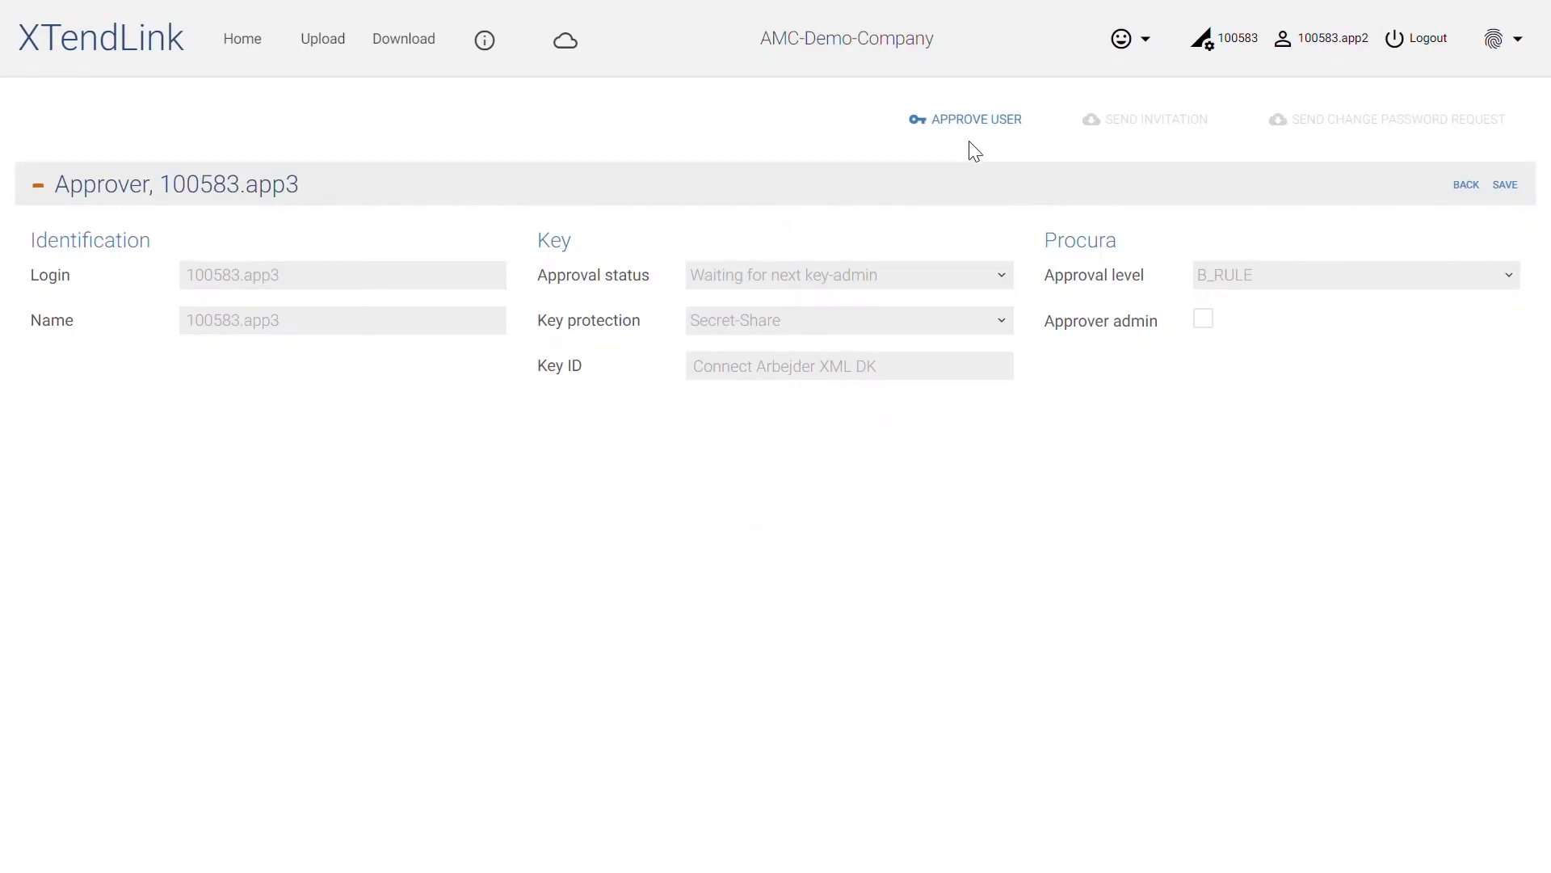
click(953, 133)
click(799, 466)
text(•••••••)
key(Return)
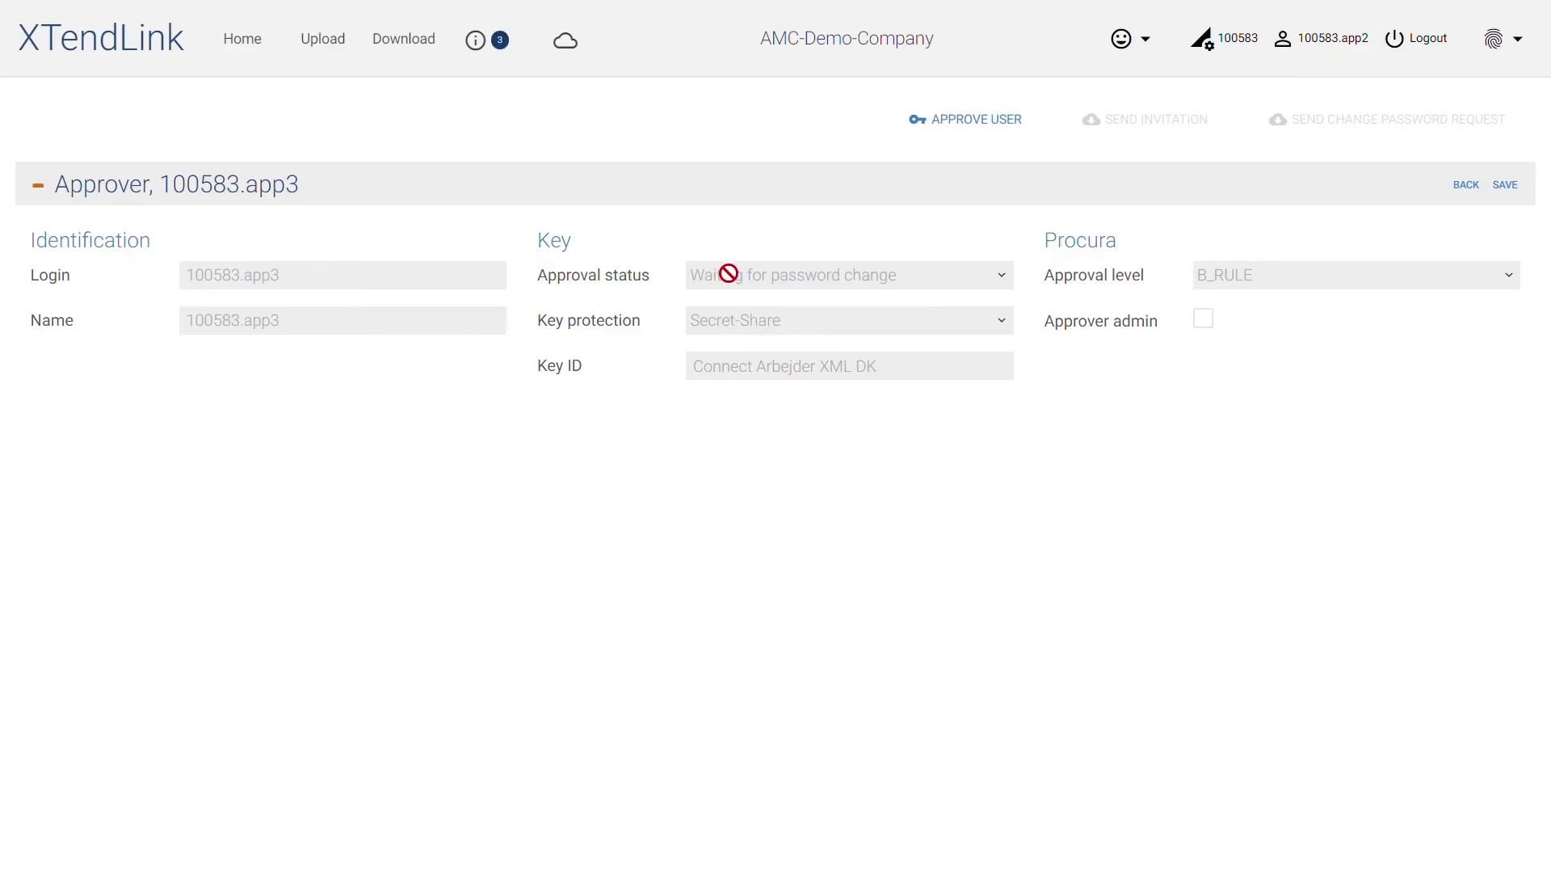
click(502, 44)
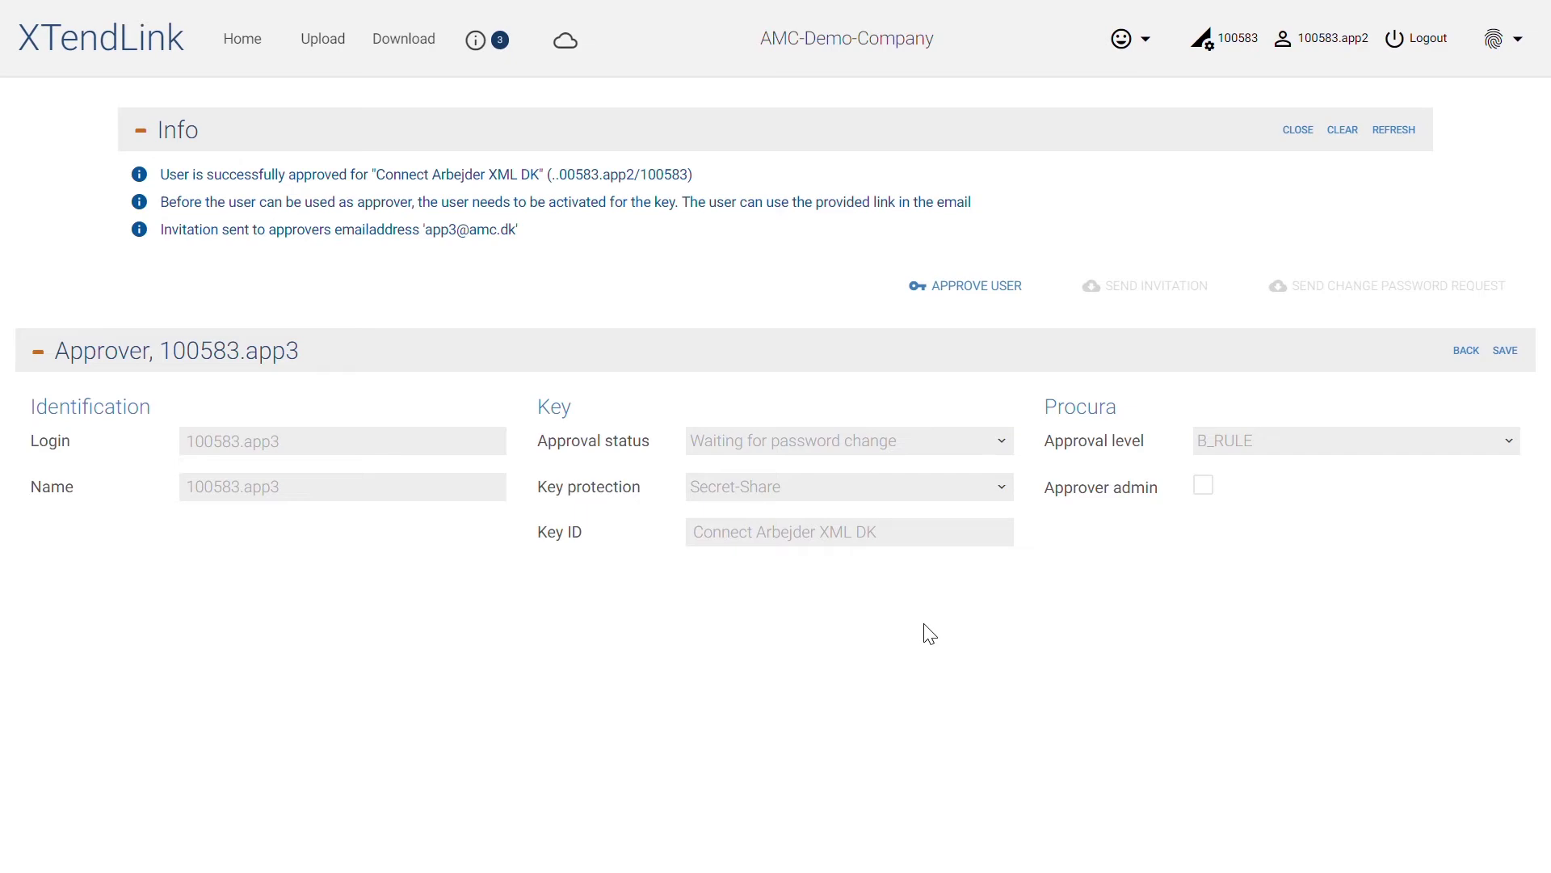
click(1485, 355)
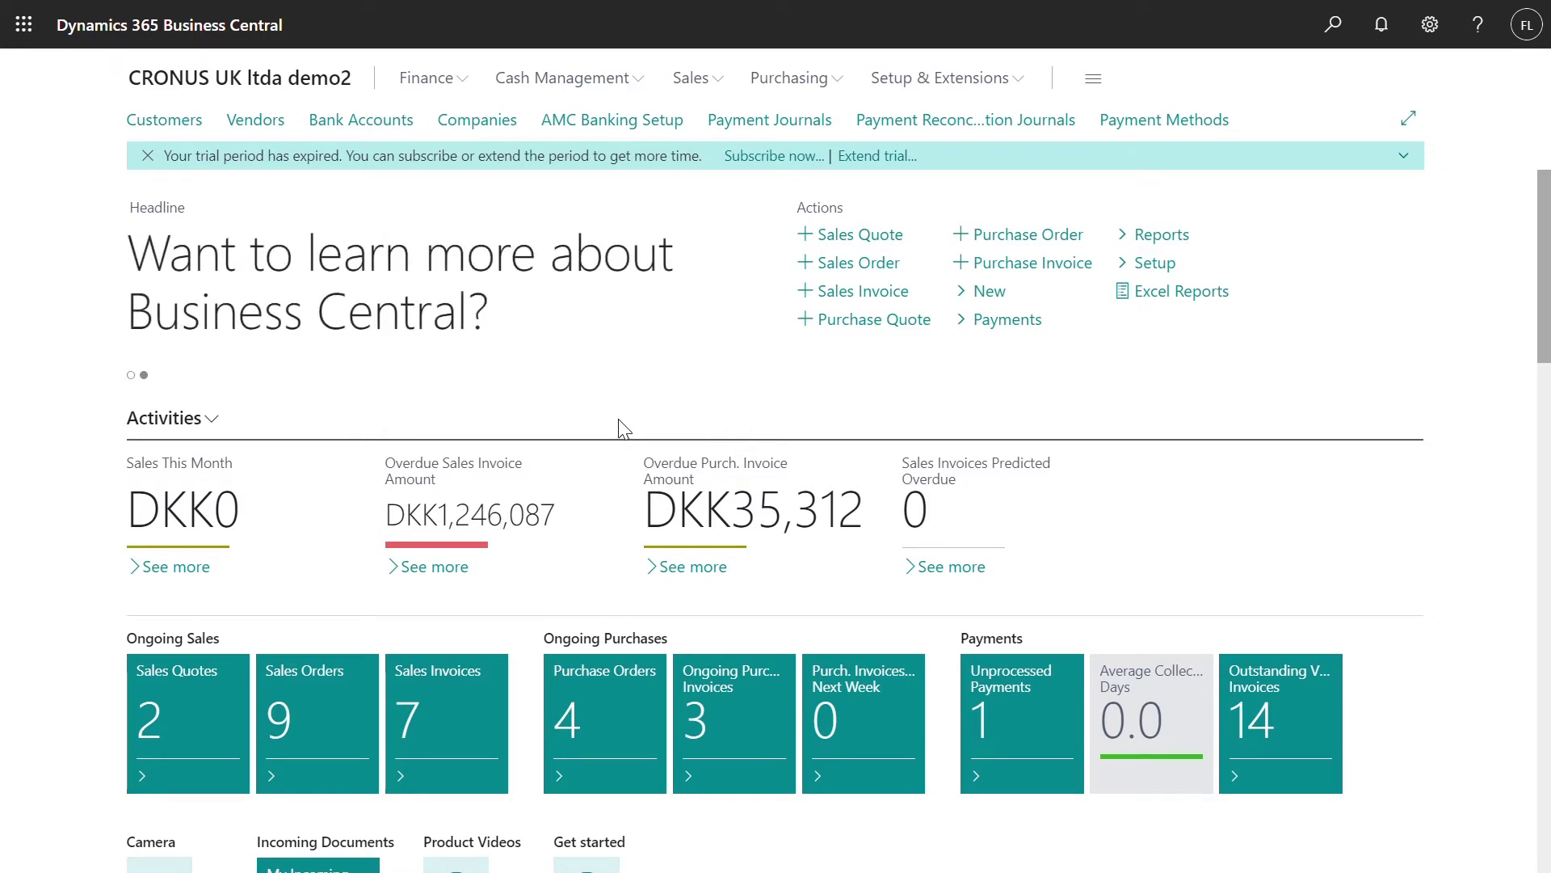
Run Update Bank Name List on the AMC Banking bank name list, then return home
click(605, 126)
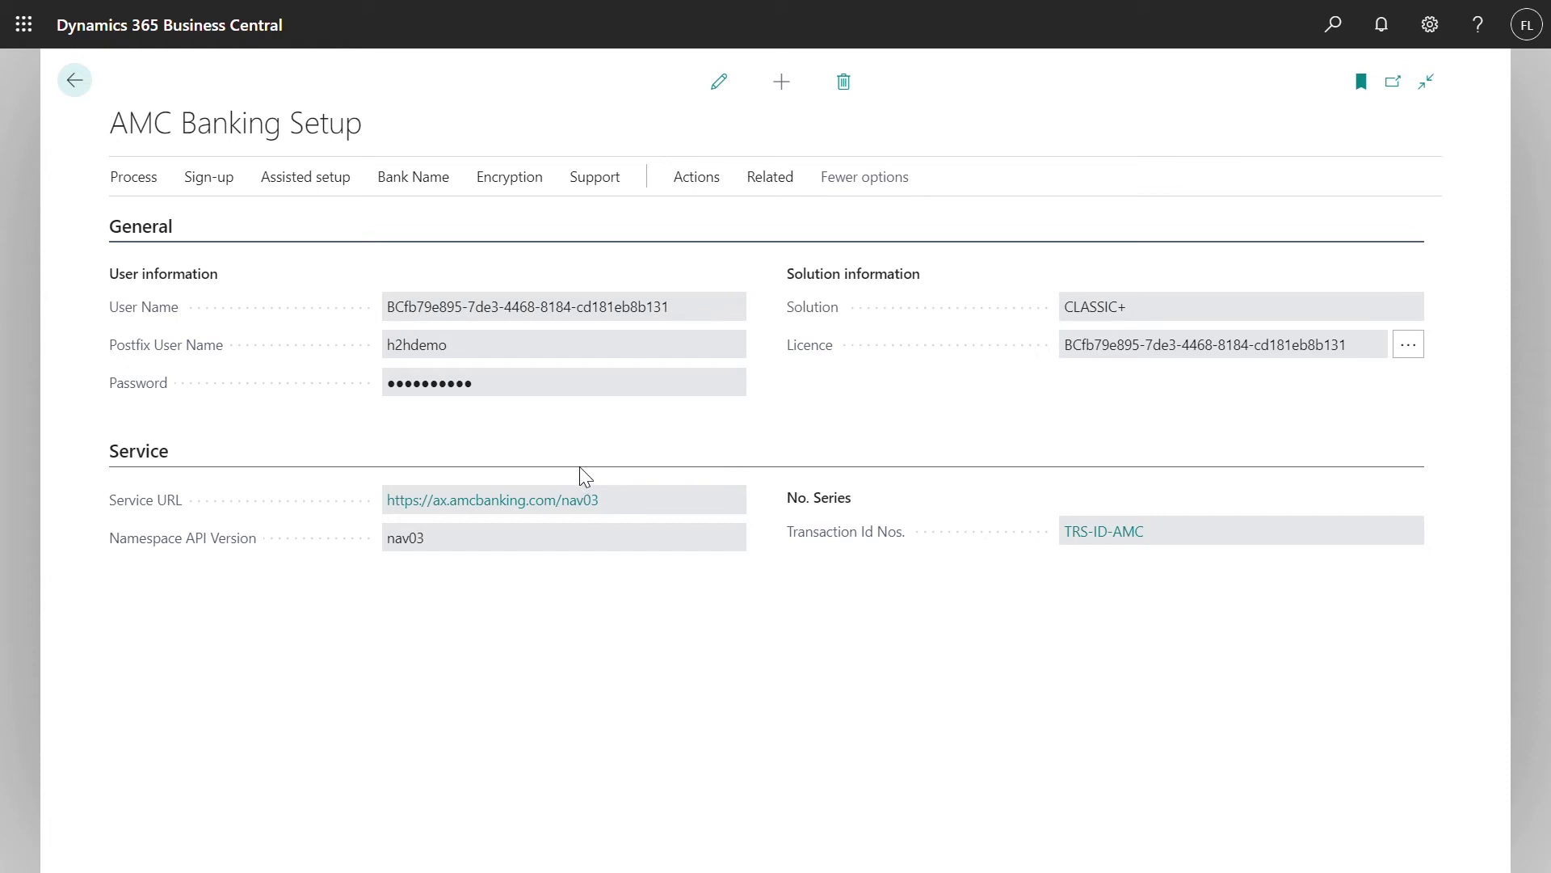
click(430, 183)
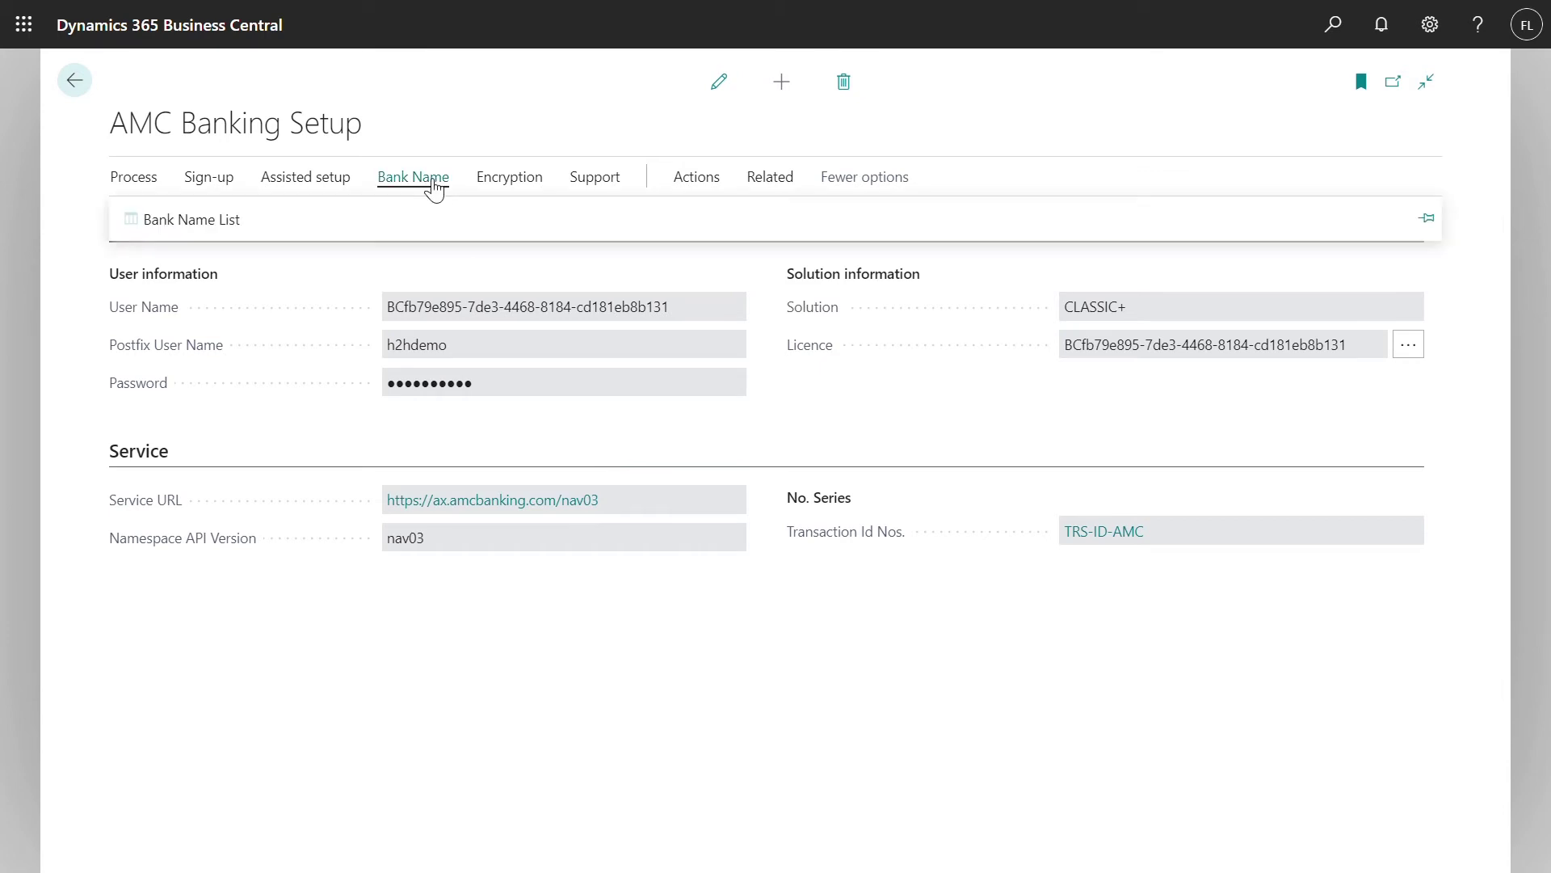
click(212, 222)
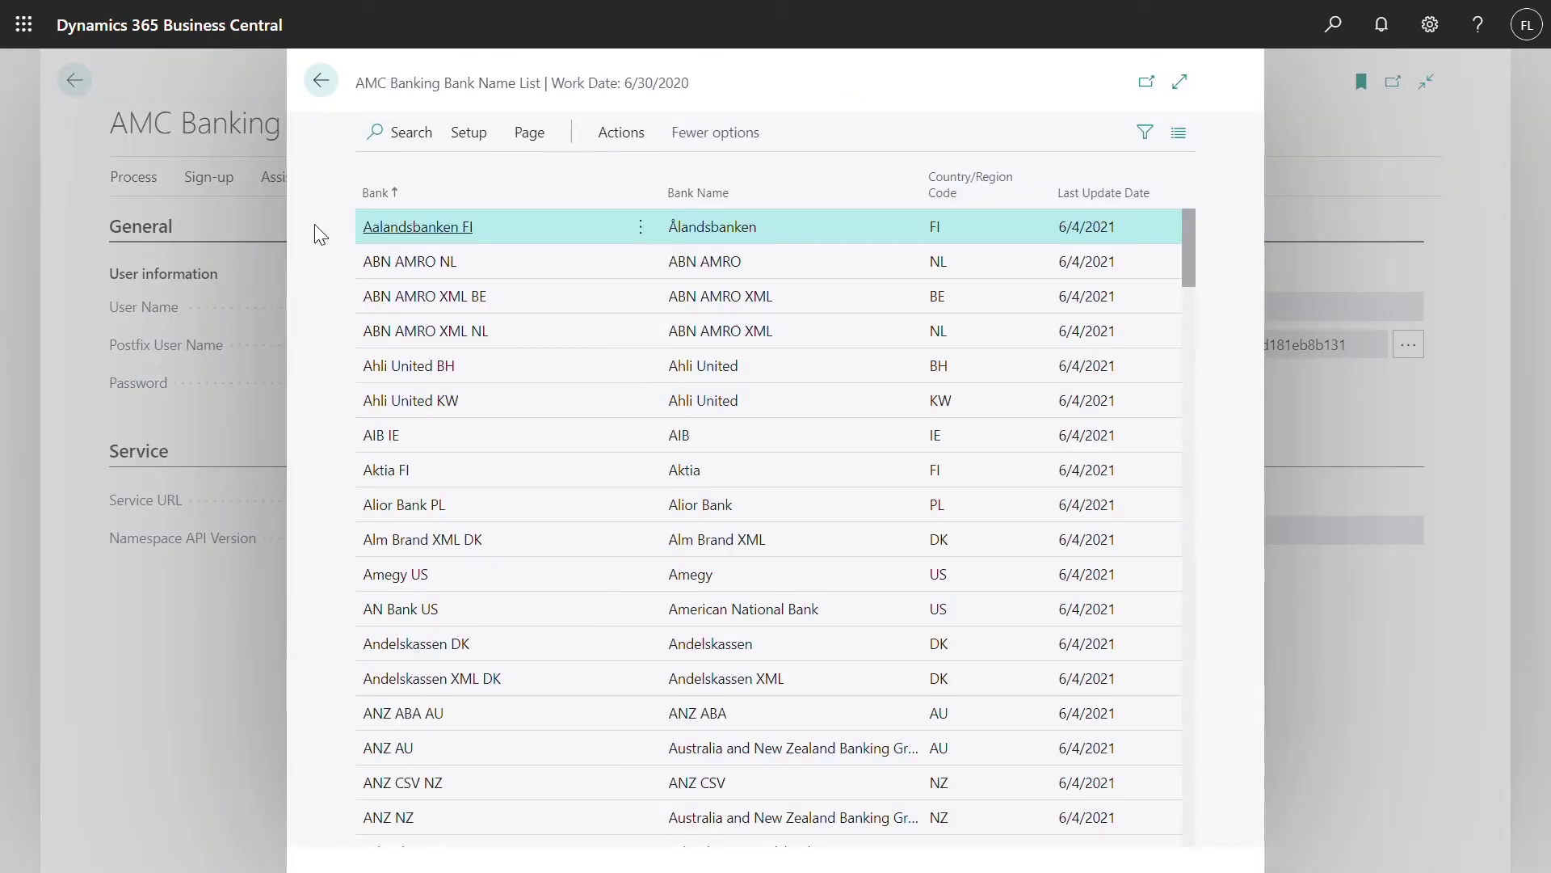
click(467, 135)
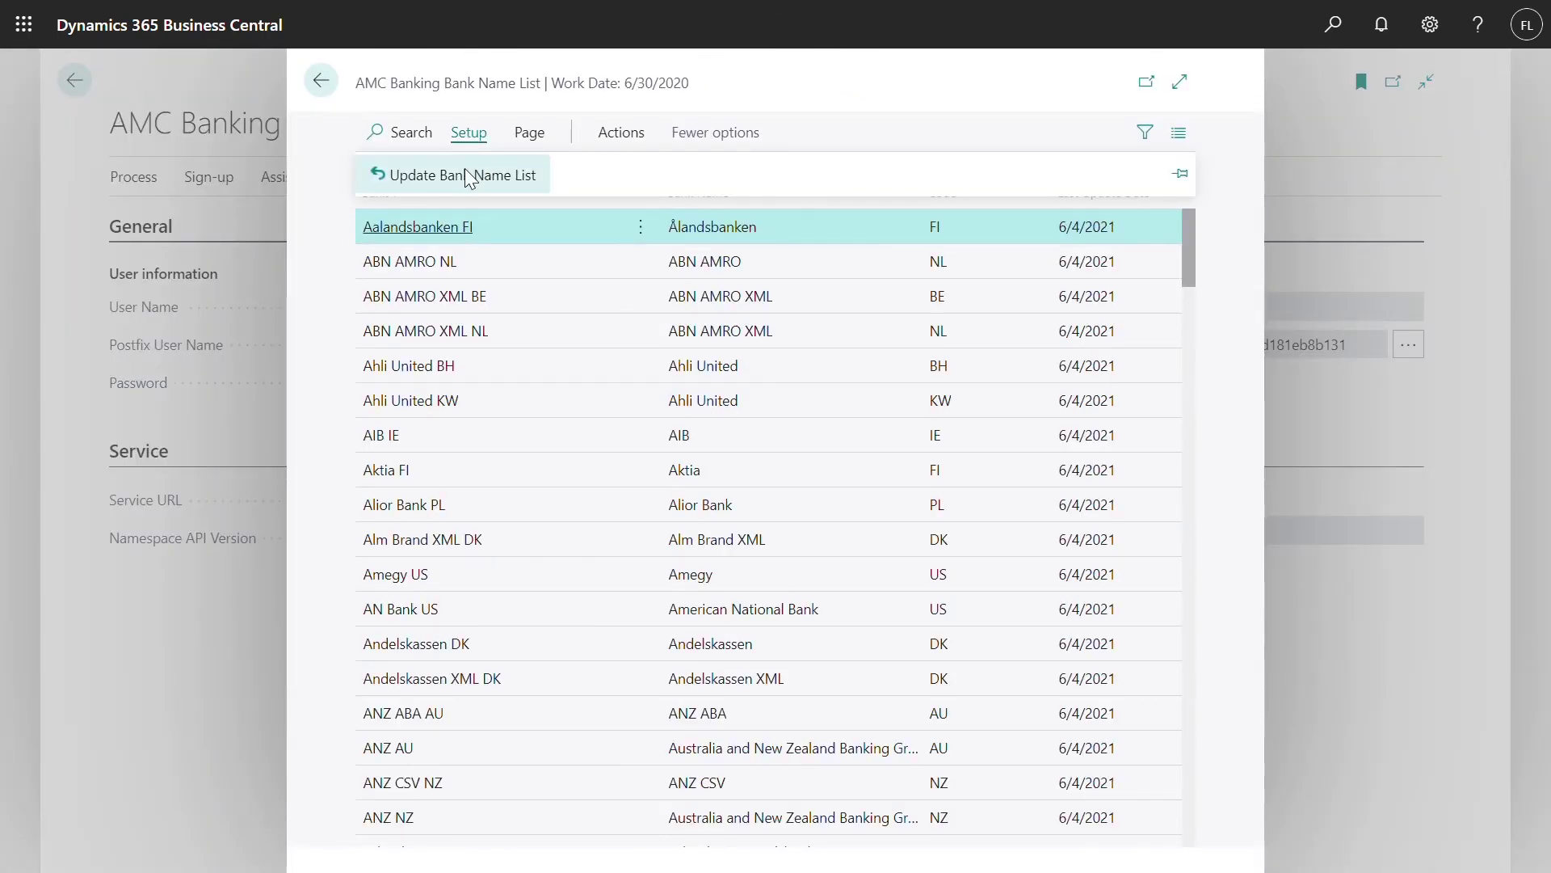
click(464, 169)
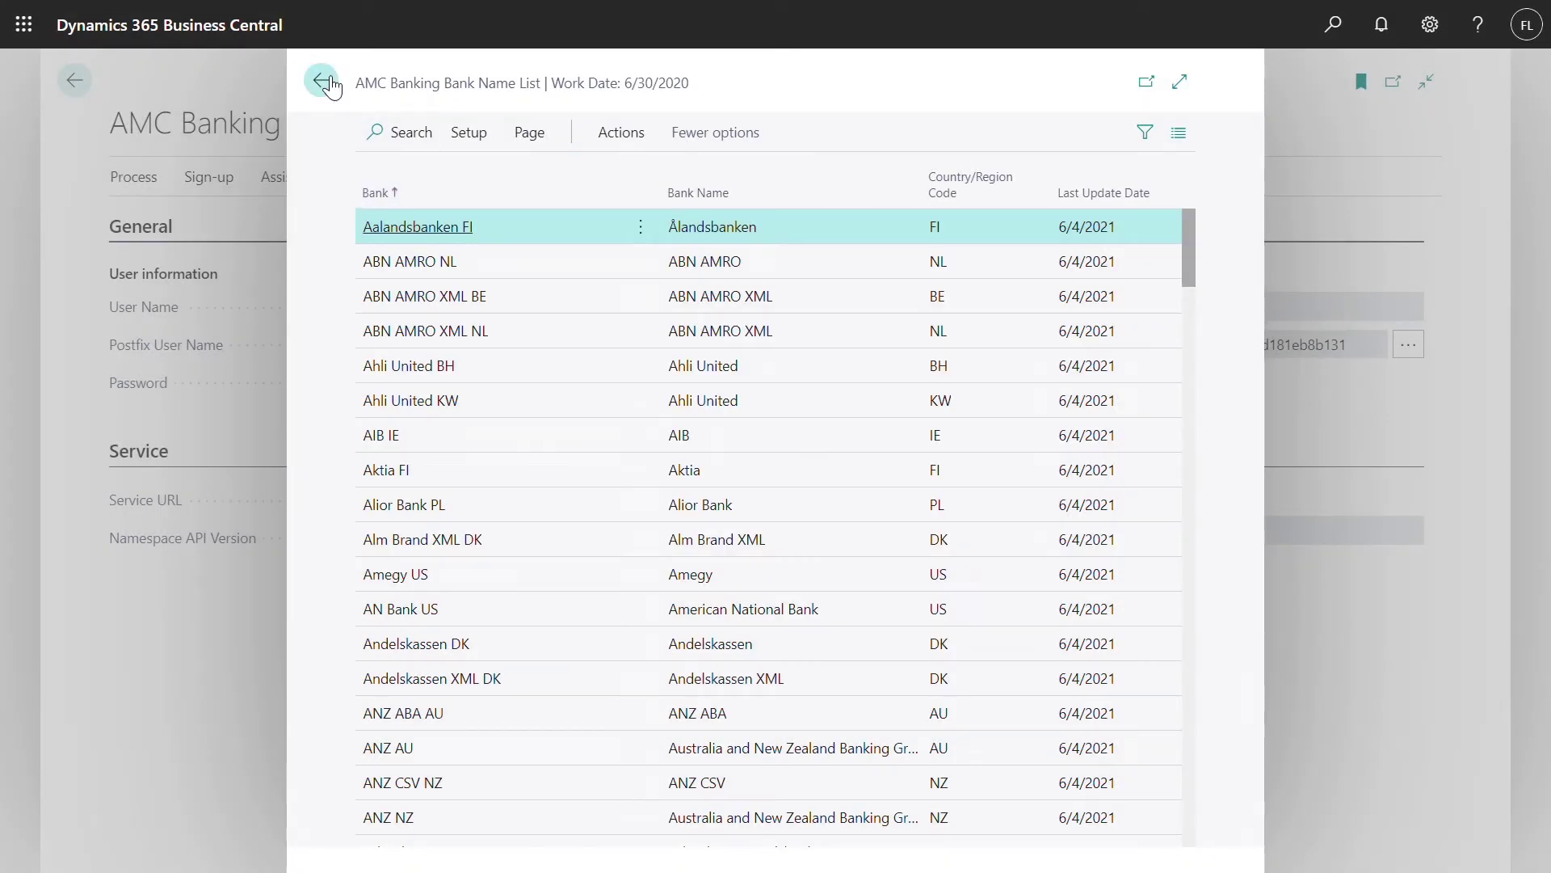
click(323, 83)
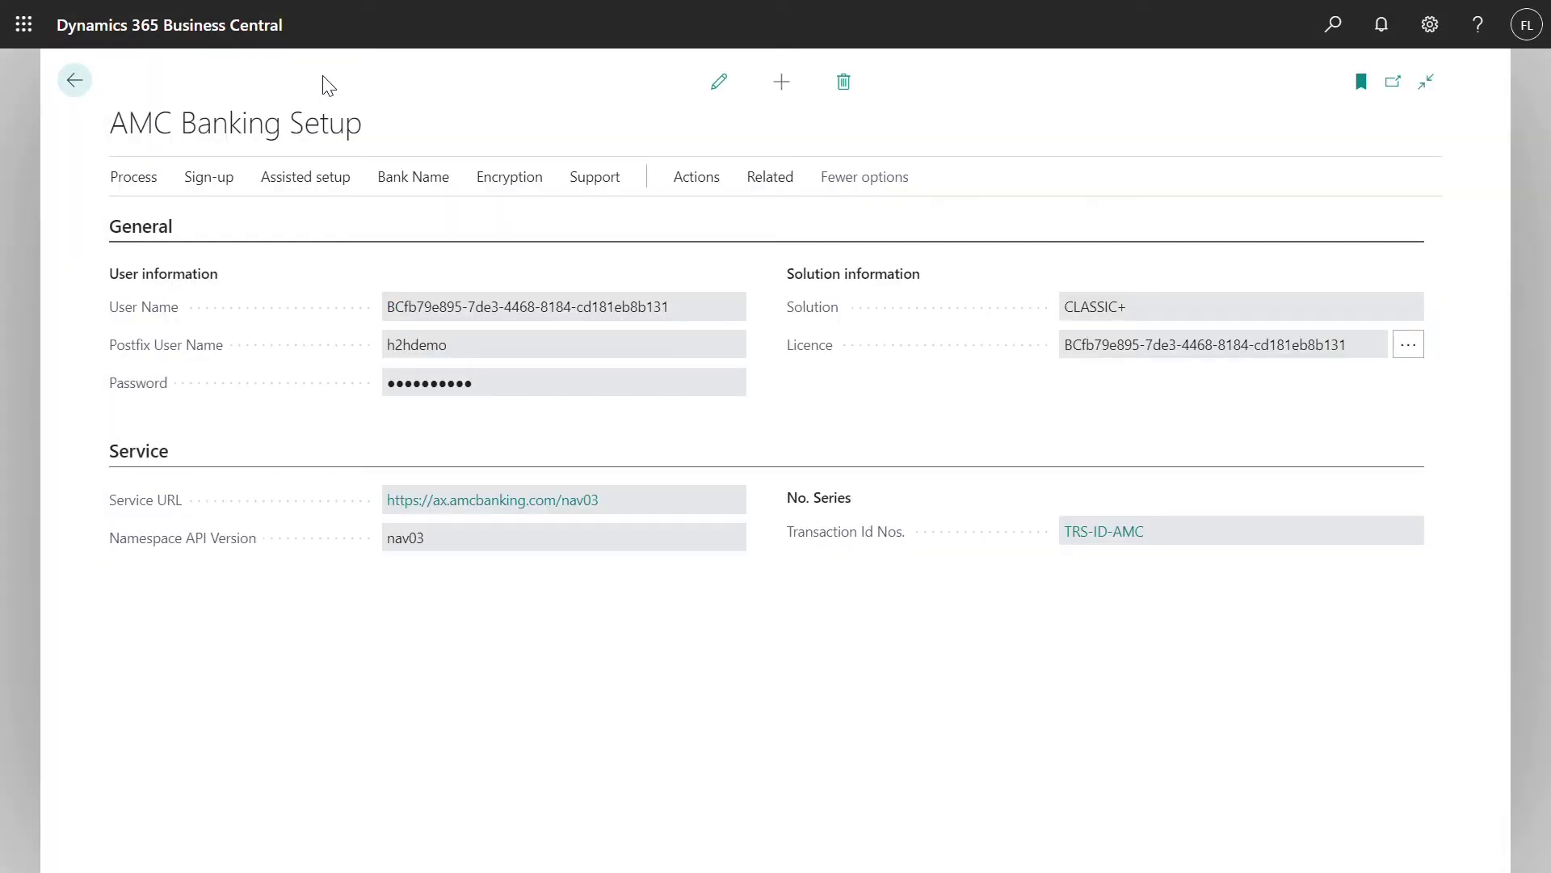
click(77, 80)
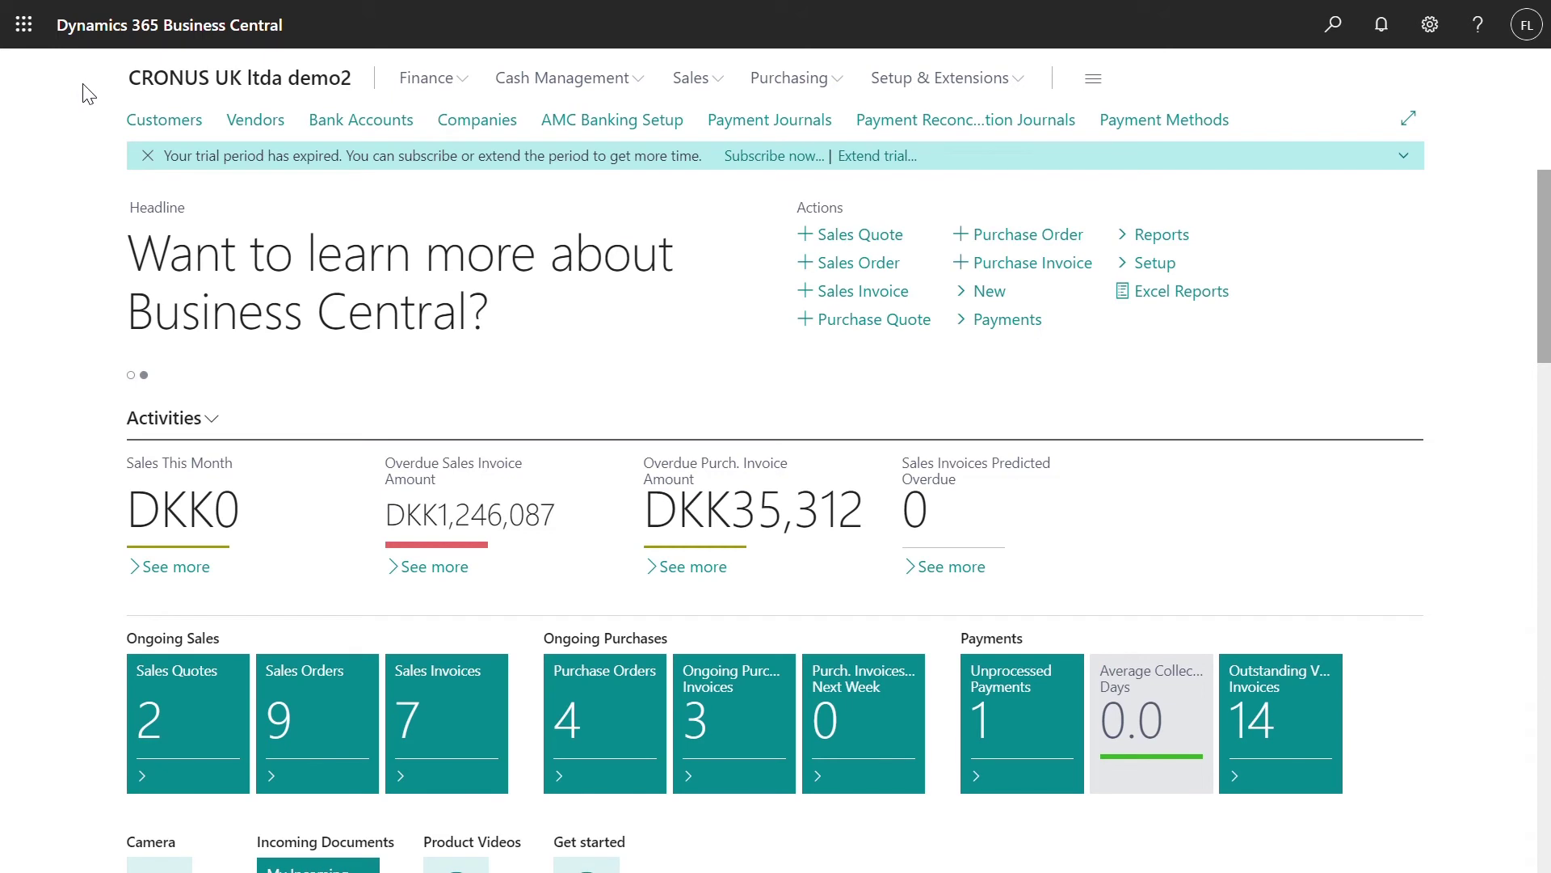
Inspect bank account B020's card, with bank name Arbejder XML DK, and go back to Bank Accounts
click(370, 129)
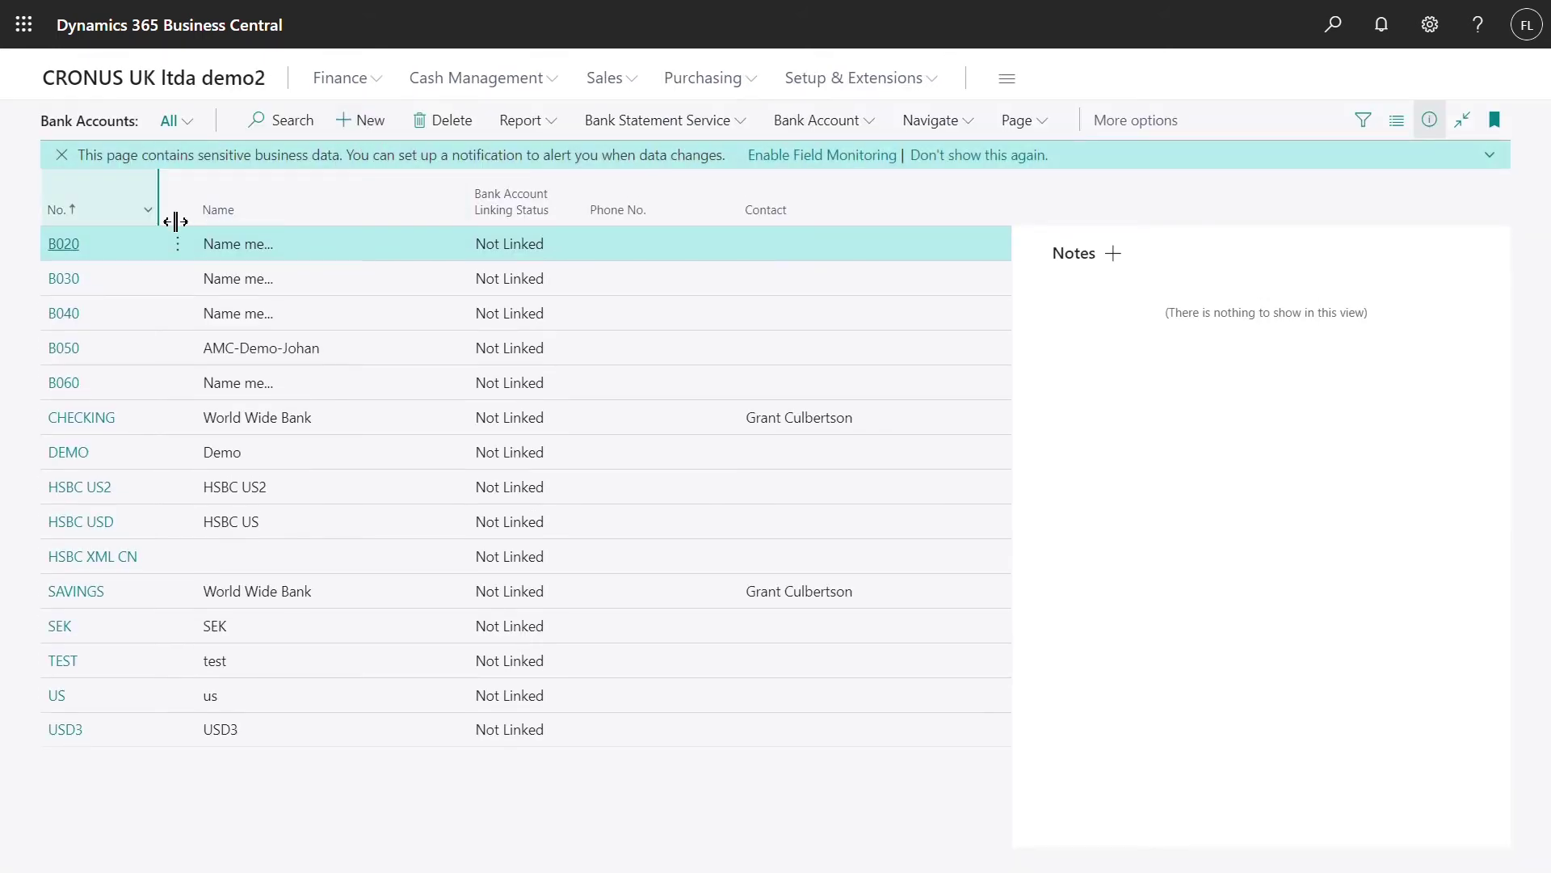
click(63, 243)
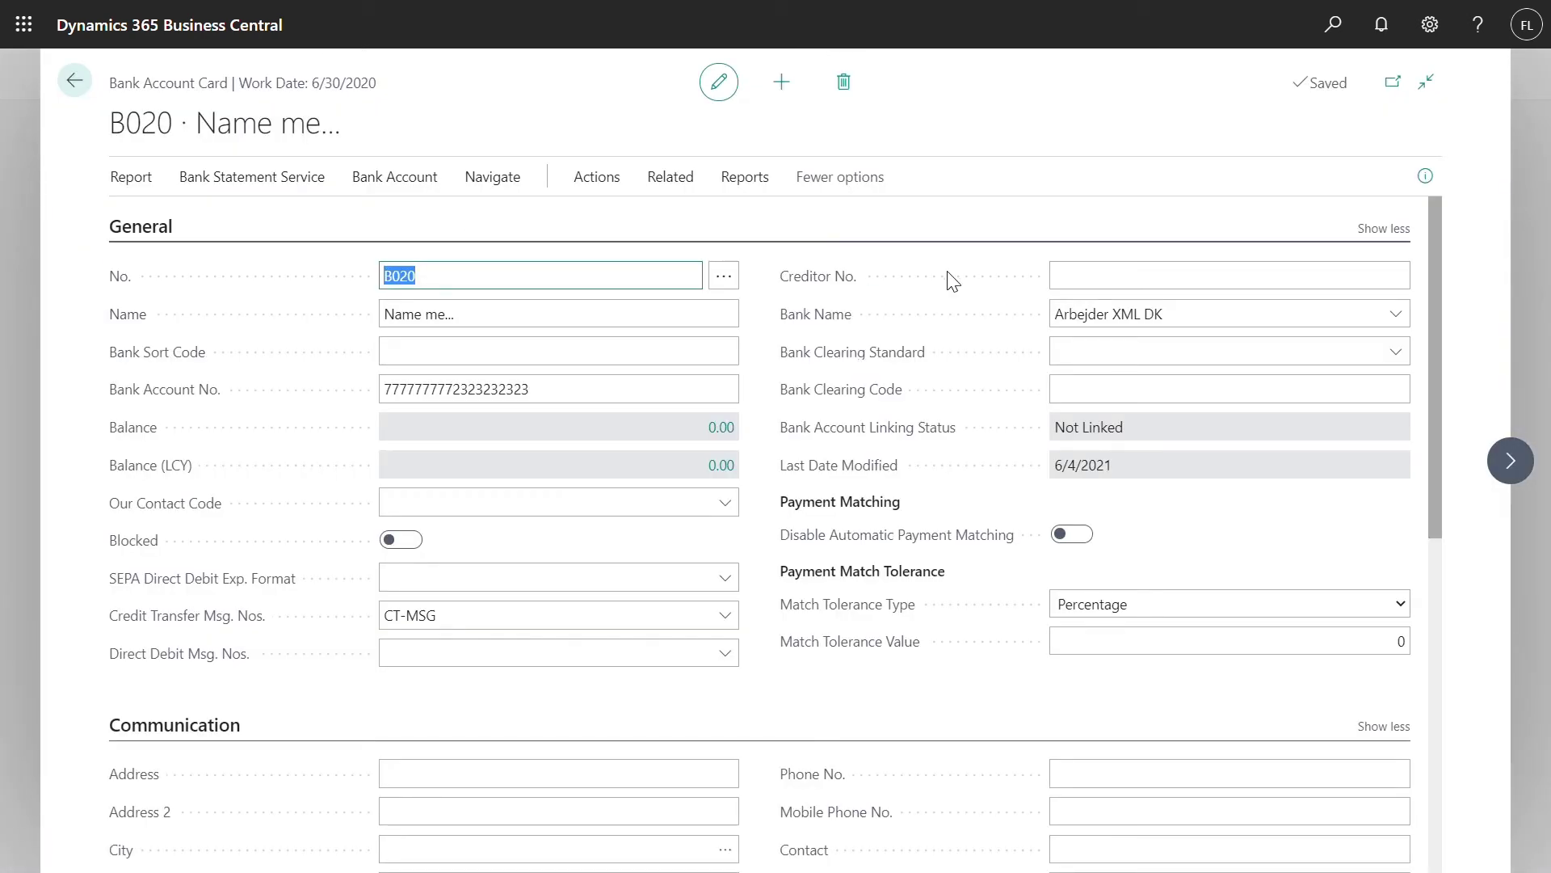
click(1035, 329)
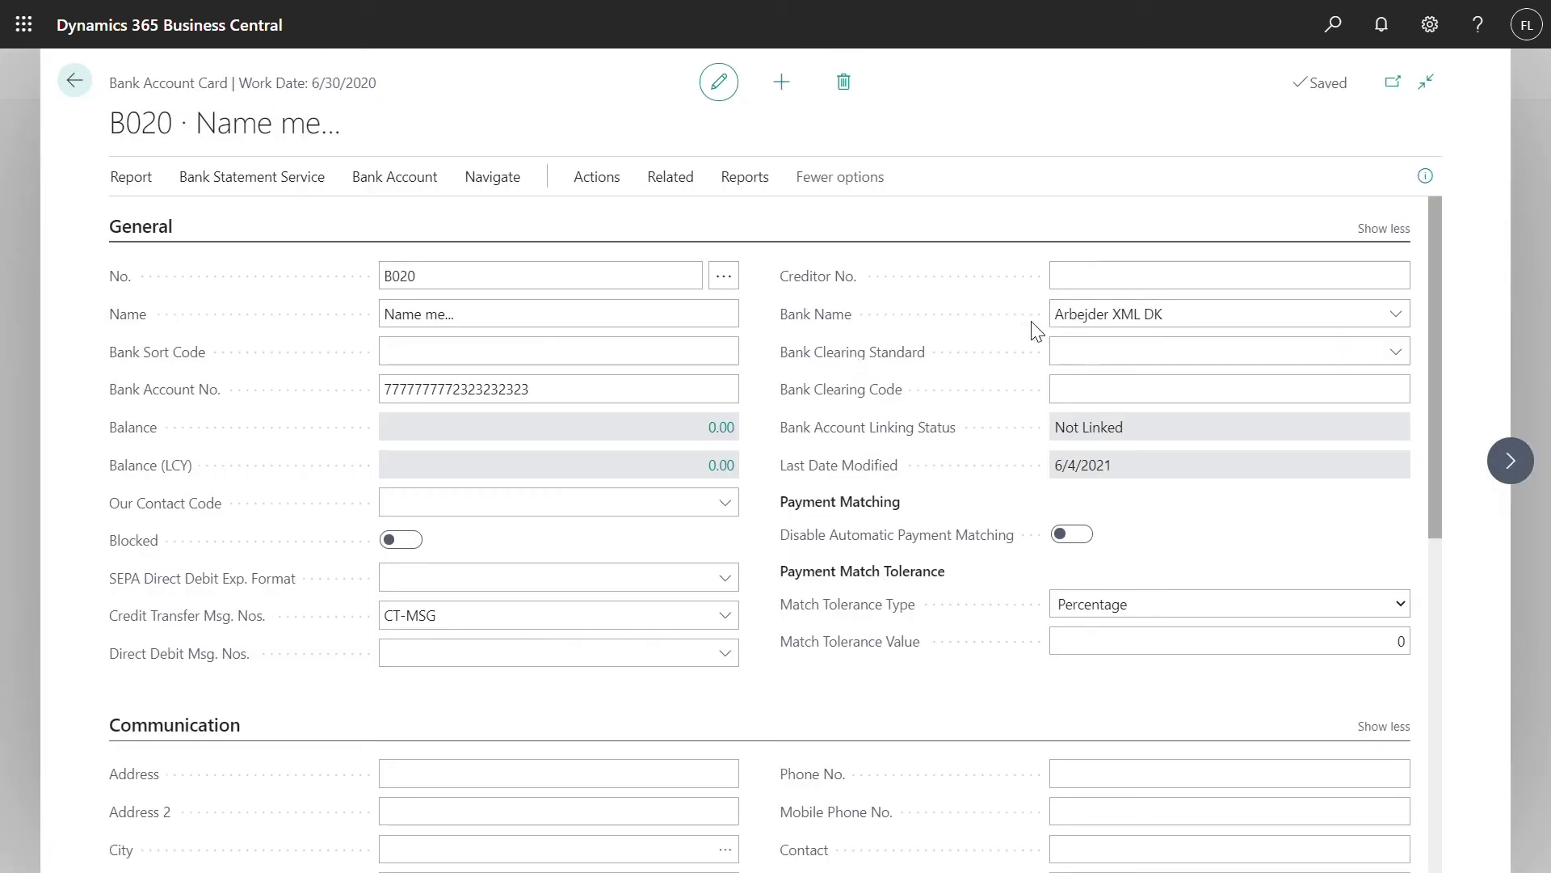
scroll(991, 332, down, 8)
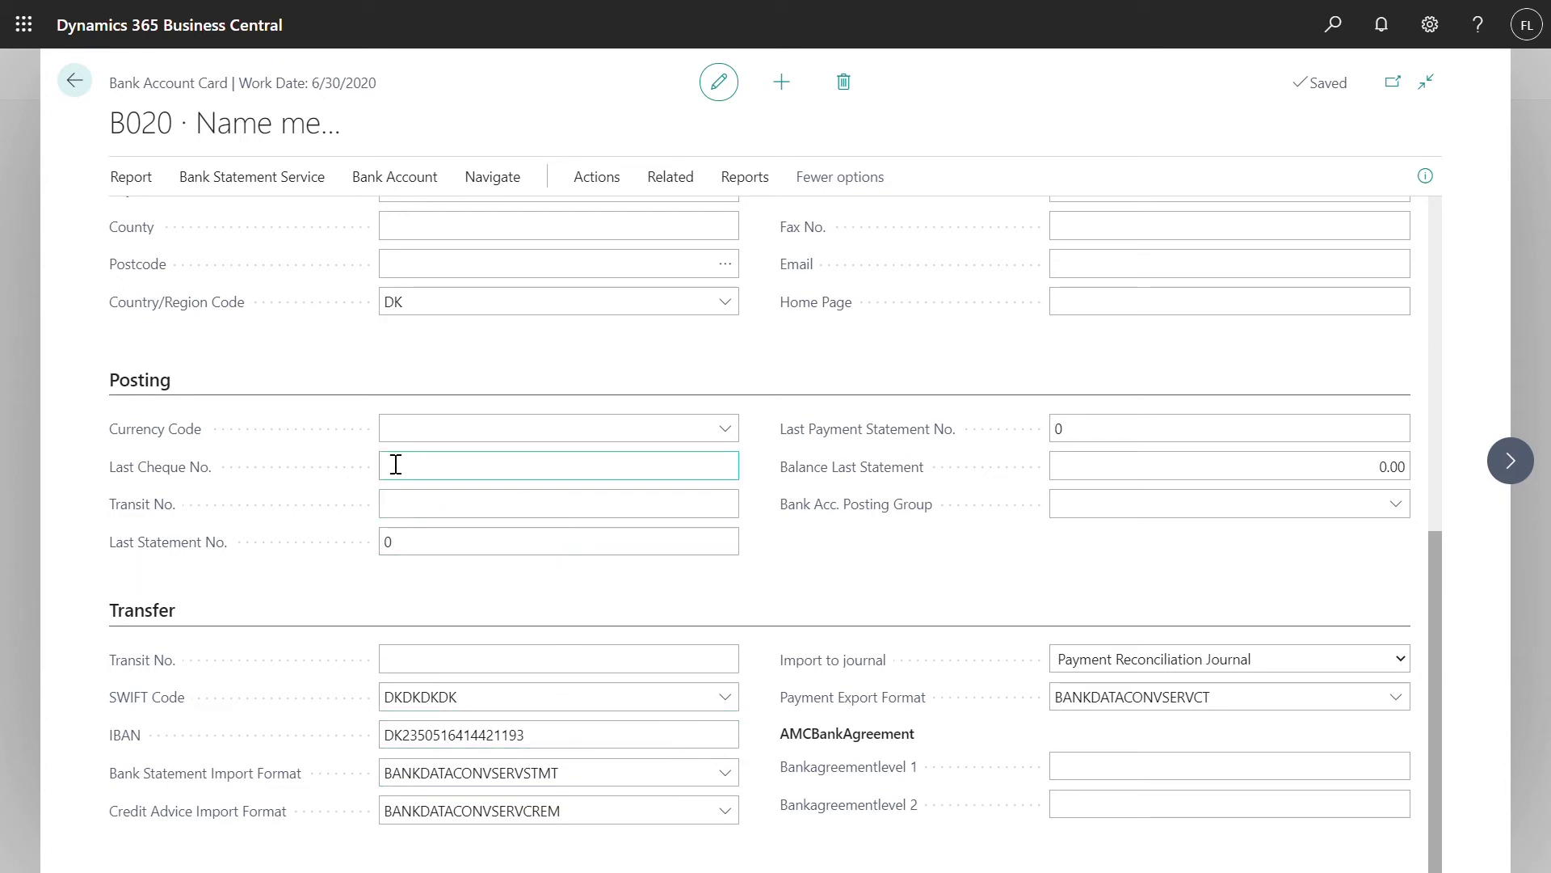
click(75, 82)
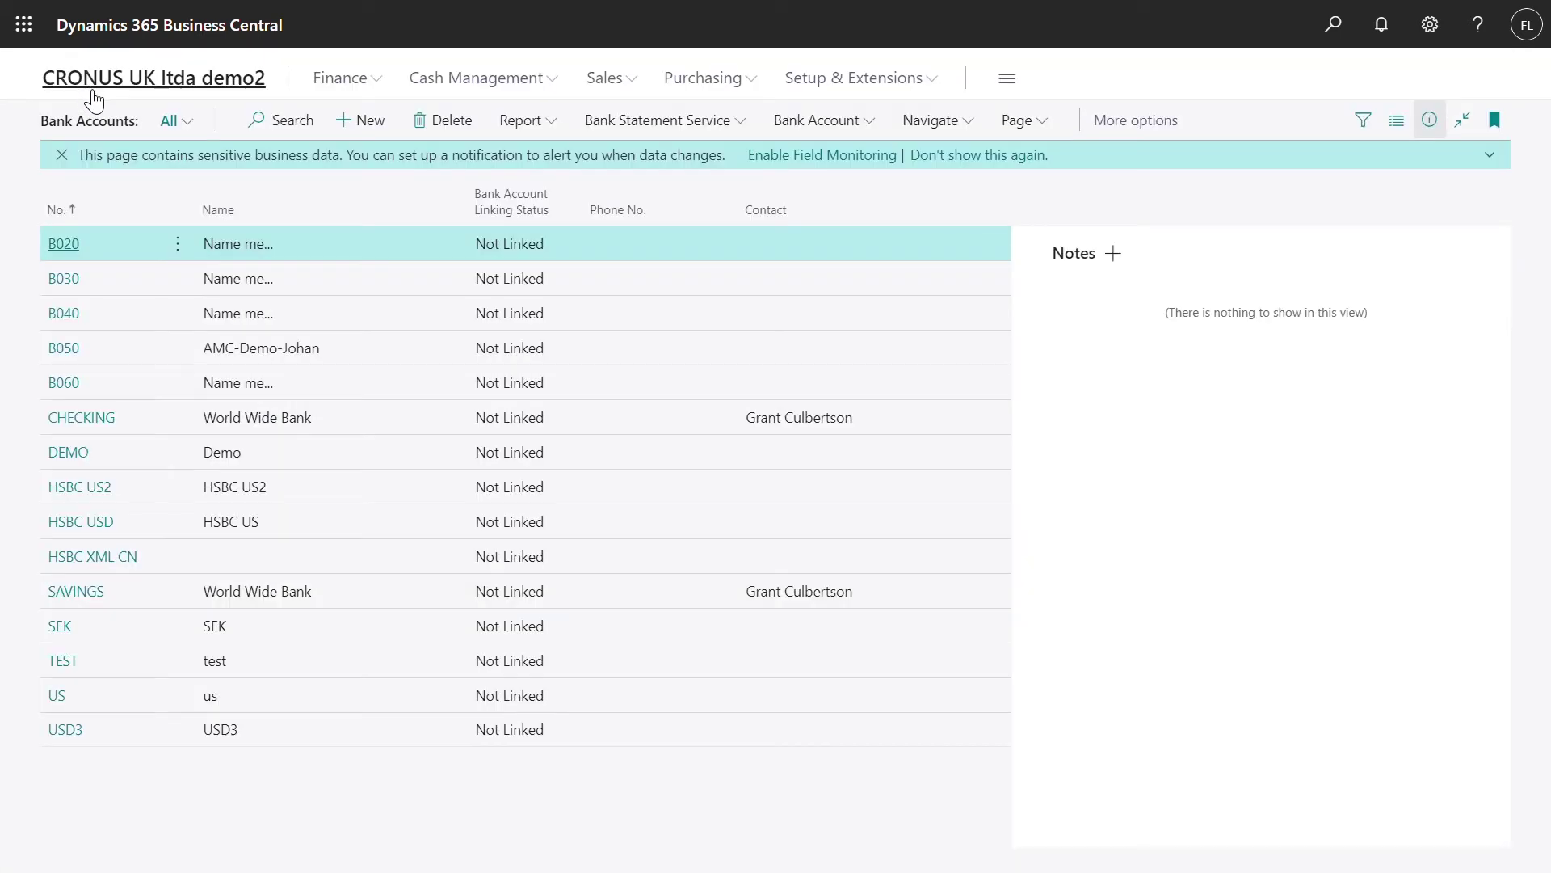
Link B020 to its online bank account via AMC Banking and go to the company home page
click(627, 123)
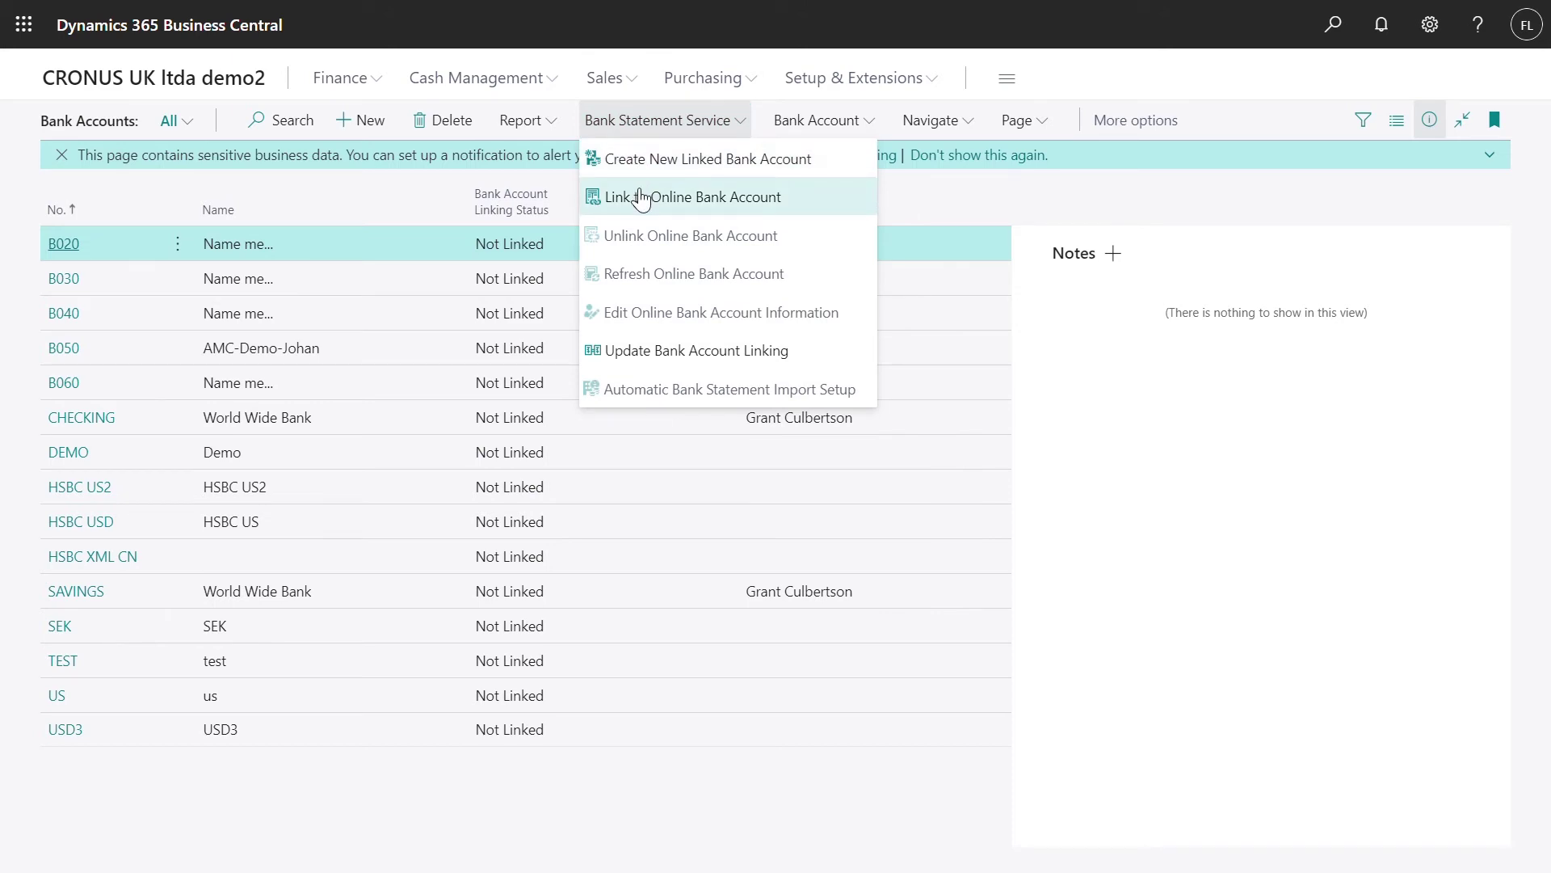
click(640, 198)
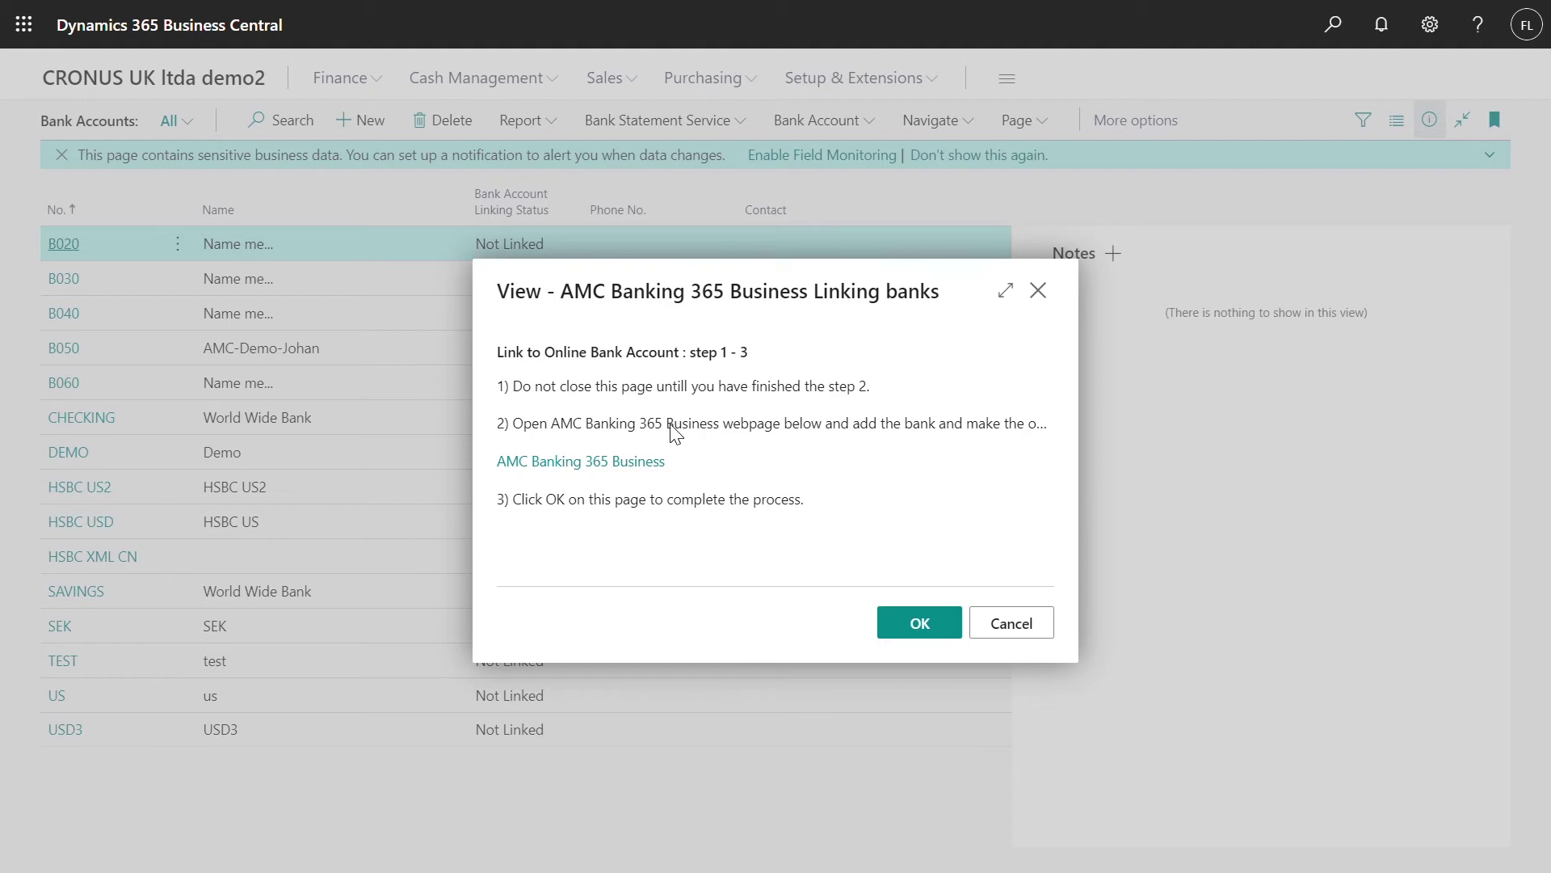
click(910, 629)
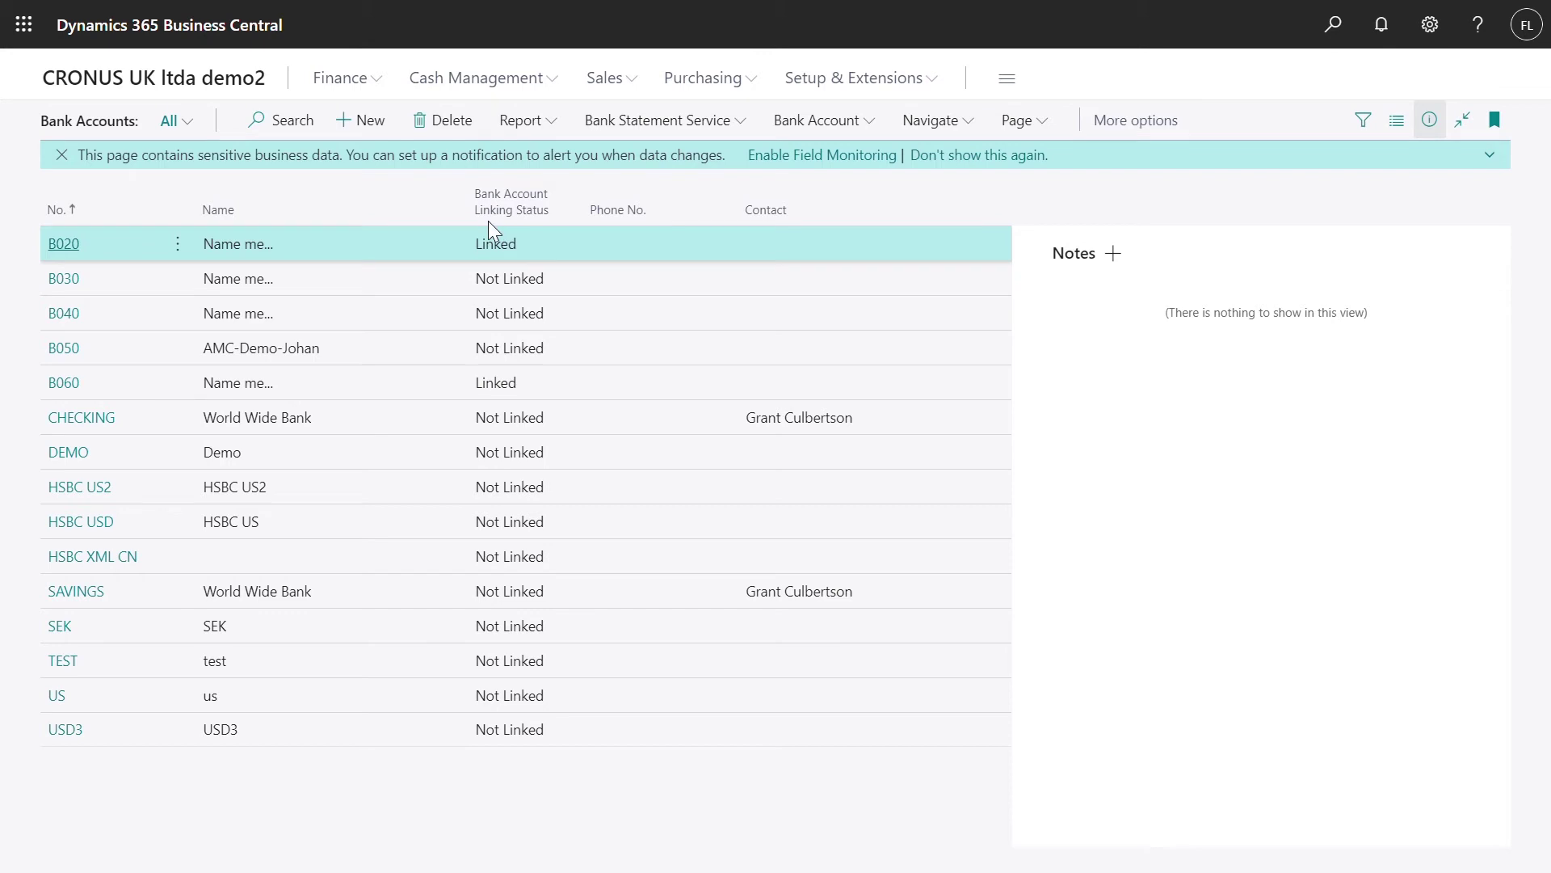
click(219, 89)
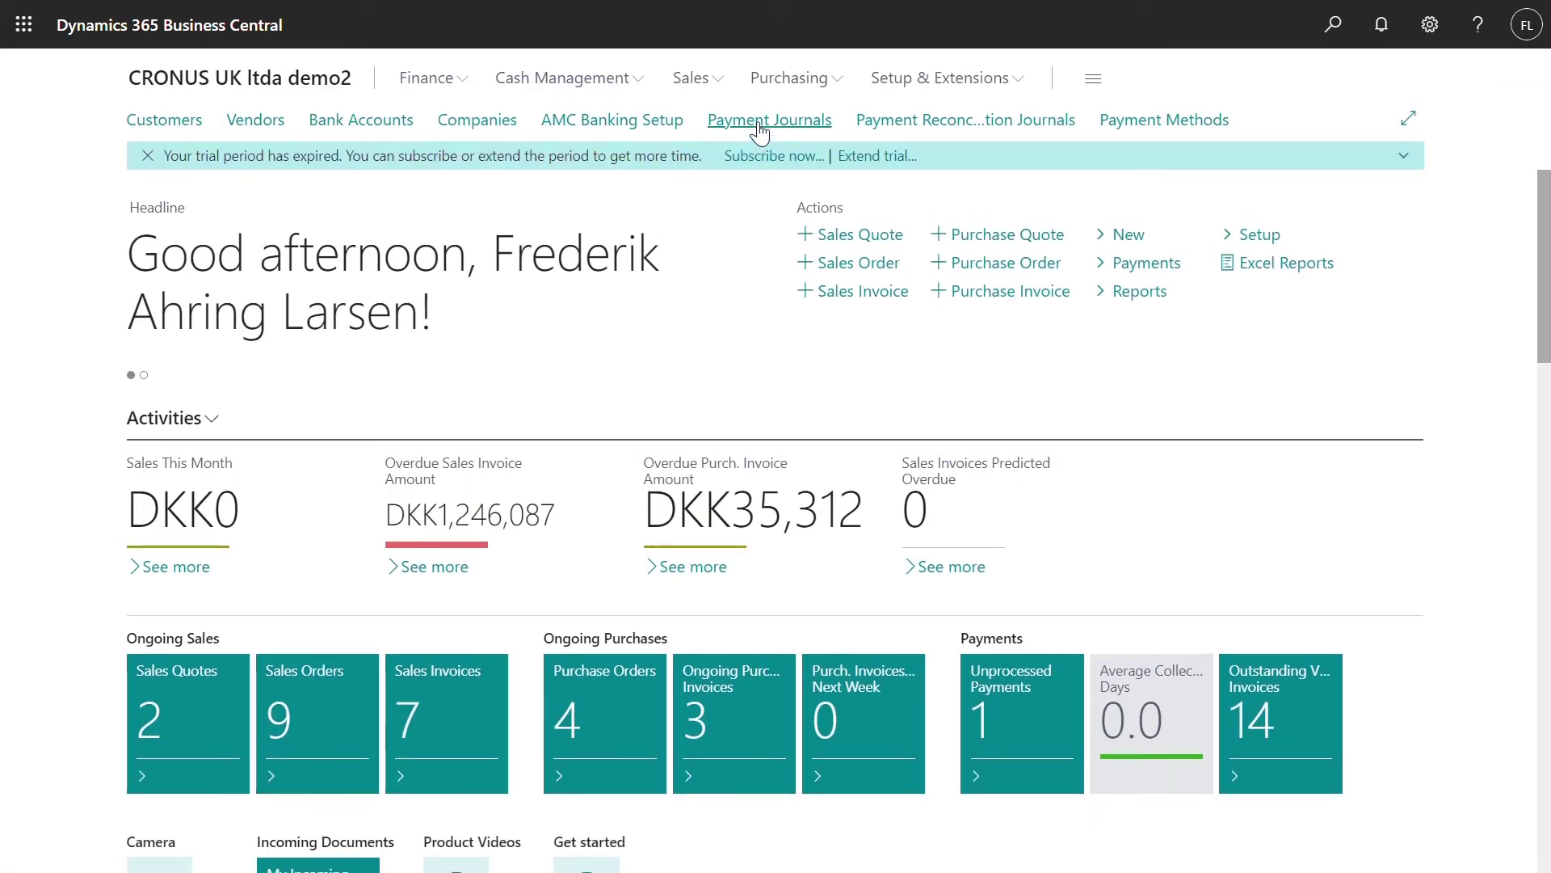
Export the SEK payment journal line to the bank again from Payment Journals
click(759, 125)
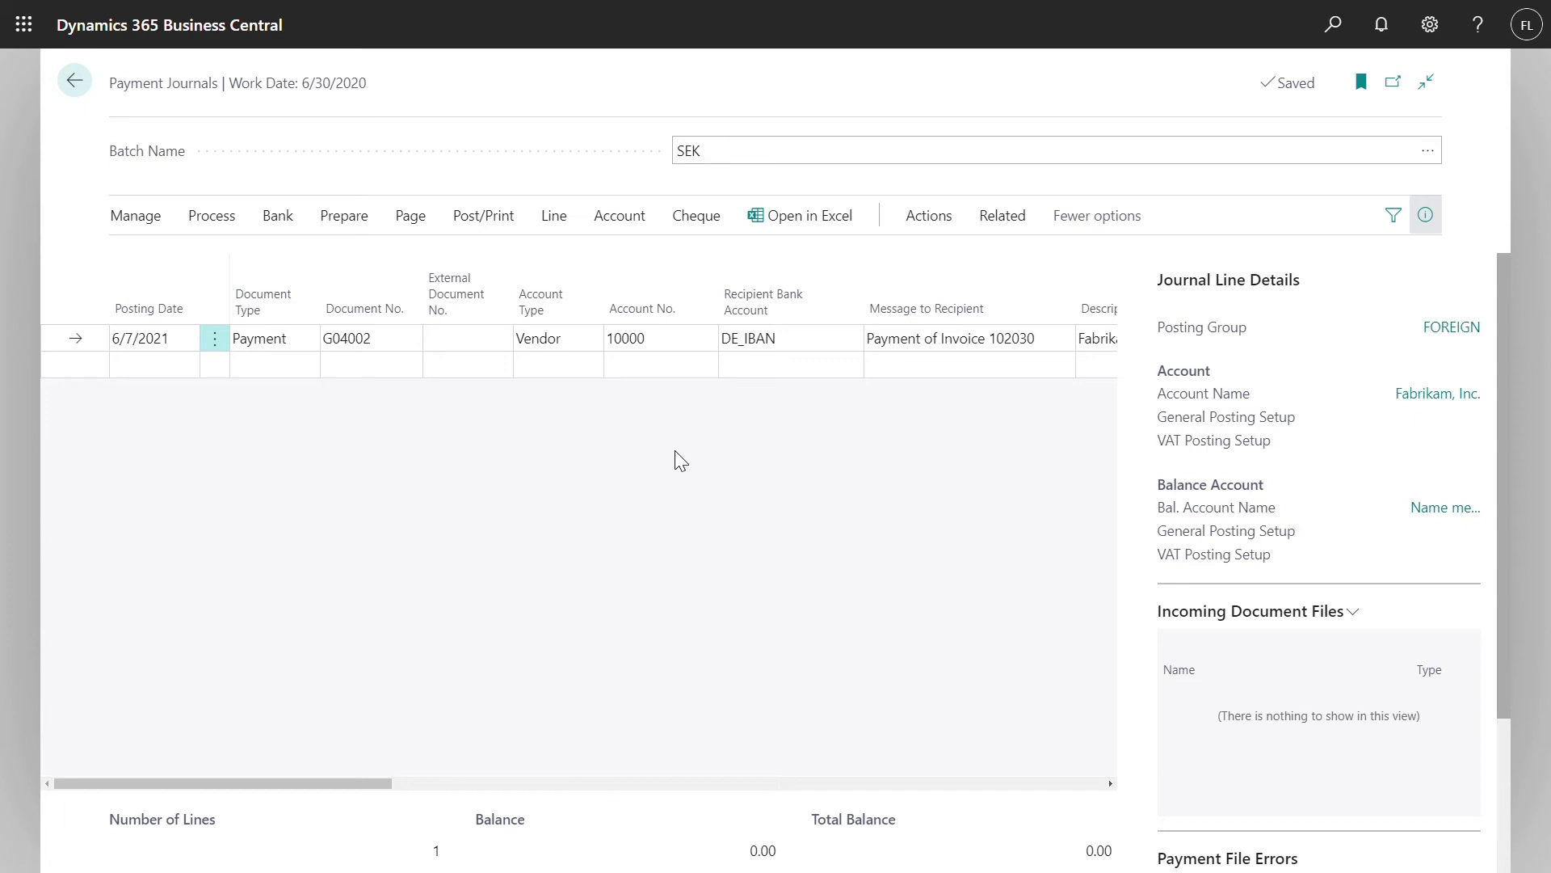
click(279, 217)
click(178, 255)
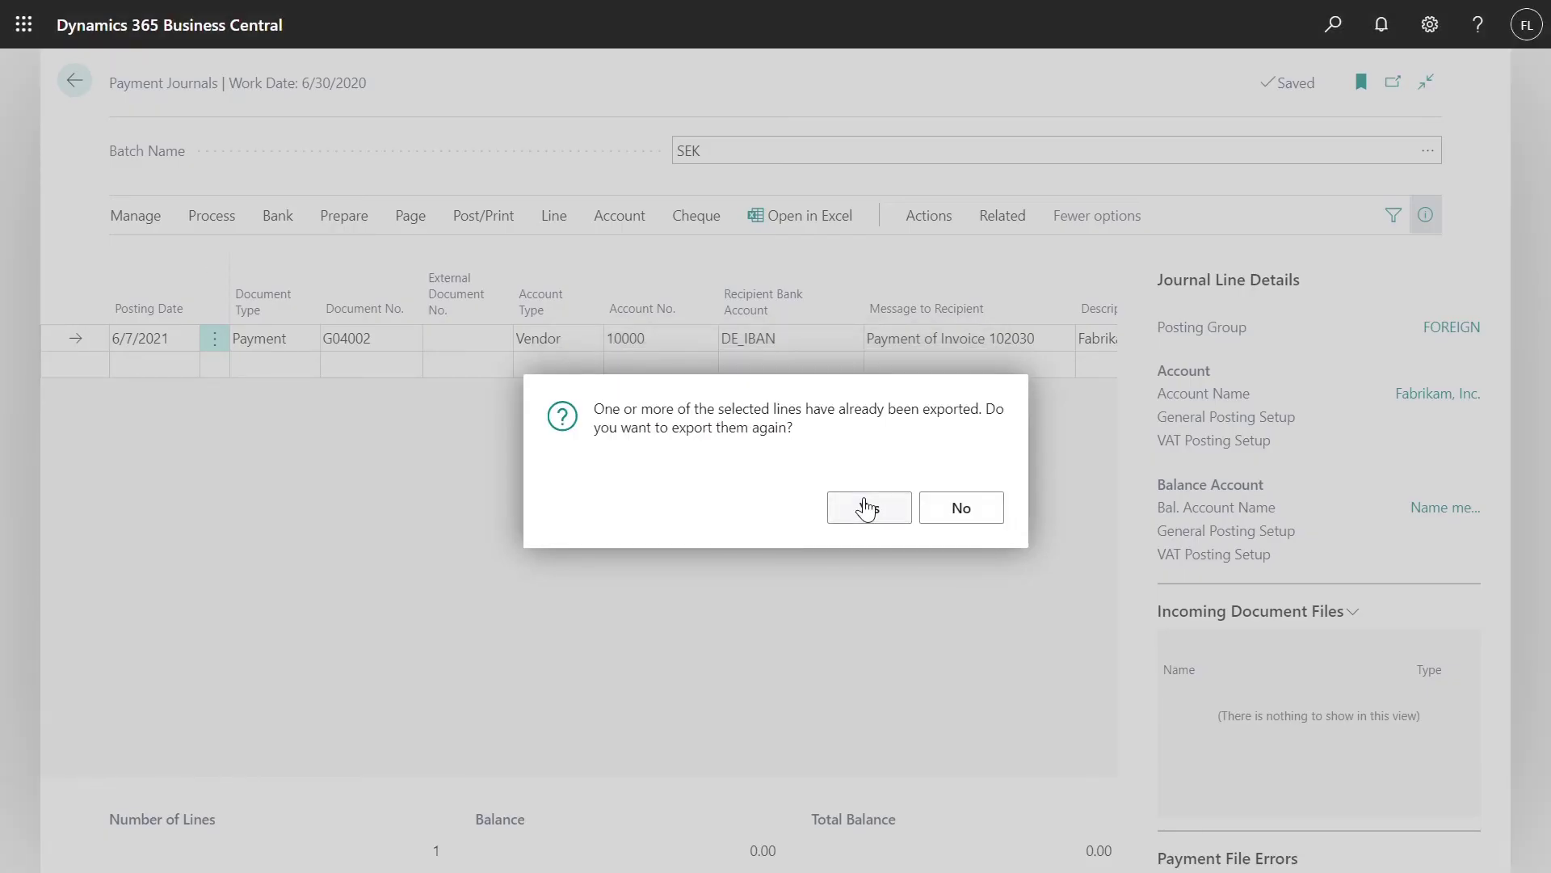
click(866, 508)
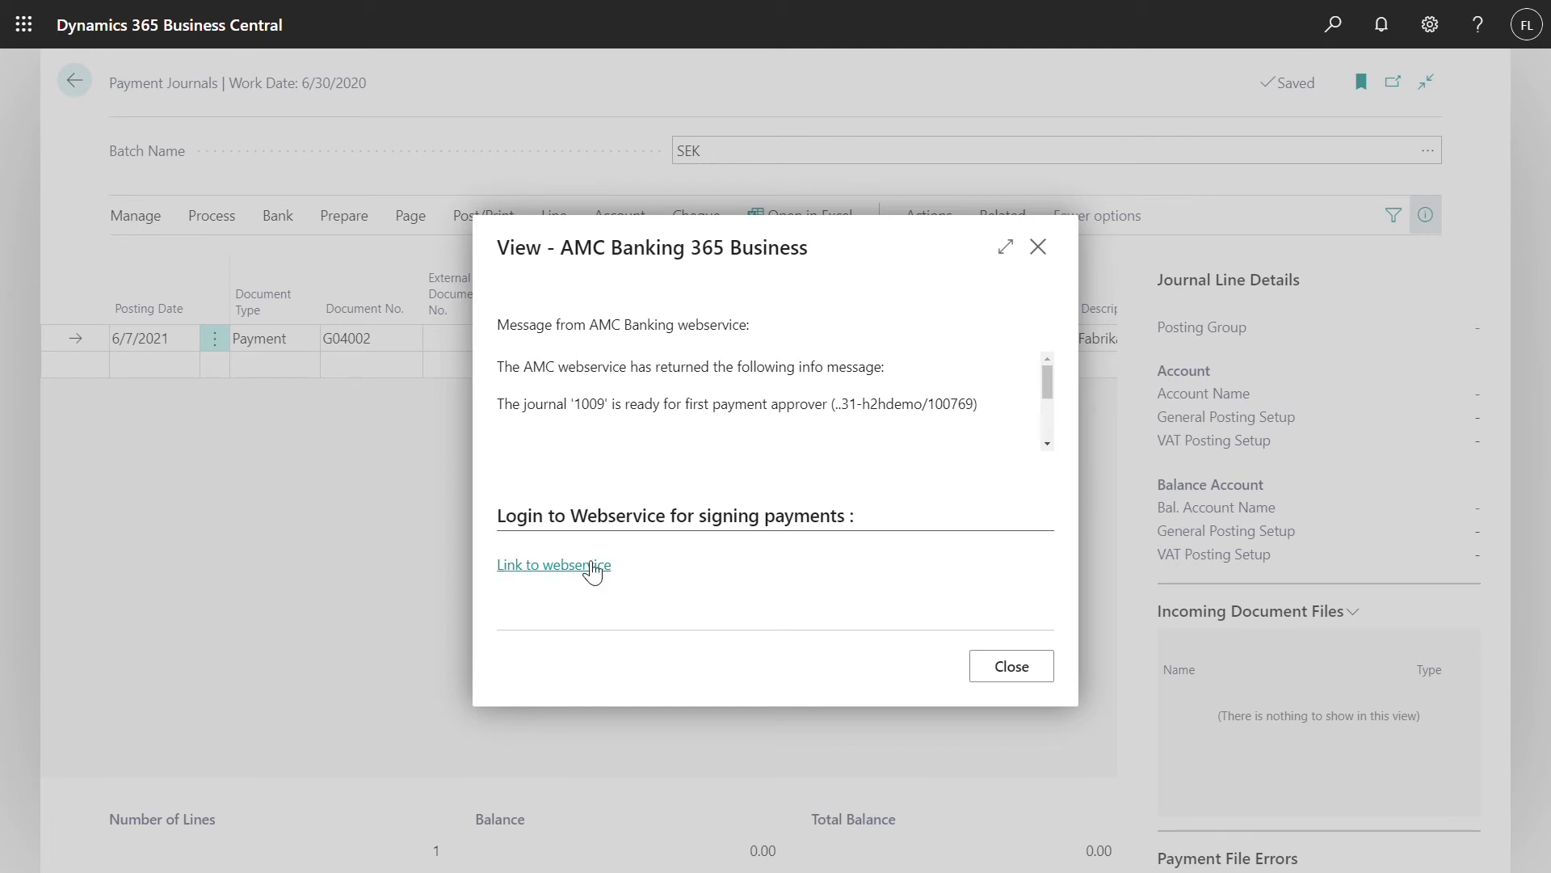
Follow 'Link to webservice' in the AMC Banking 365 Business dialog to reach XTendLink
click(591, 567)
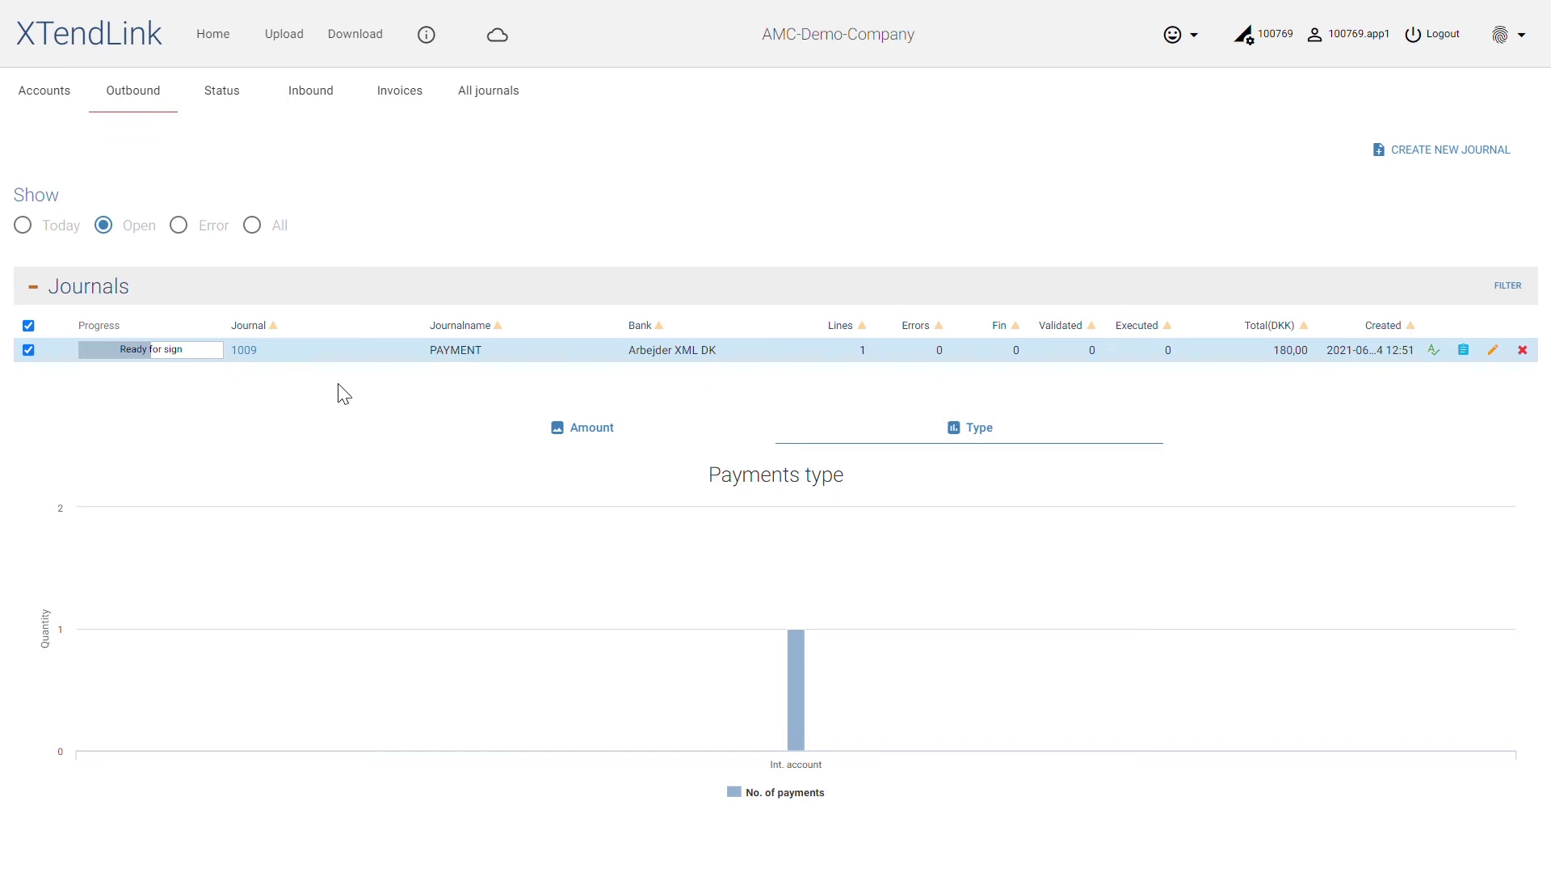
Sign journal 1009 as Approver 1 with the password, making it Signed1, and view its info
click(255, 353)
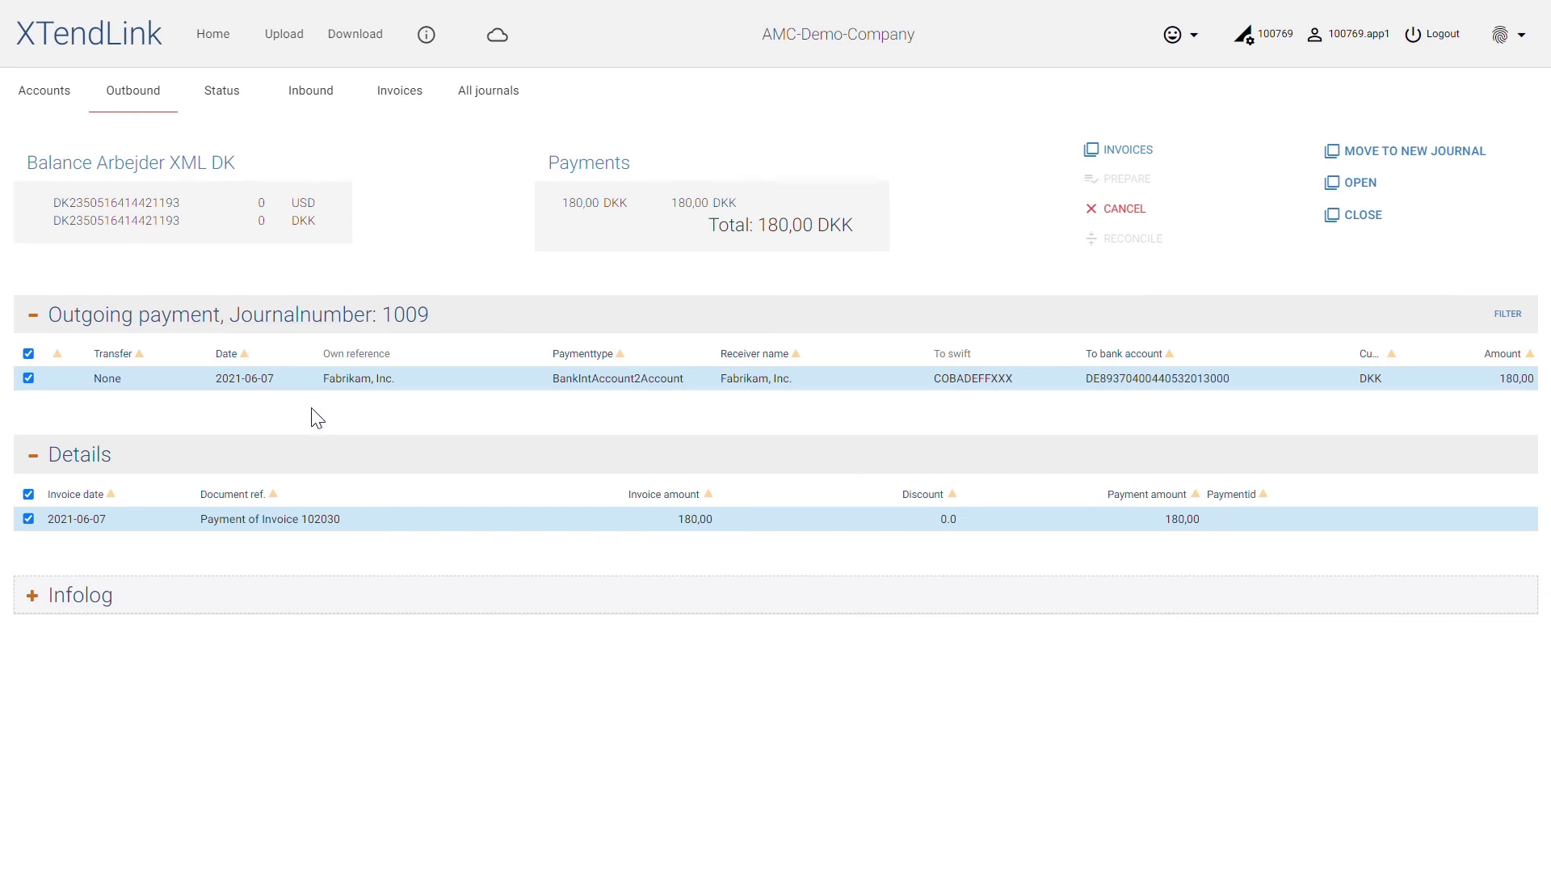
click(137, 108)
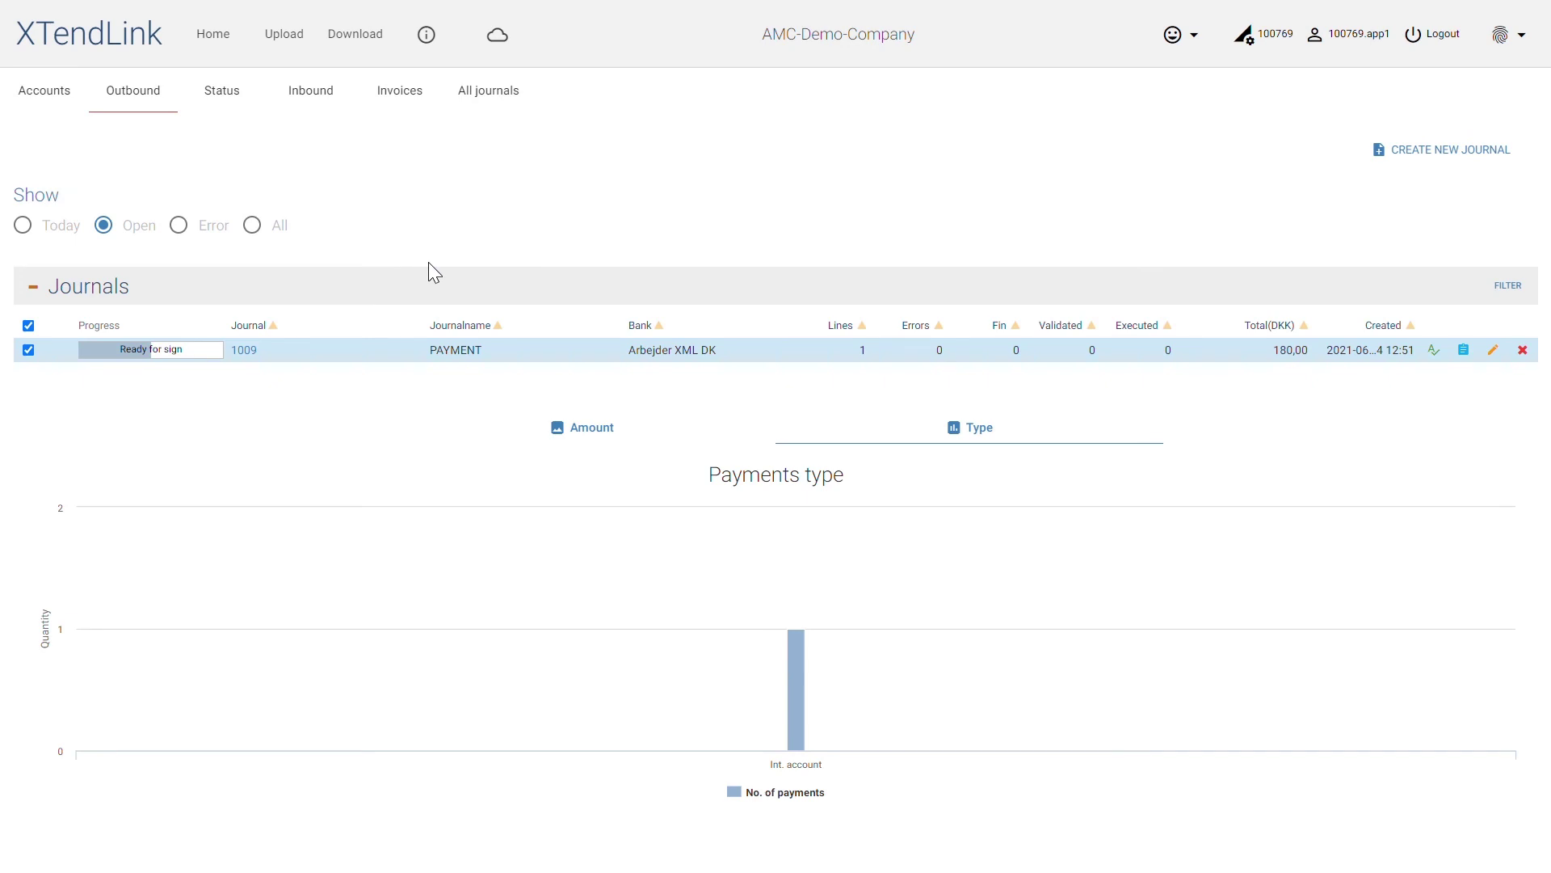
click(1435, 350)
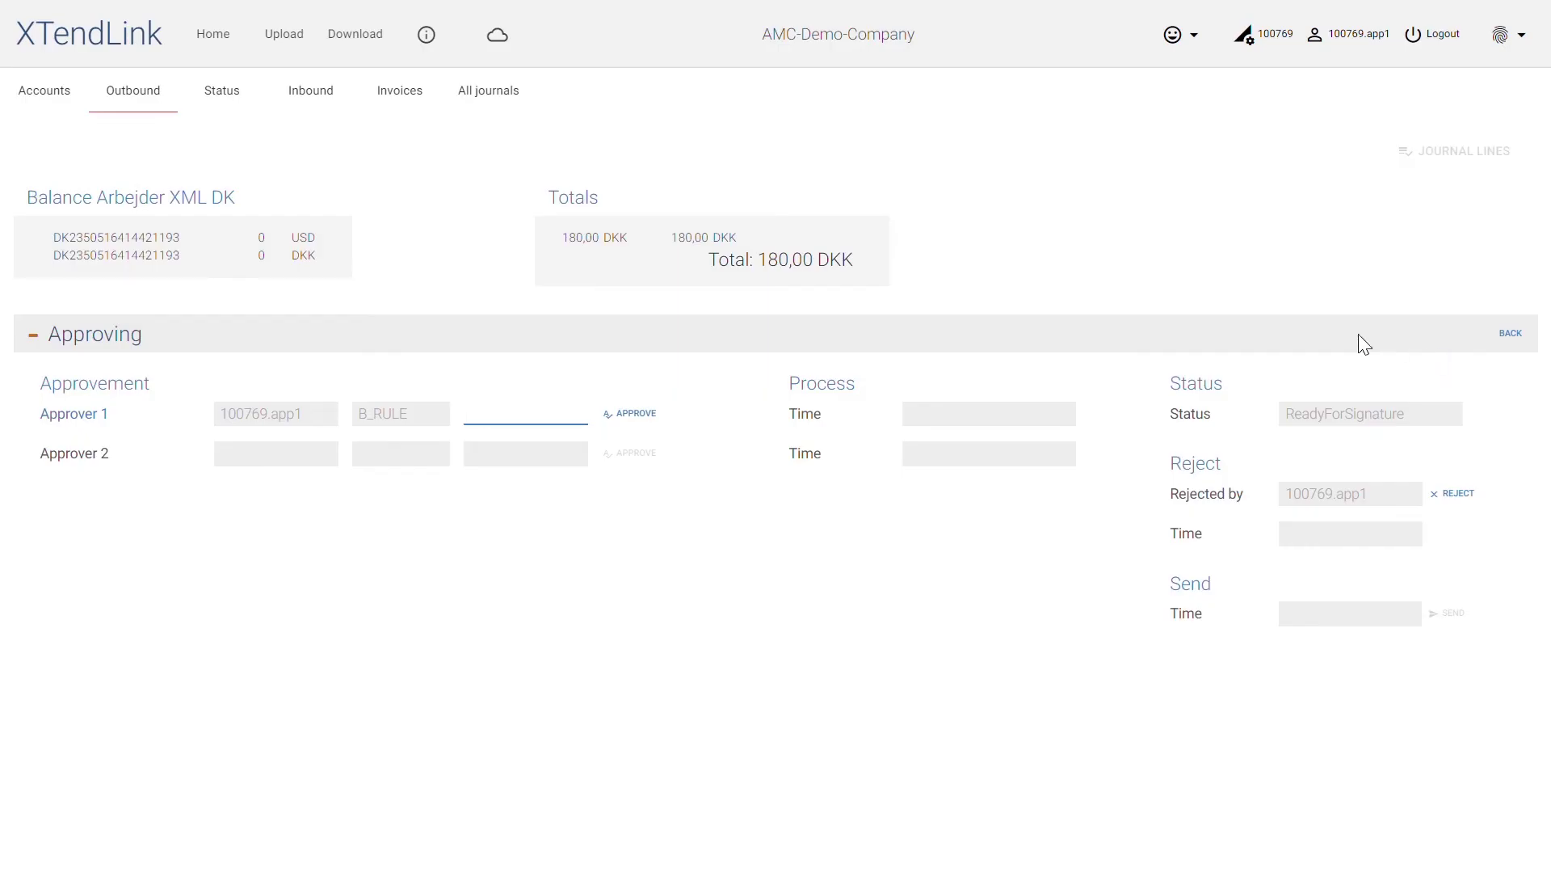
text(•••••••••)
click(628, 414)
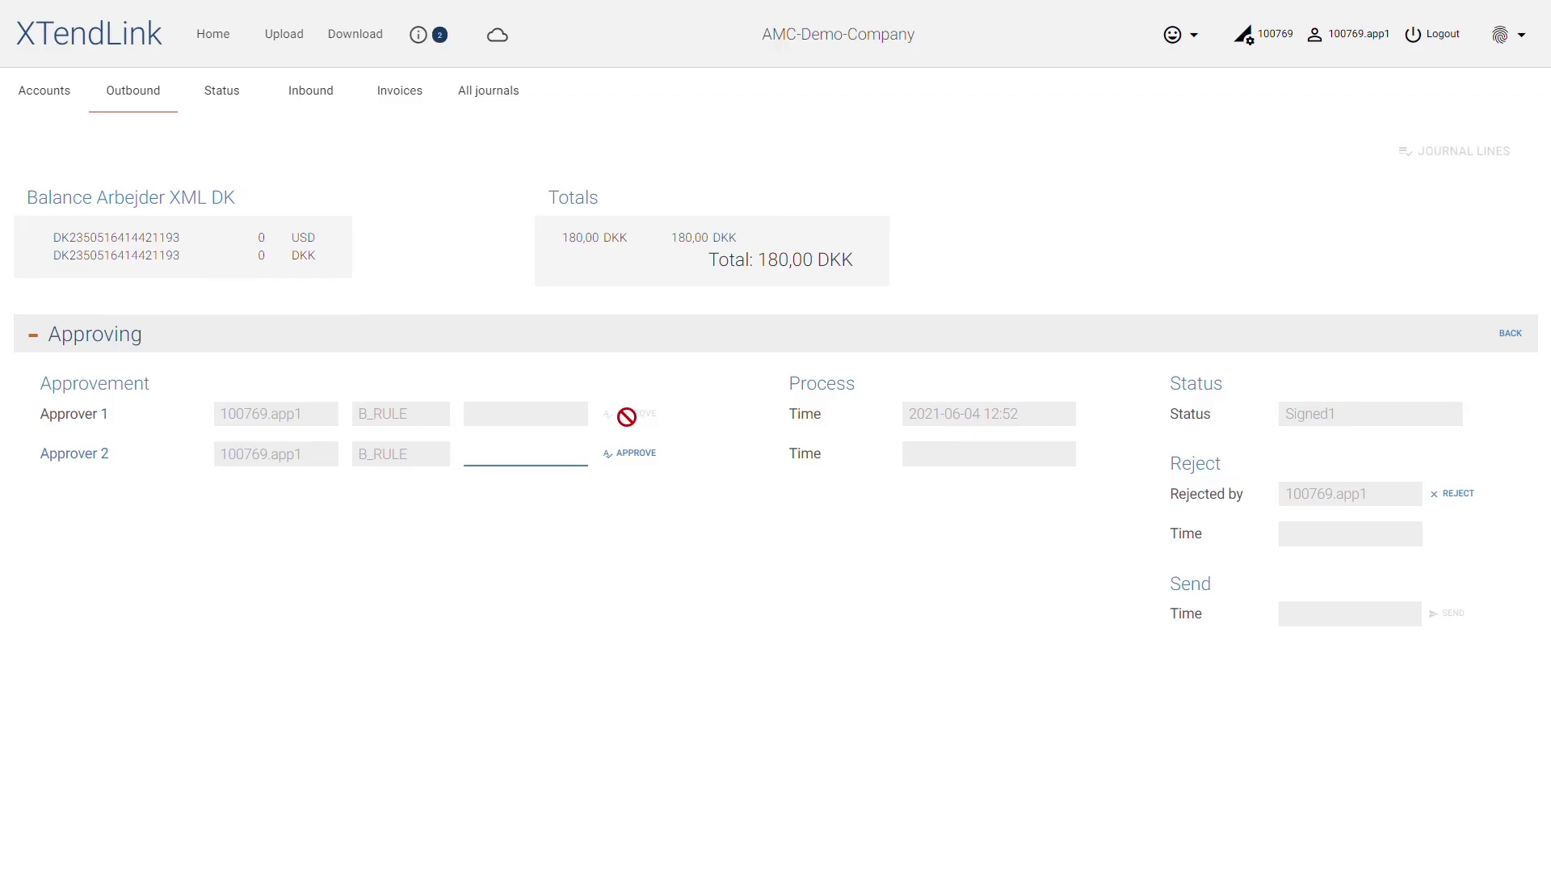
click(457, 37)
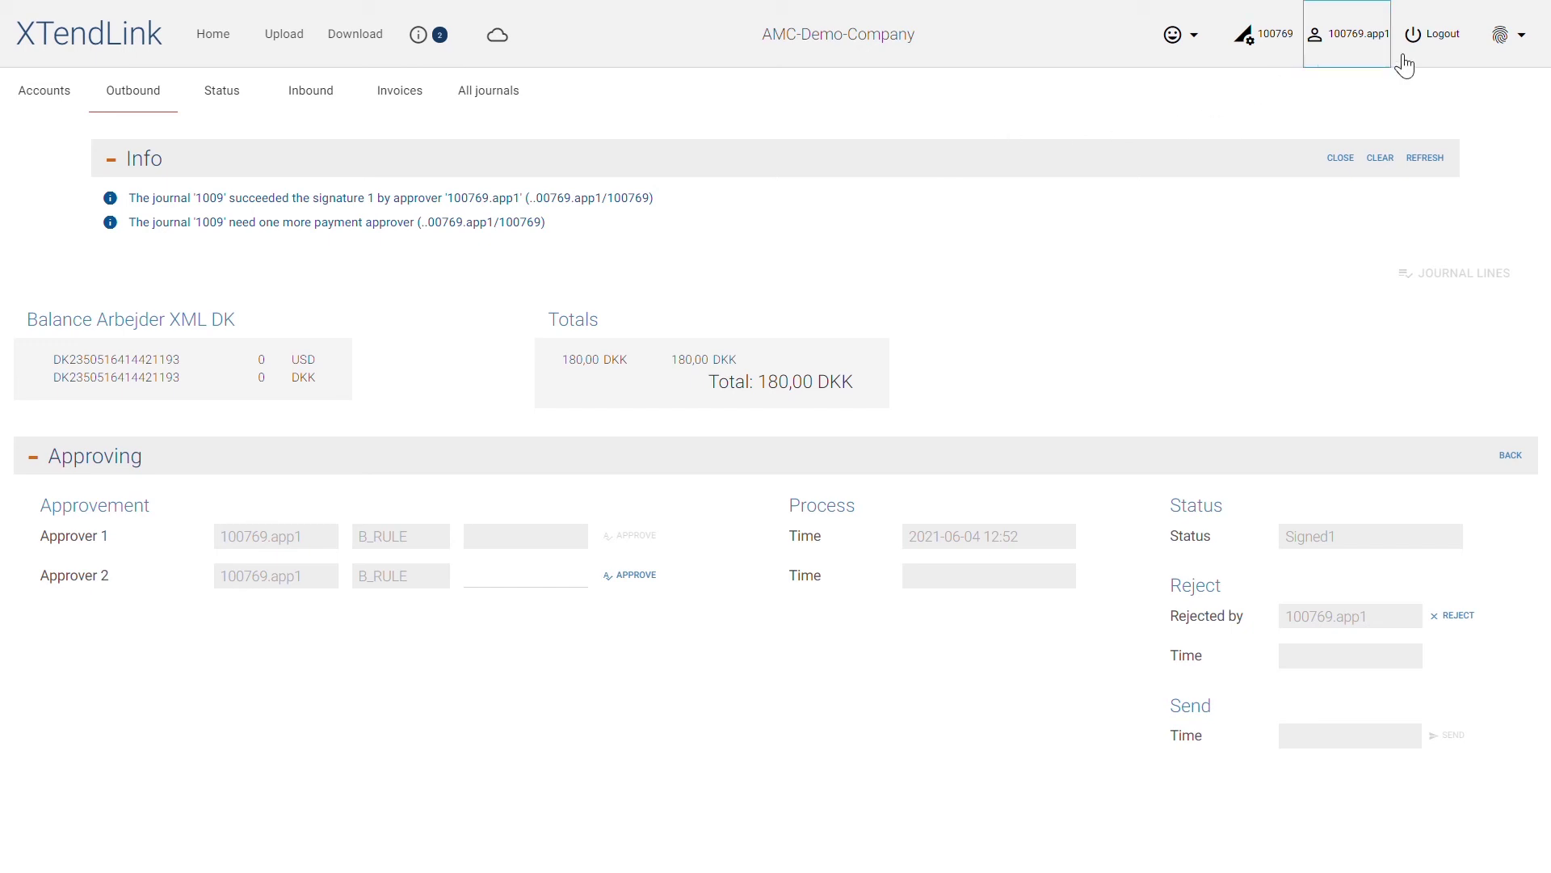
Log out and sign back into XTendLink with the second approver's login and password
click(1443, 58)
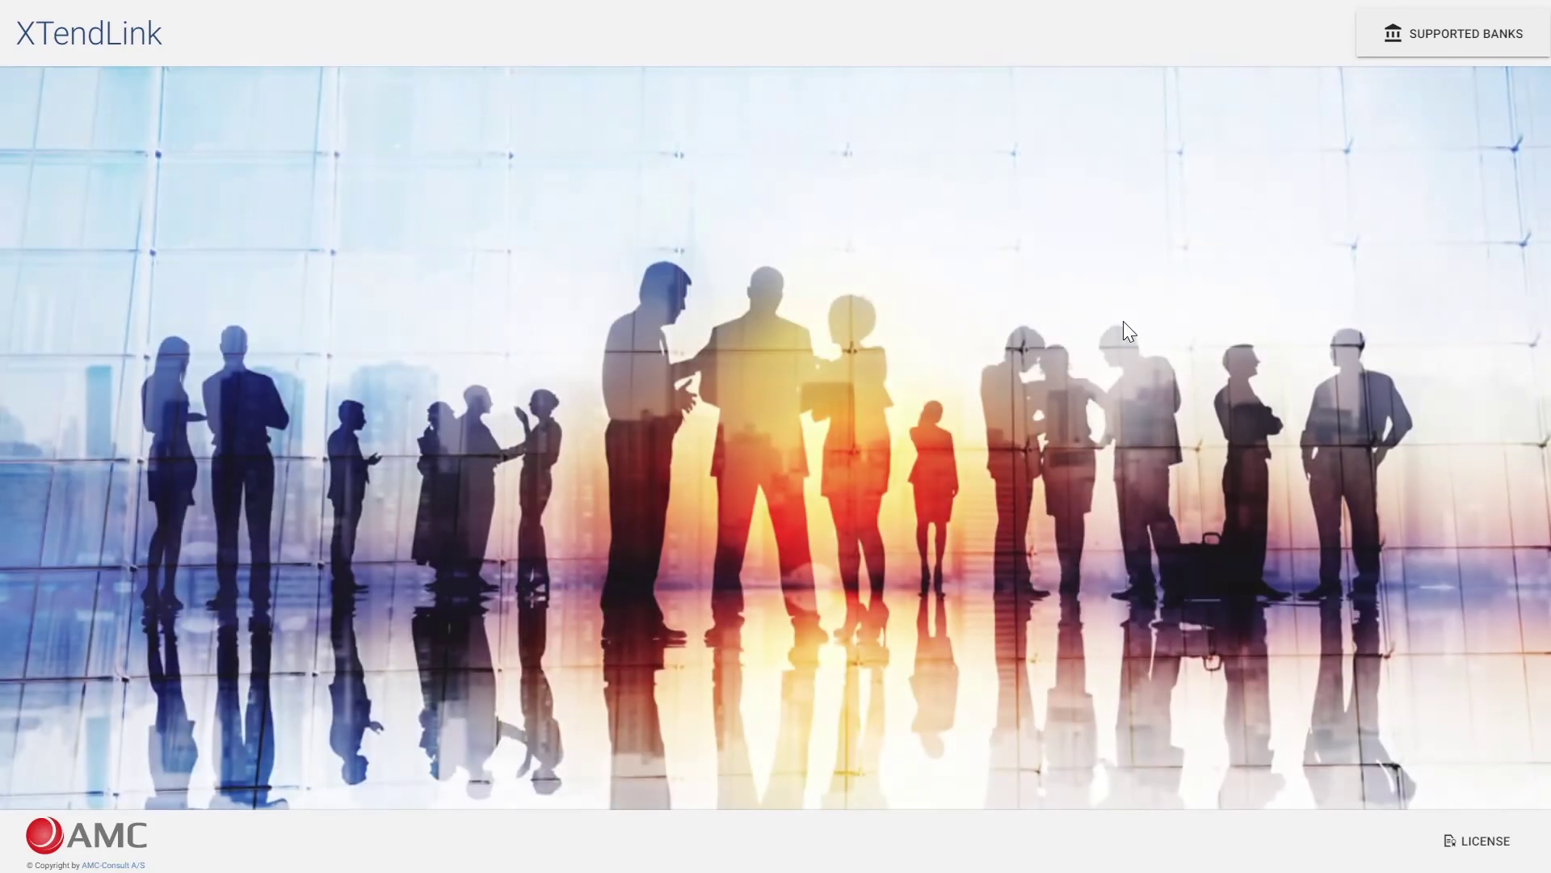
text(1)
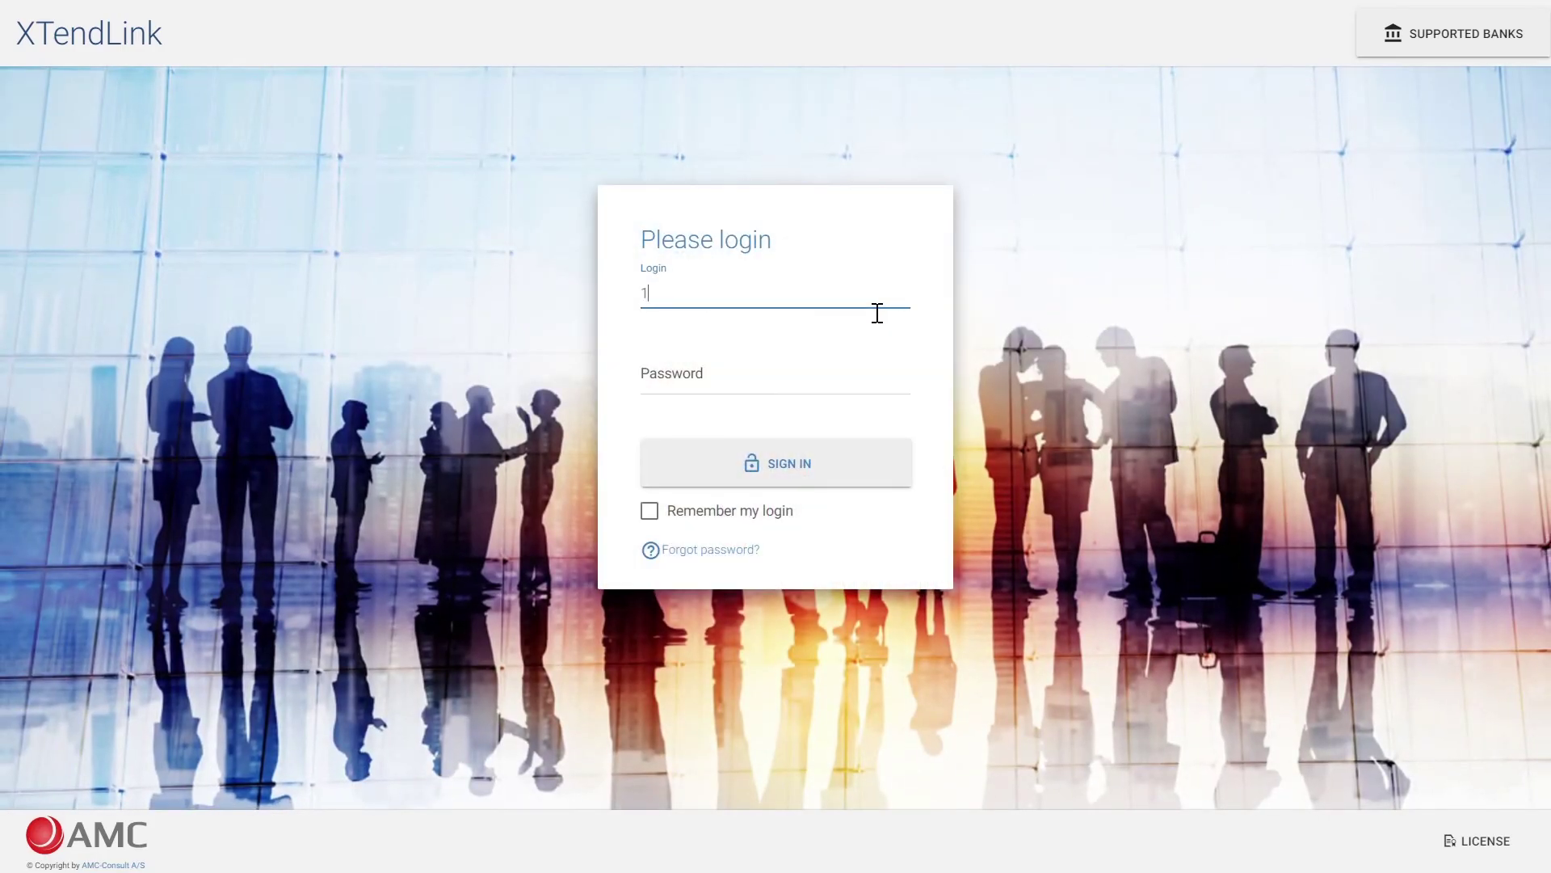
text(00769.app2)
key(Tab)
text(••••••)
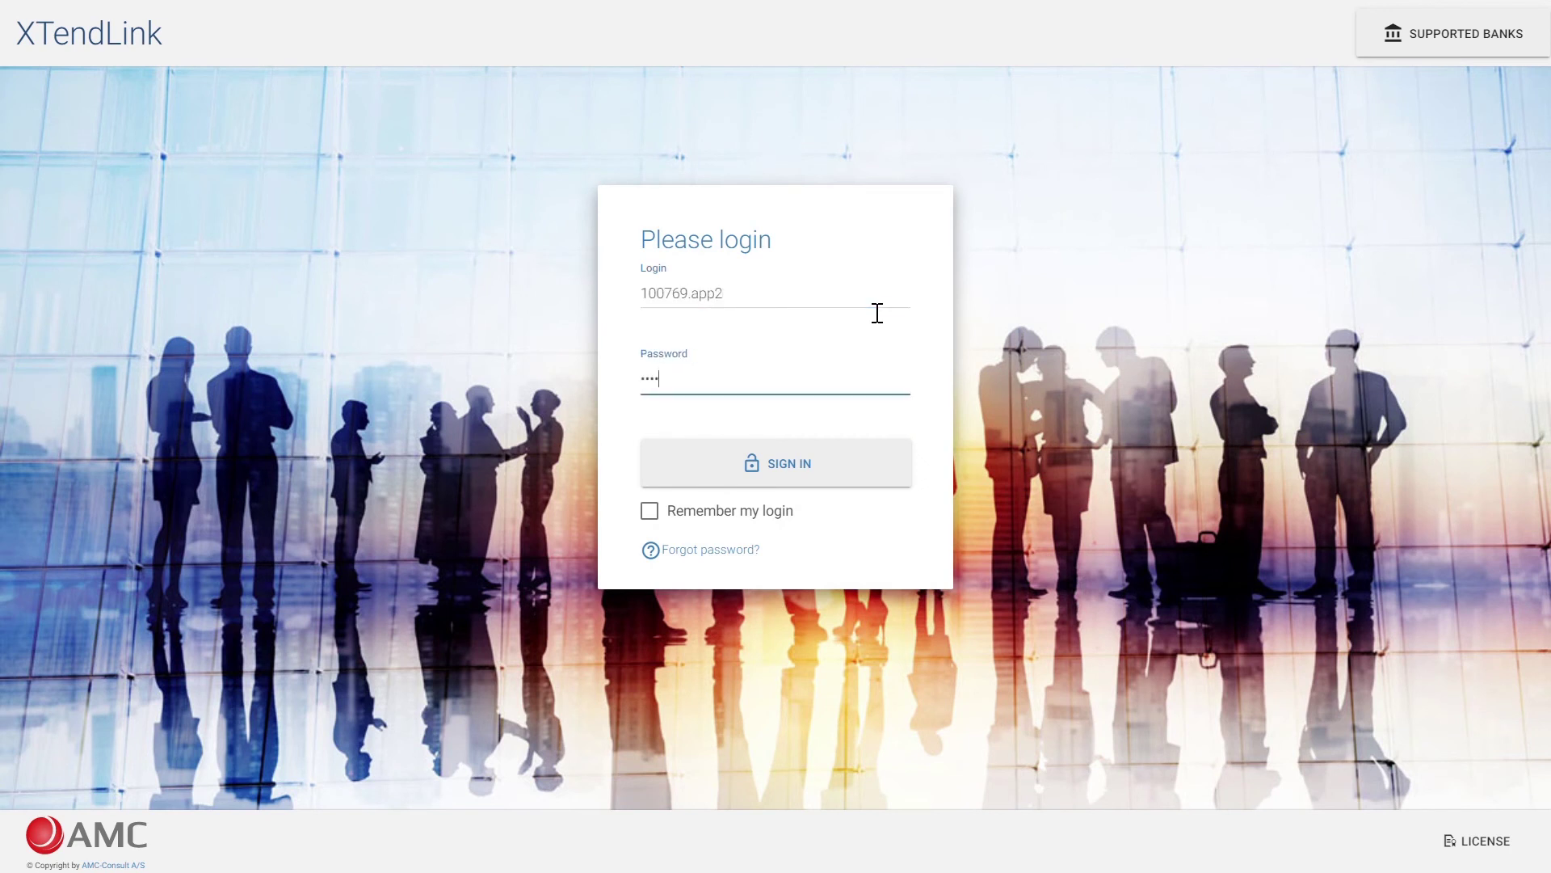
key(Return)
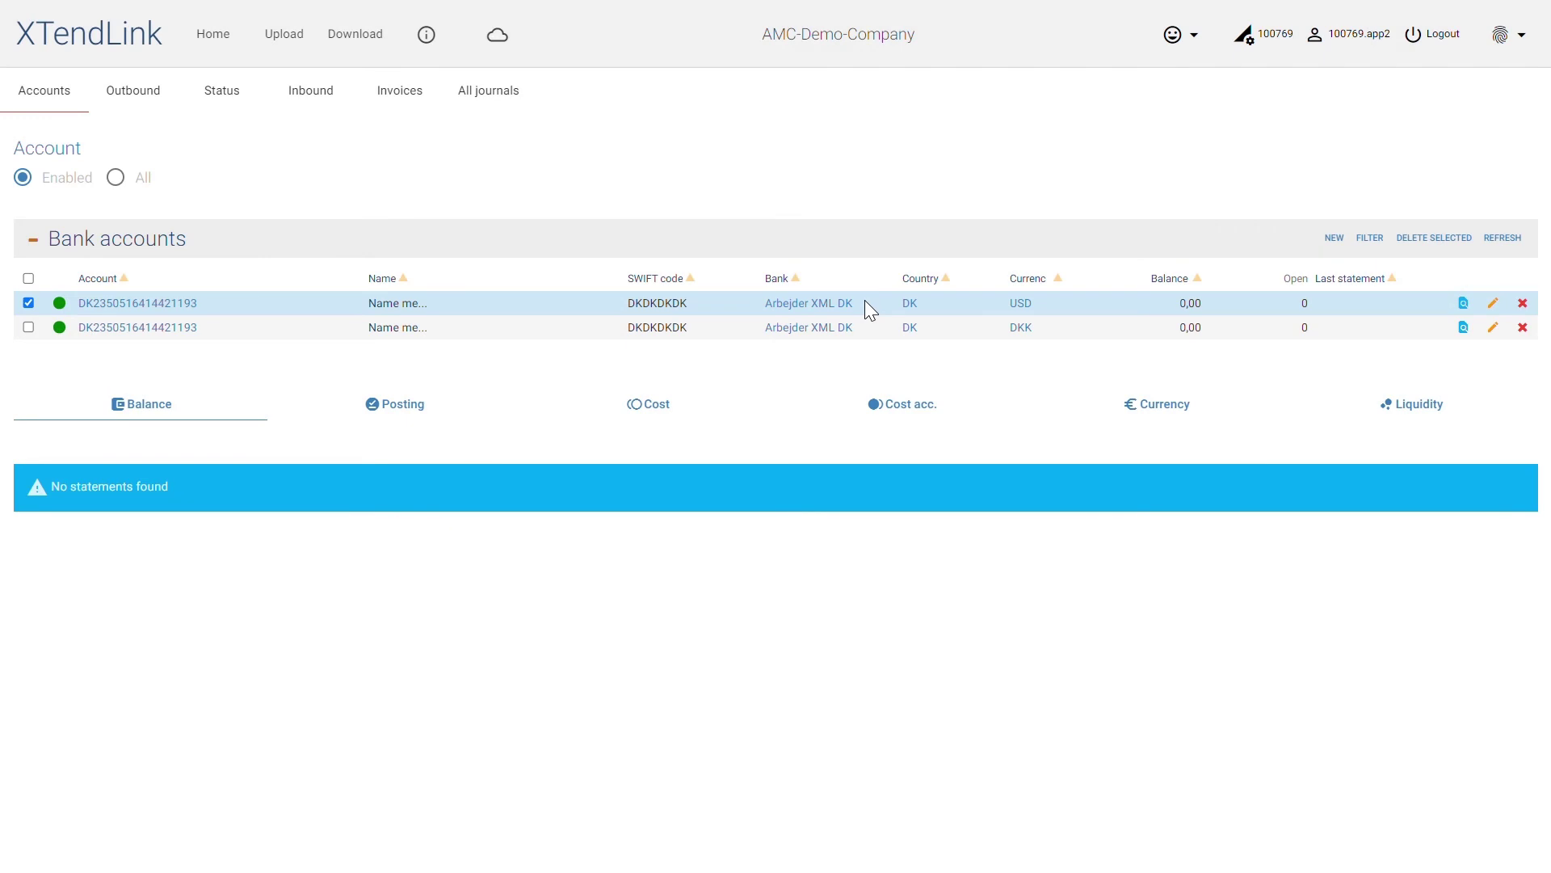
Approve the PAYMENT journal as Approver 2 with the password, making it ReadyForManualSend
click(168, 101)
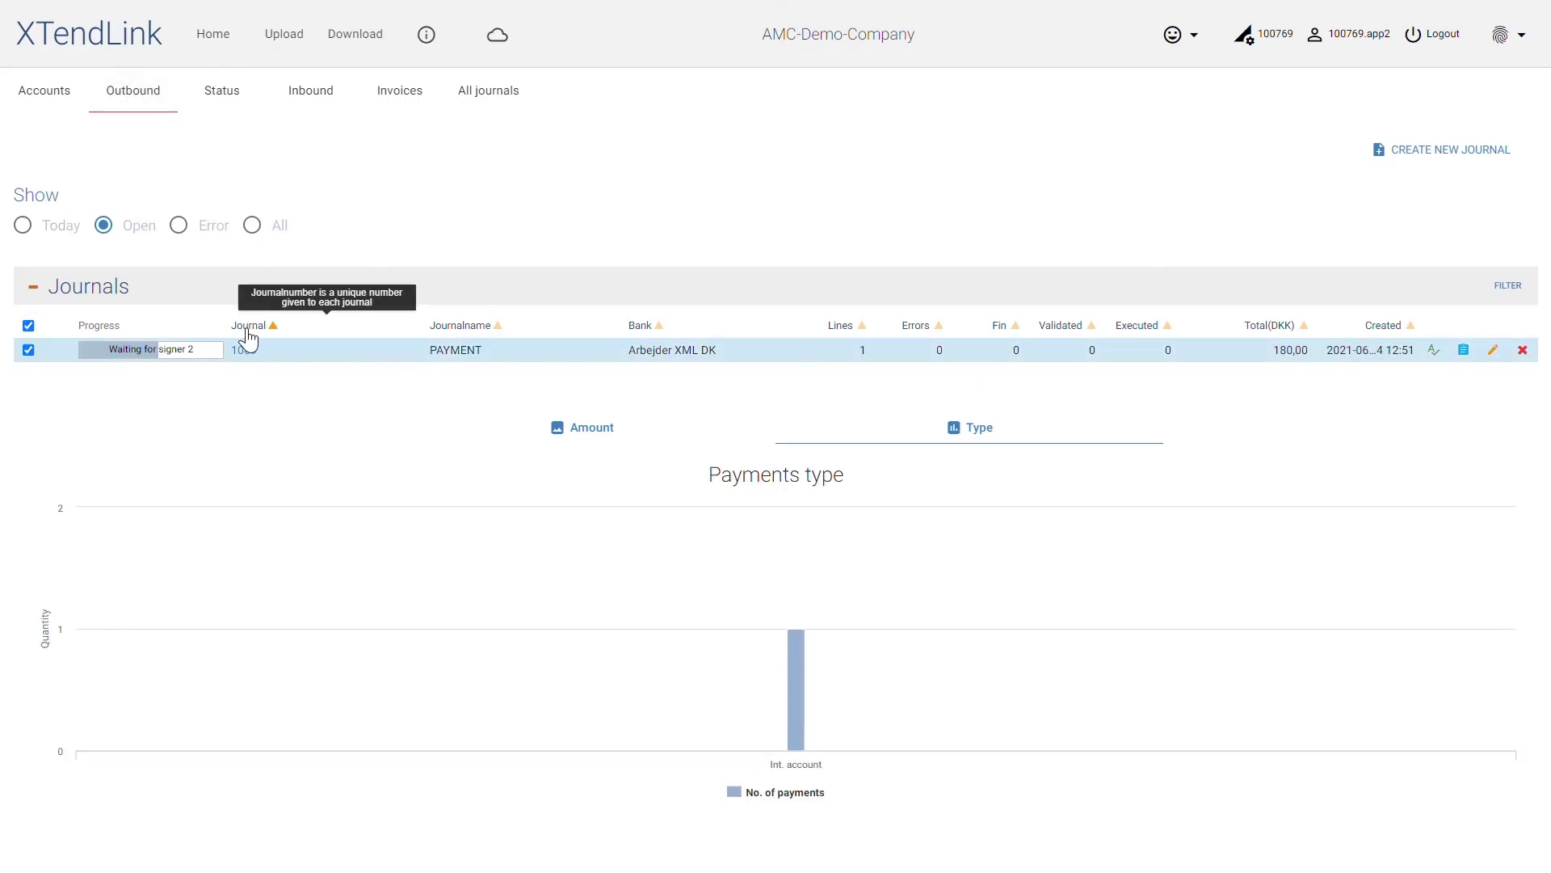
click(1435, 351)
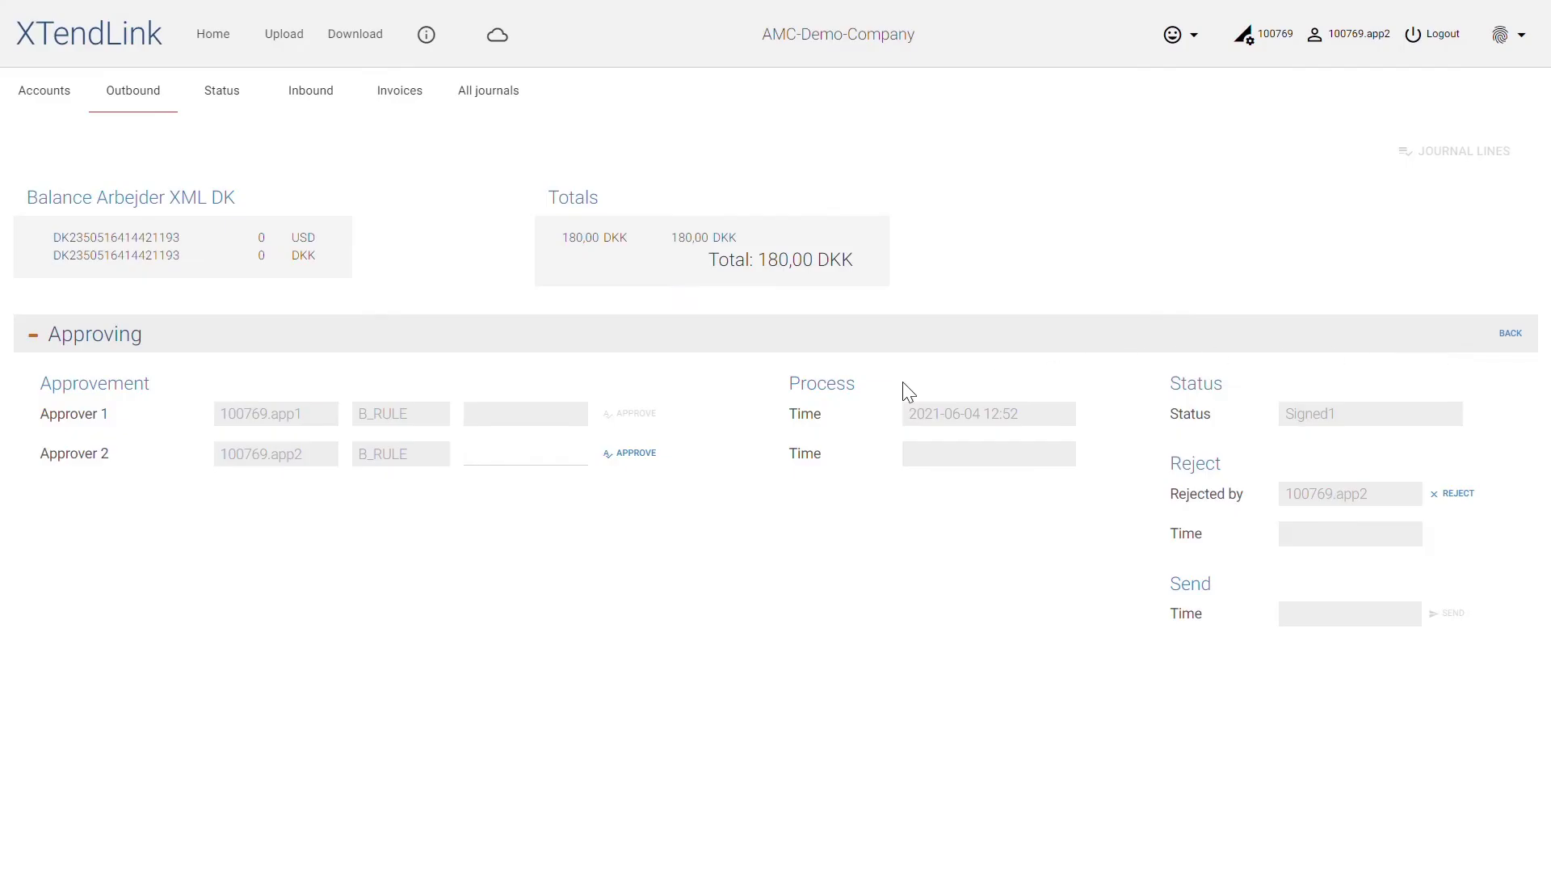
text(123456789)
click(642, 454)
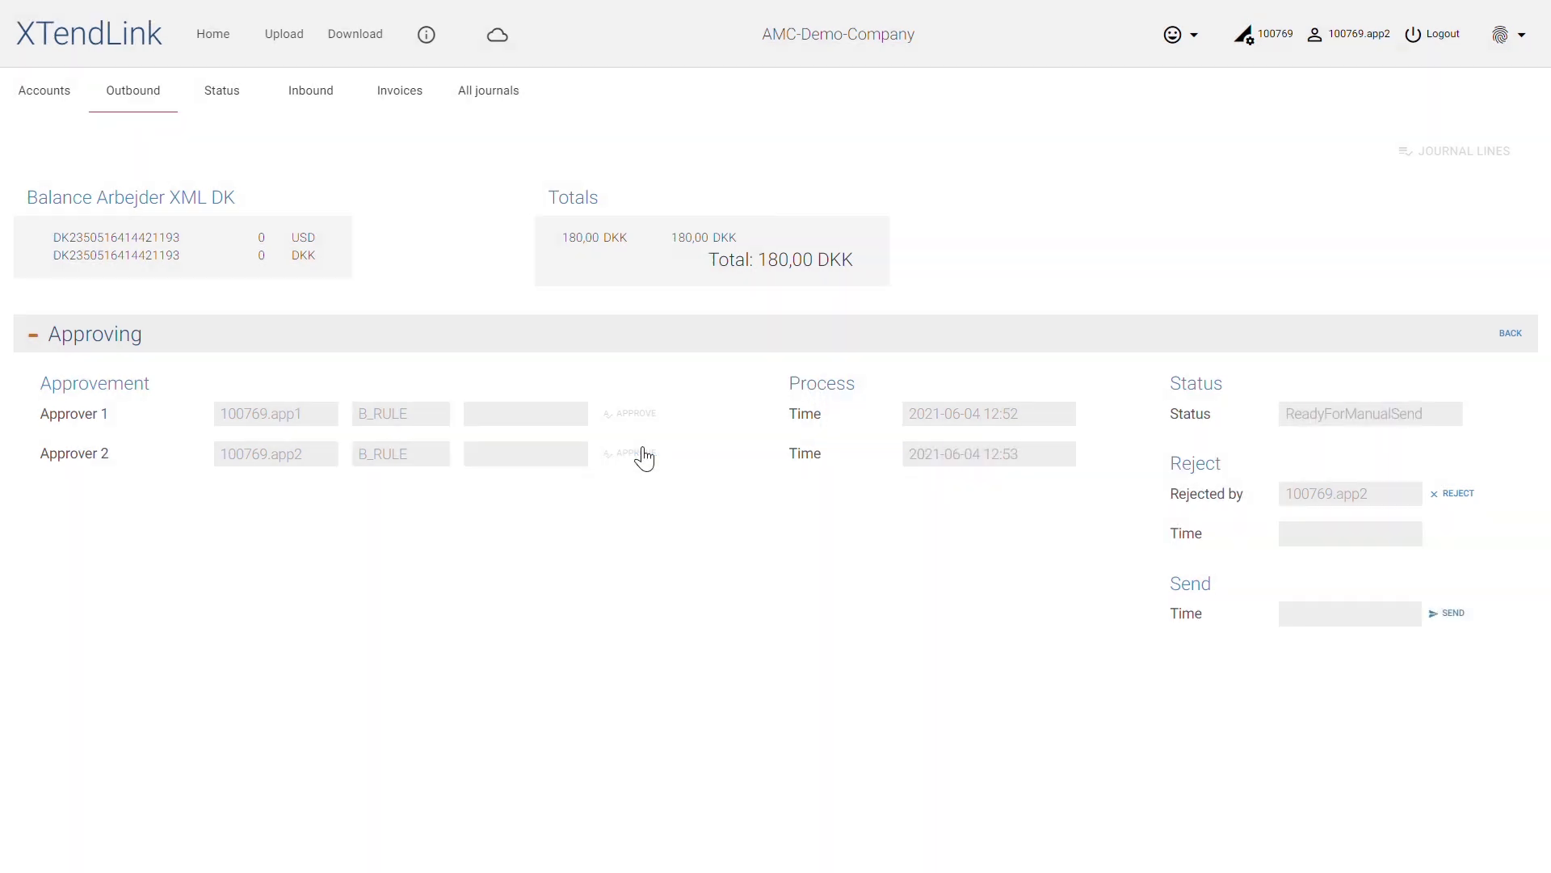
click(456, 55)
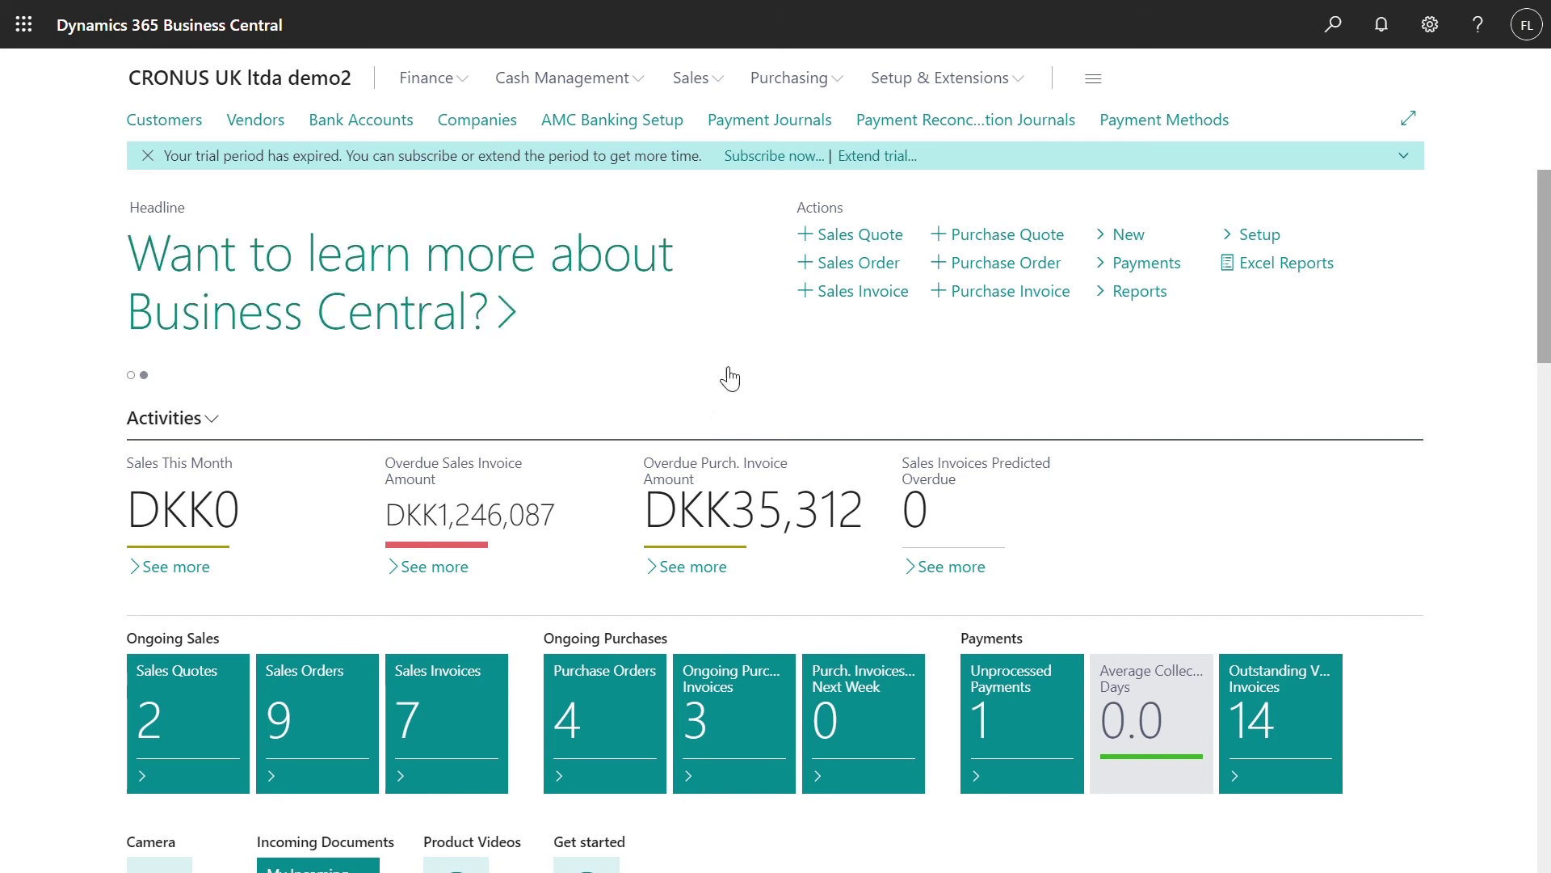
Start importing a bank statement into a payment reconciliation journal for bank account B020
click(893, 133)
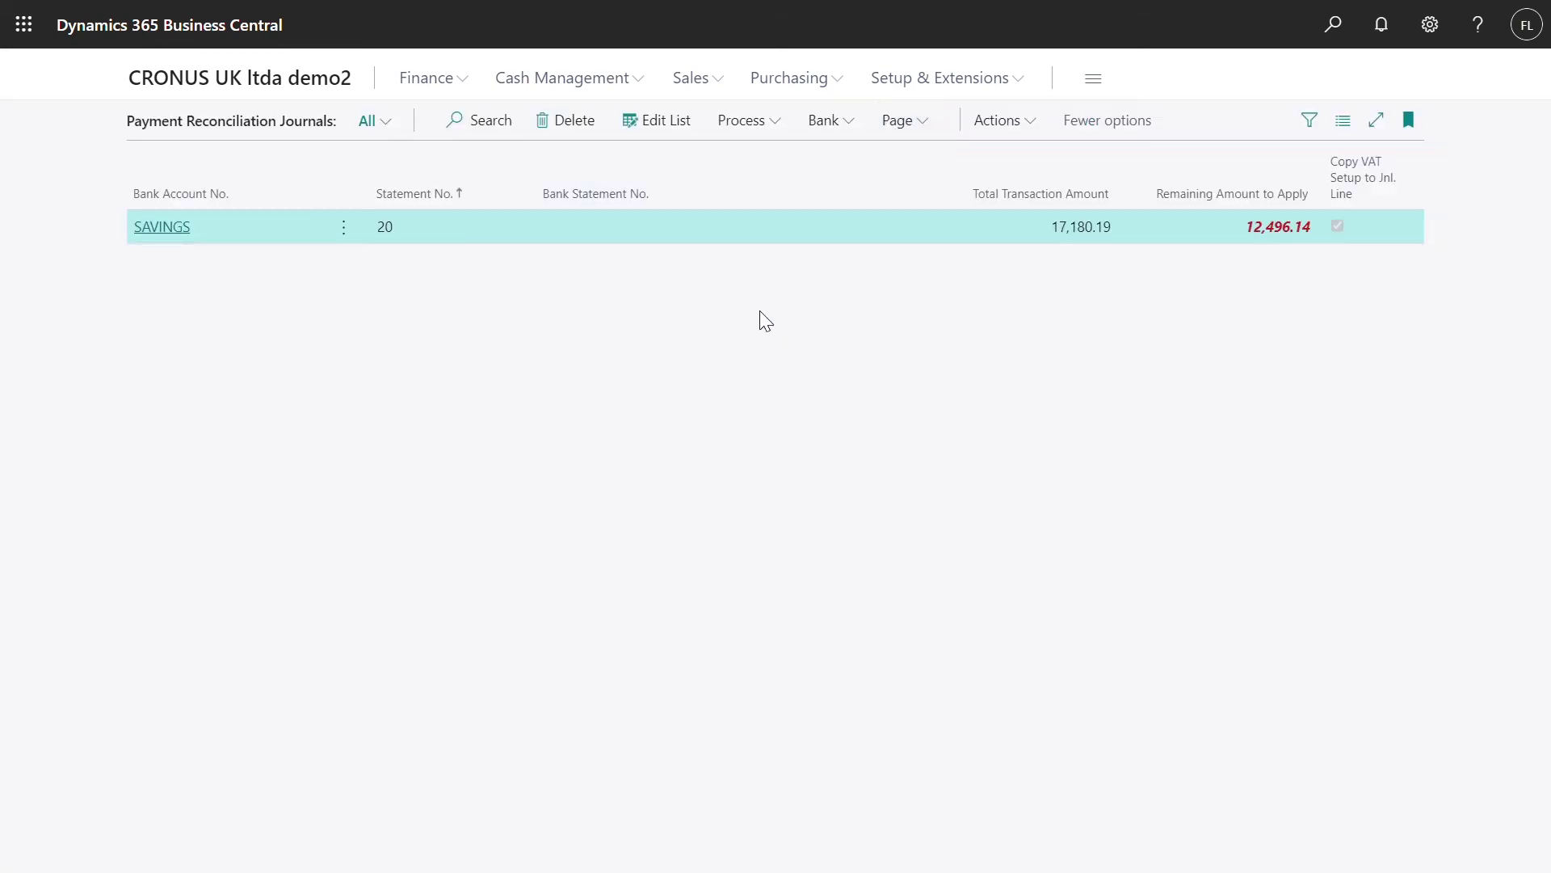
click(745, 122)
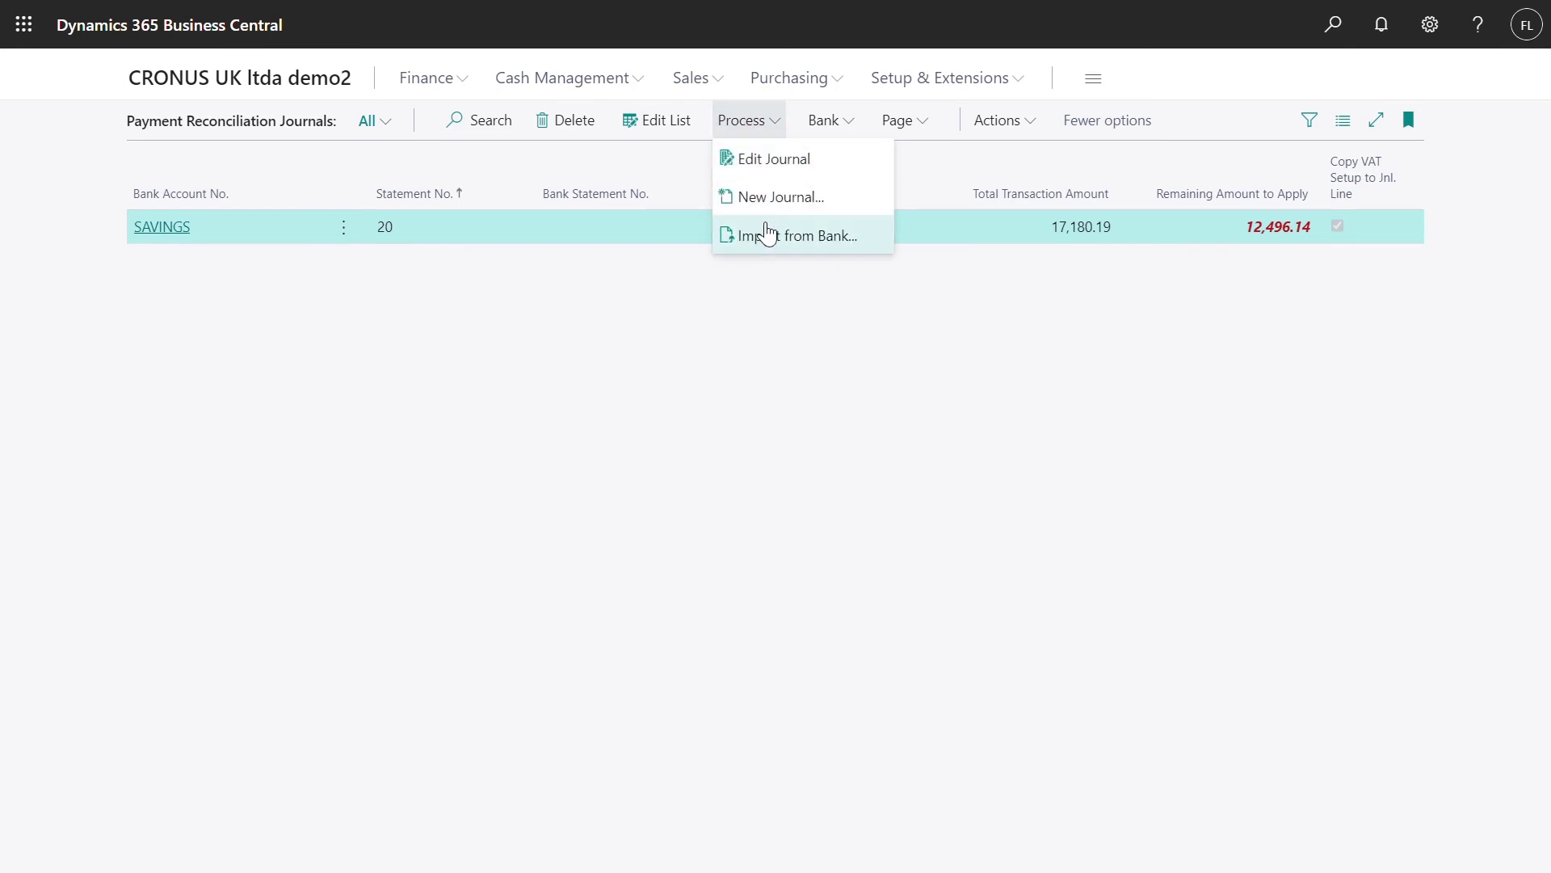
click(757, 233)
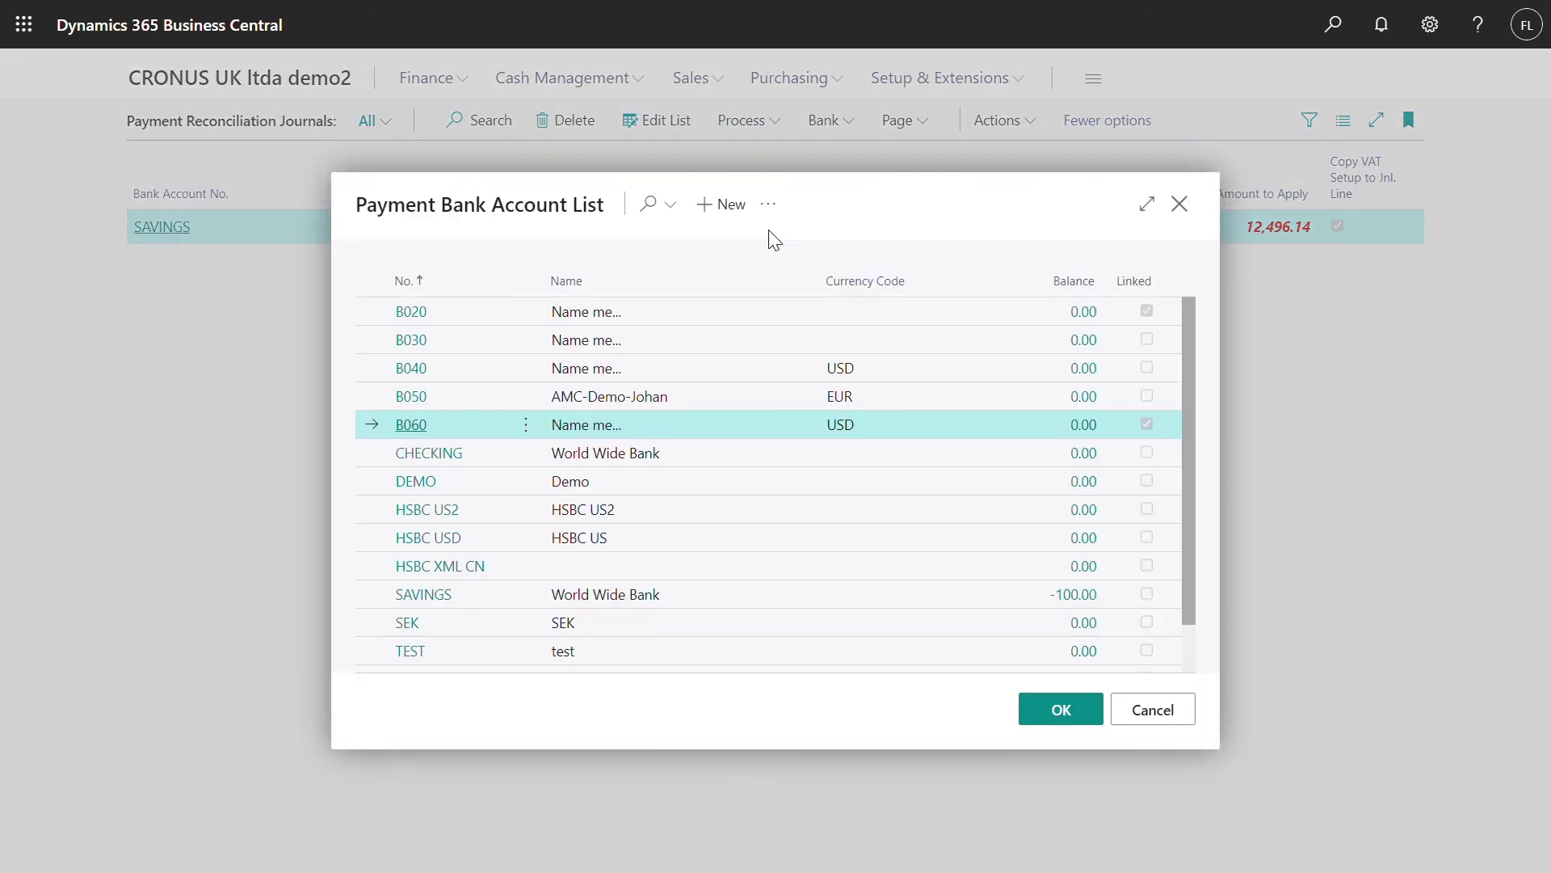
click(430, 319)
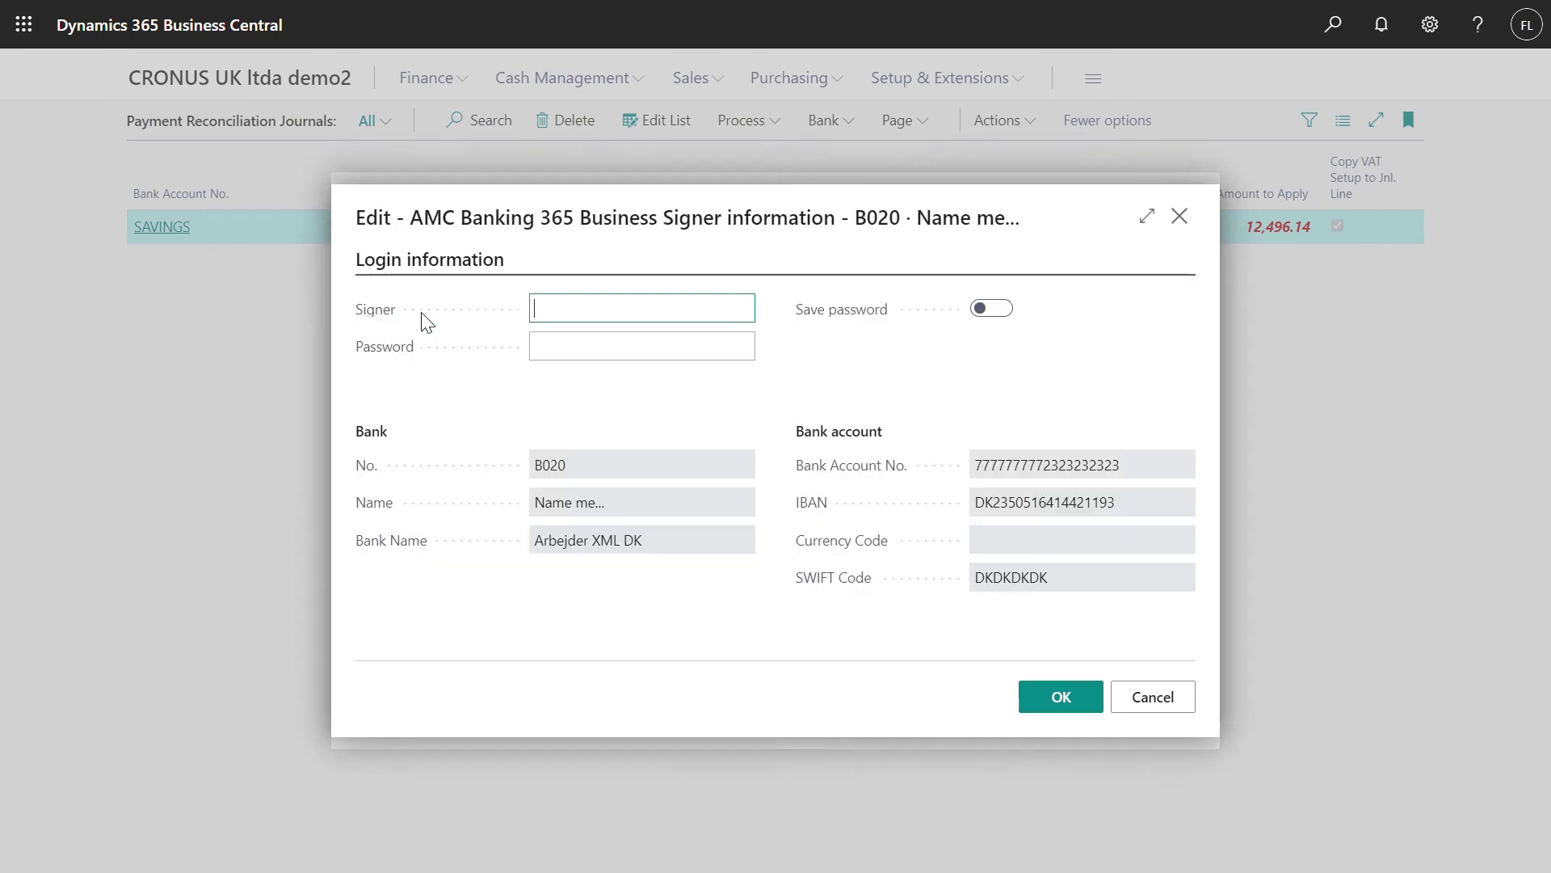
Enter the signer ID and password to import five payment lines totalling 16,683.71 into Journal 1
text(app1)
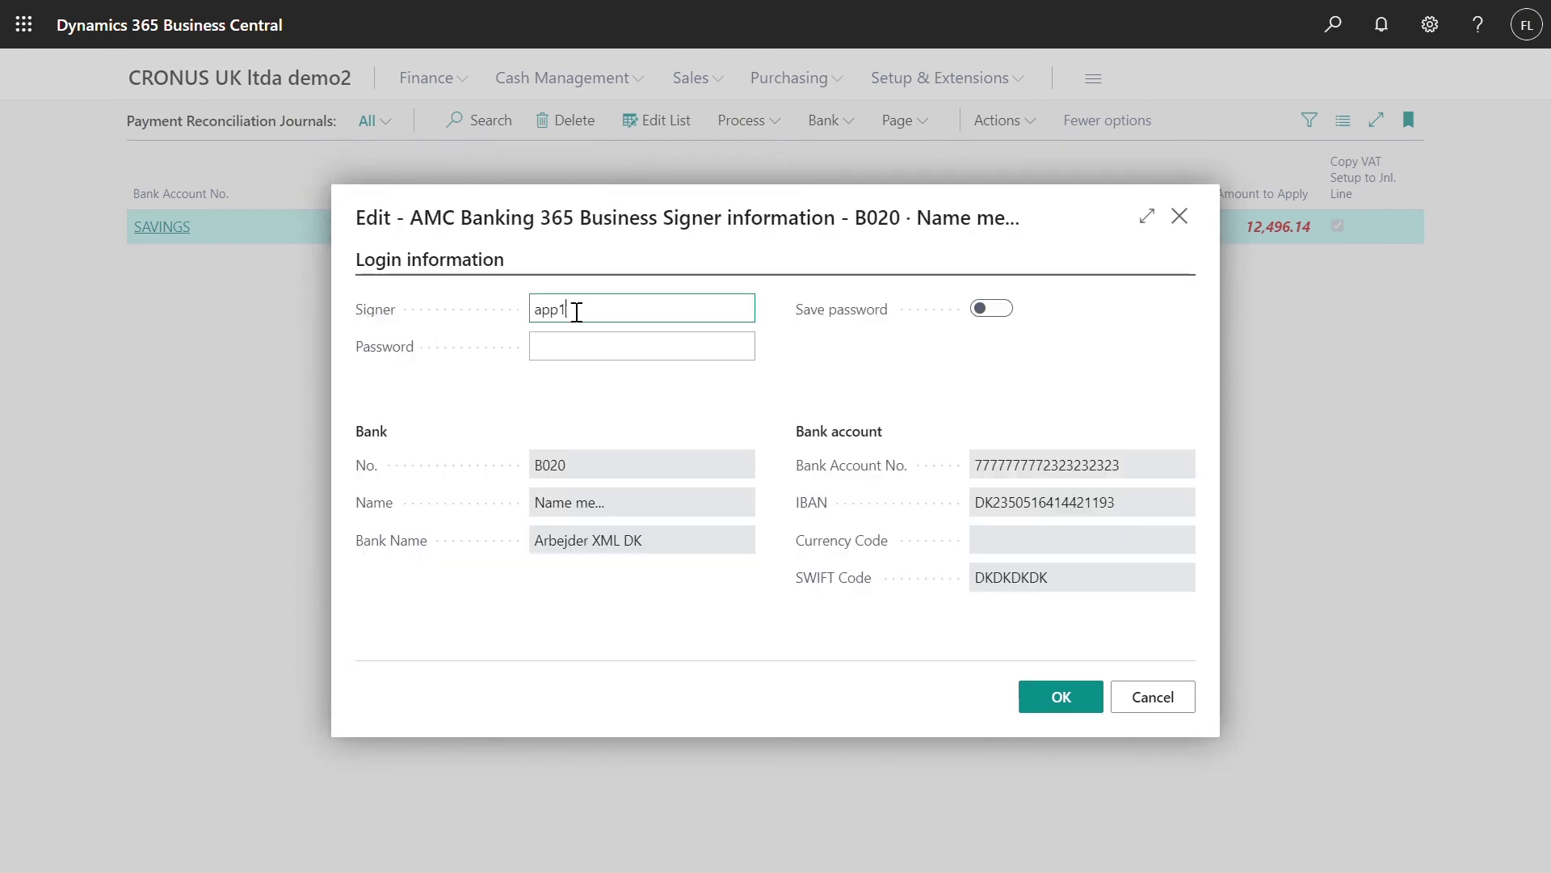
key(Tab)
text(*********)
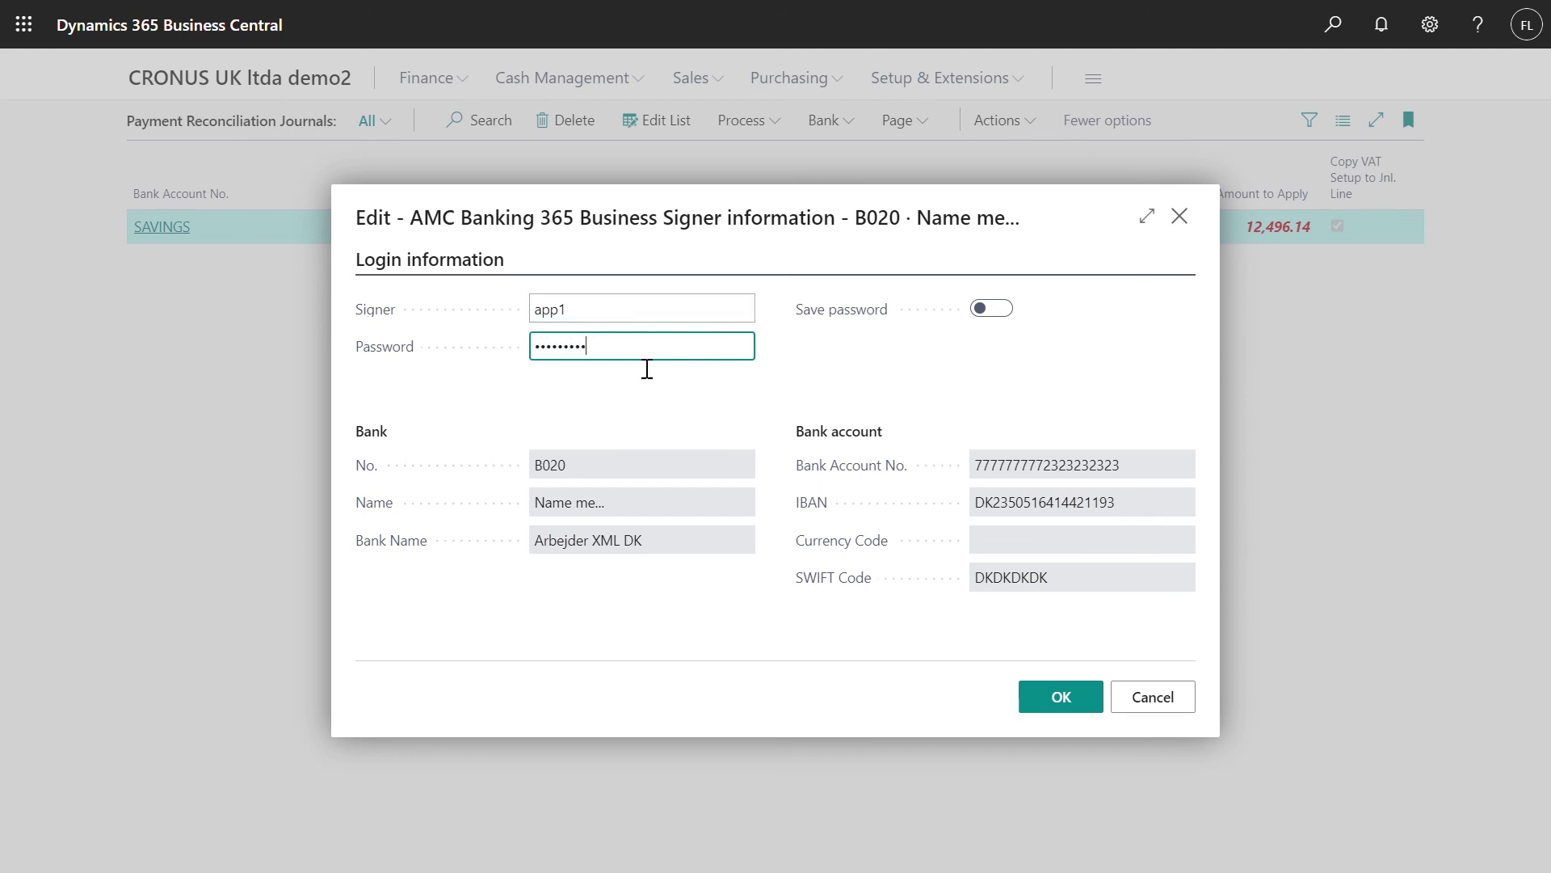
click(1050, 697)
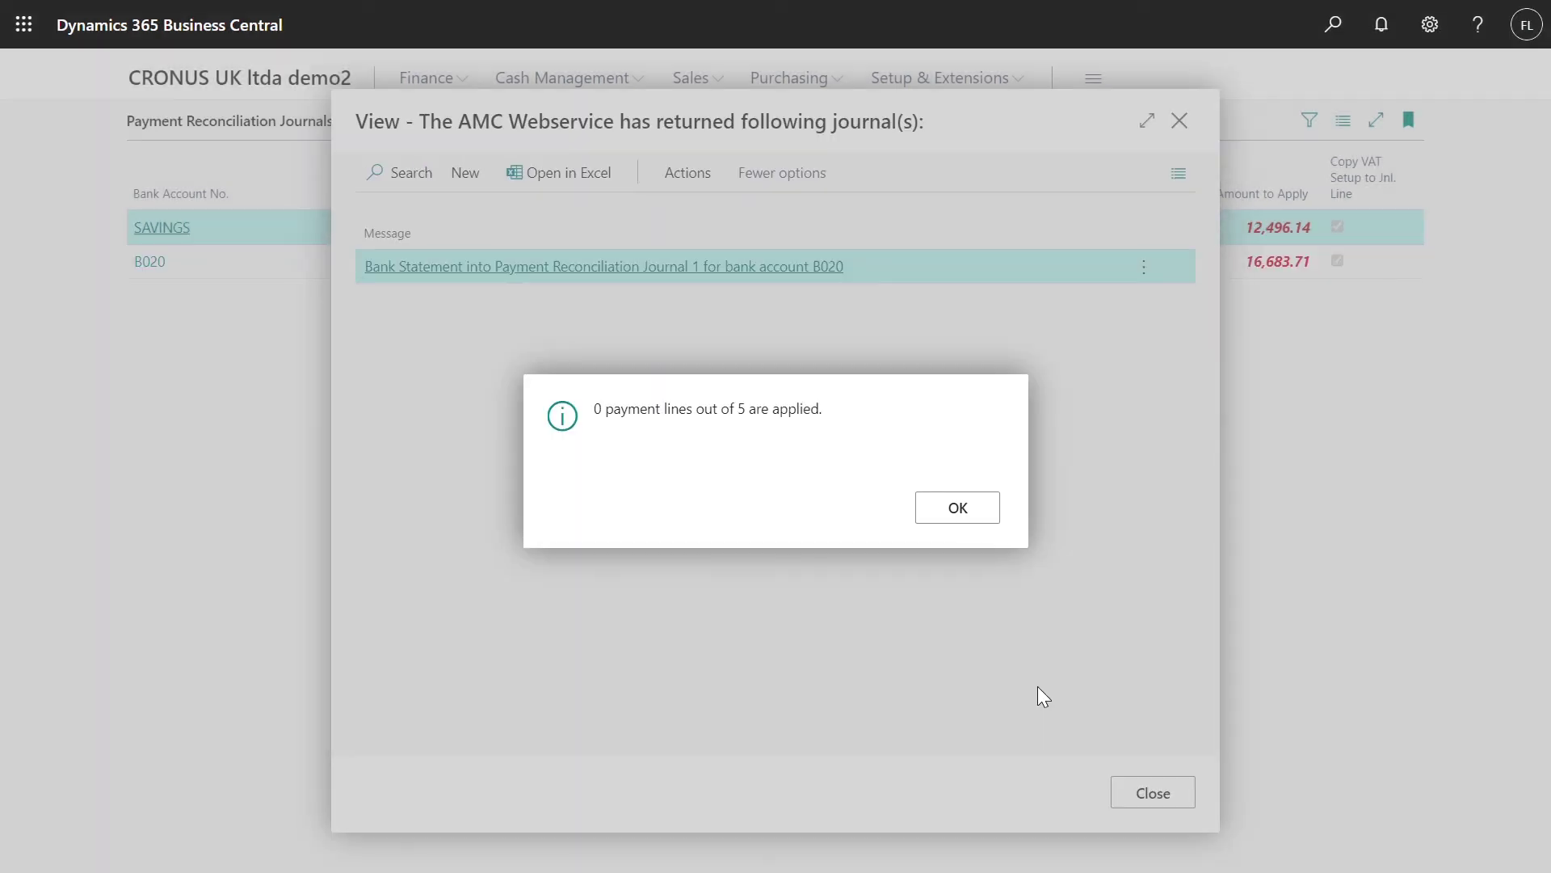
click(970, 521)
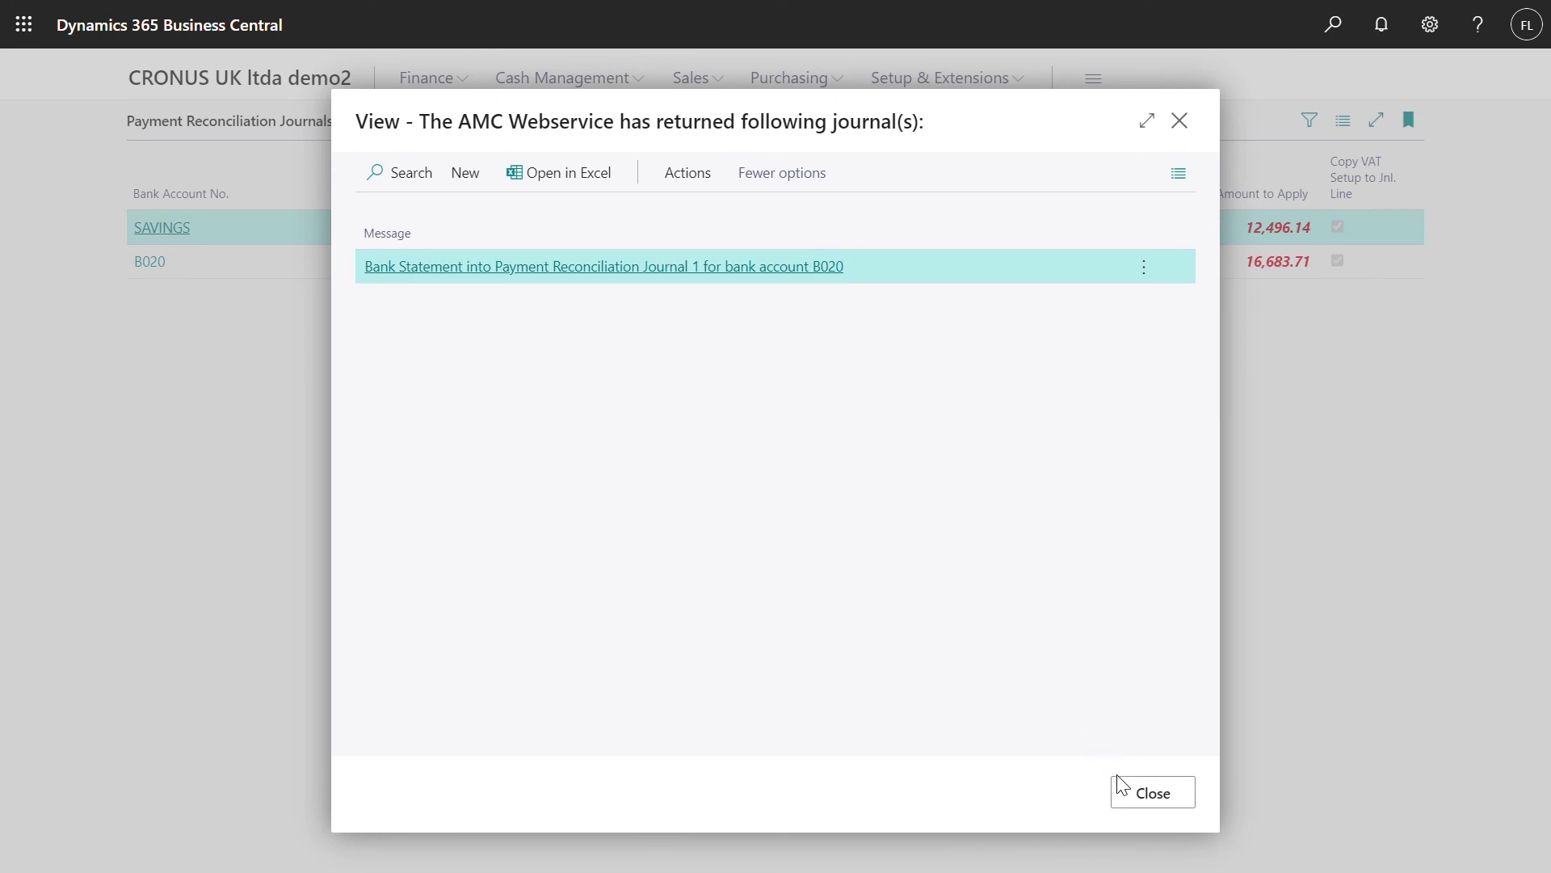
click(1138, 794)
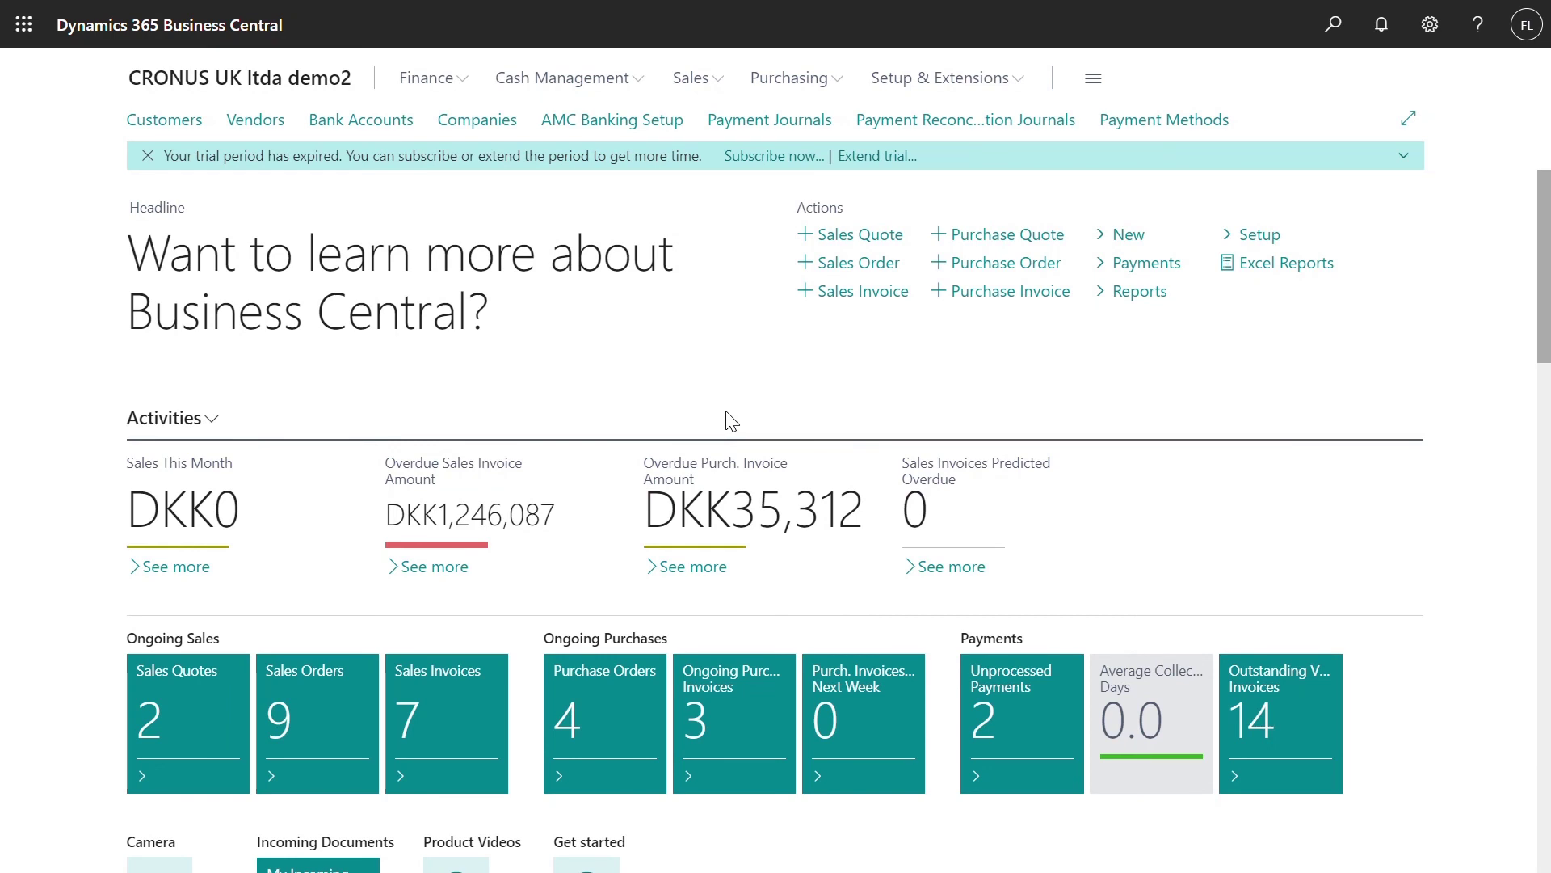
Turn on Automatic Bank Statement Import for B020, confirming the signer's saved password
click(401, 122)
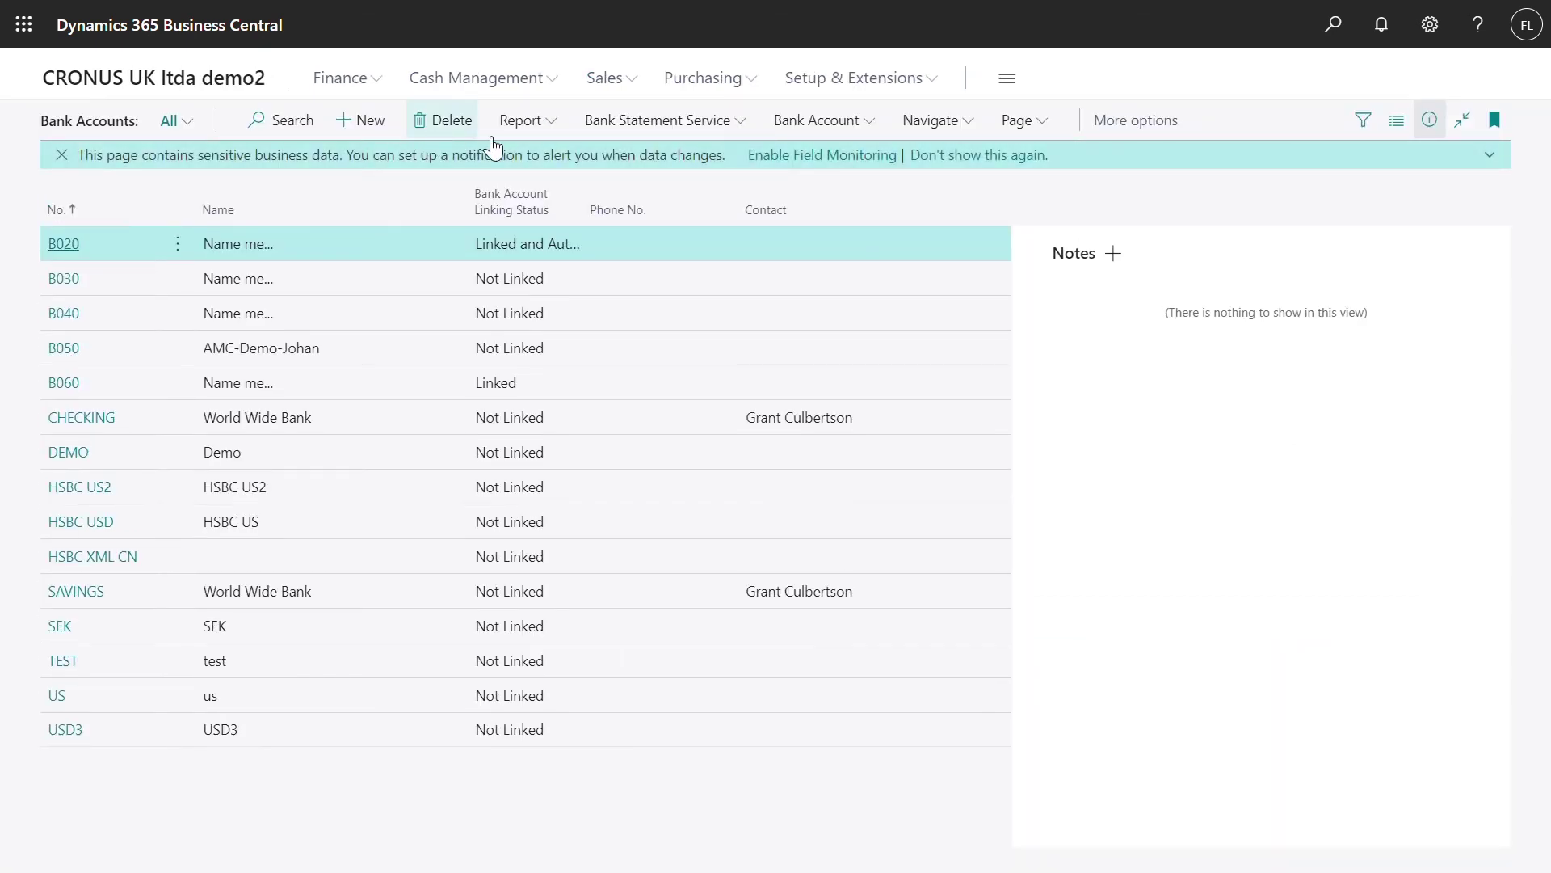
click(605, 128)
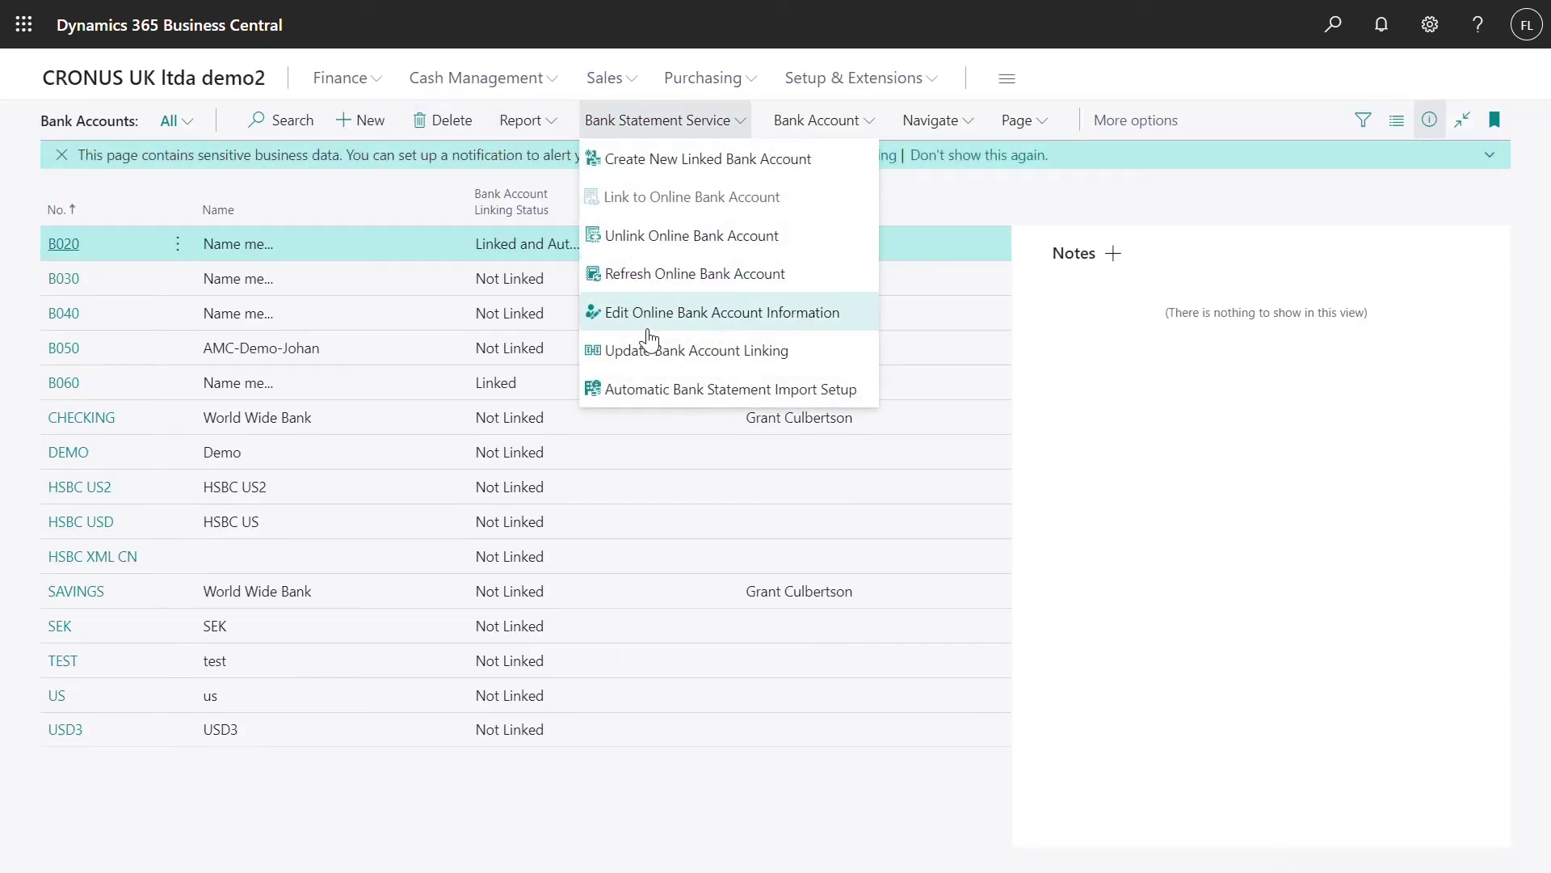
click(659, 385)
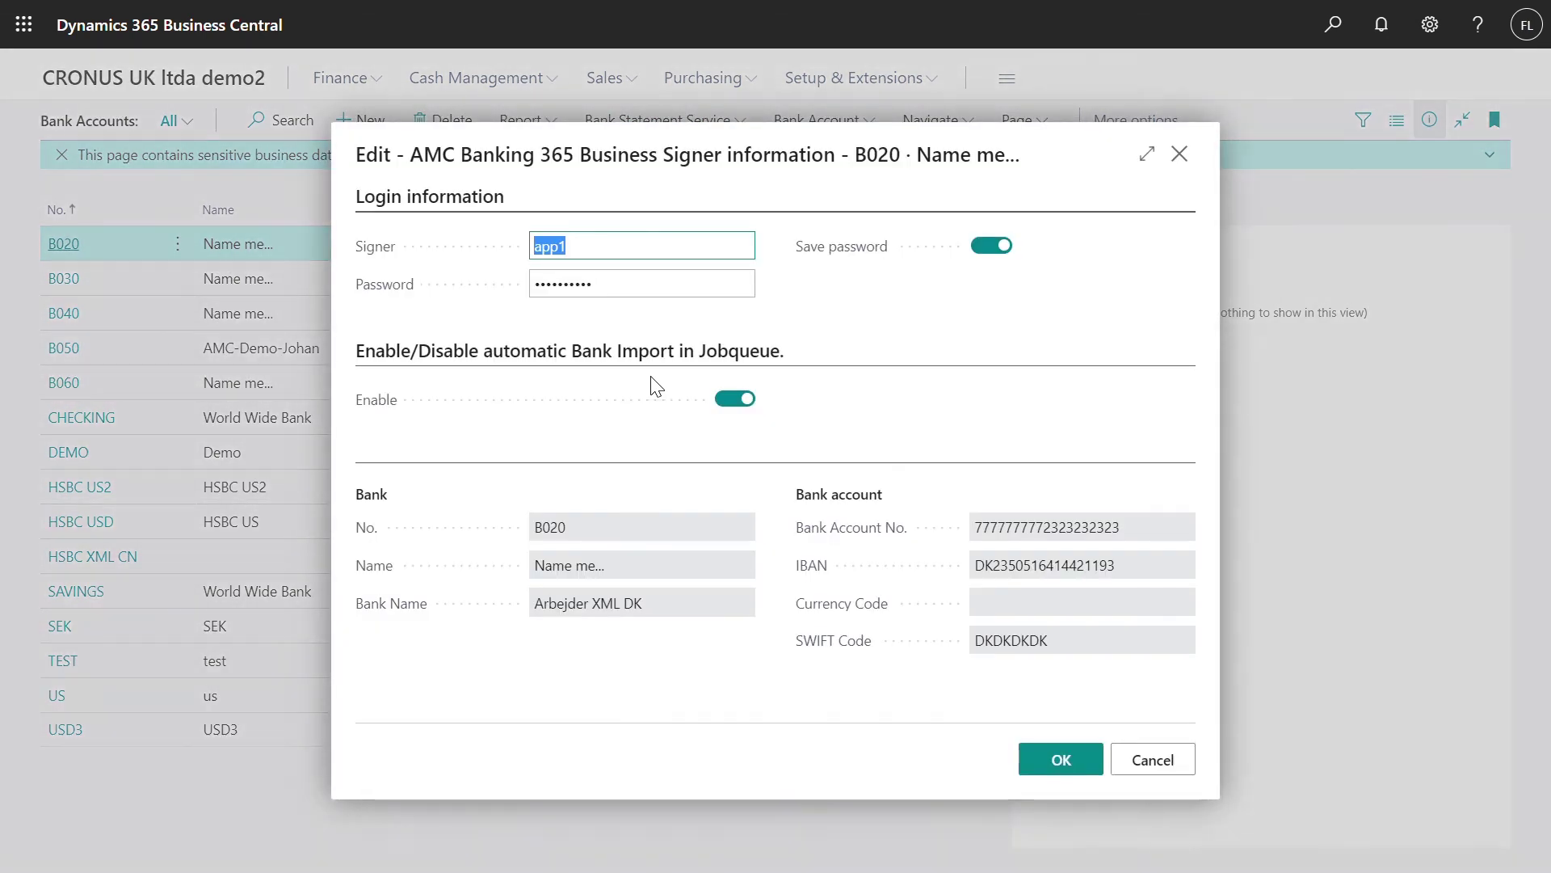
click(605, 256)
click(629, 293)
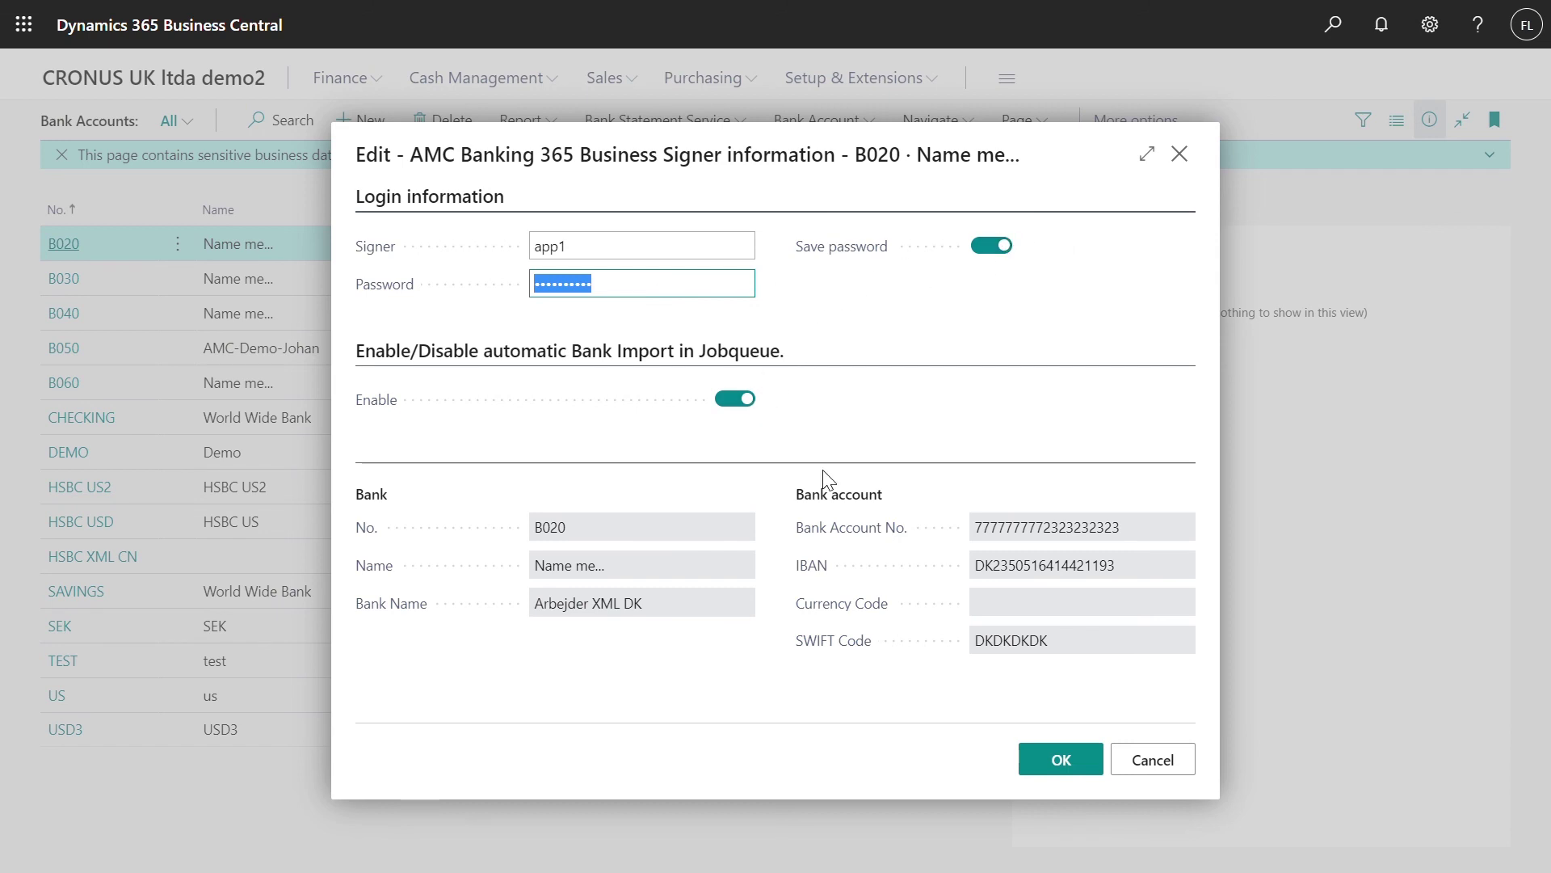
click(1054, 761)
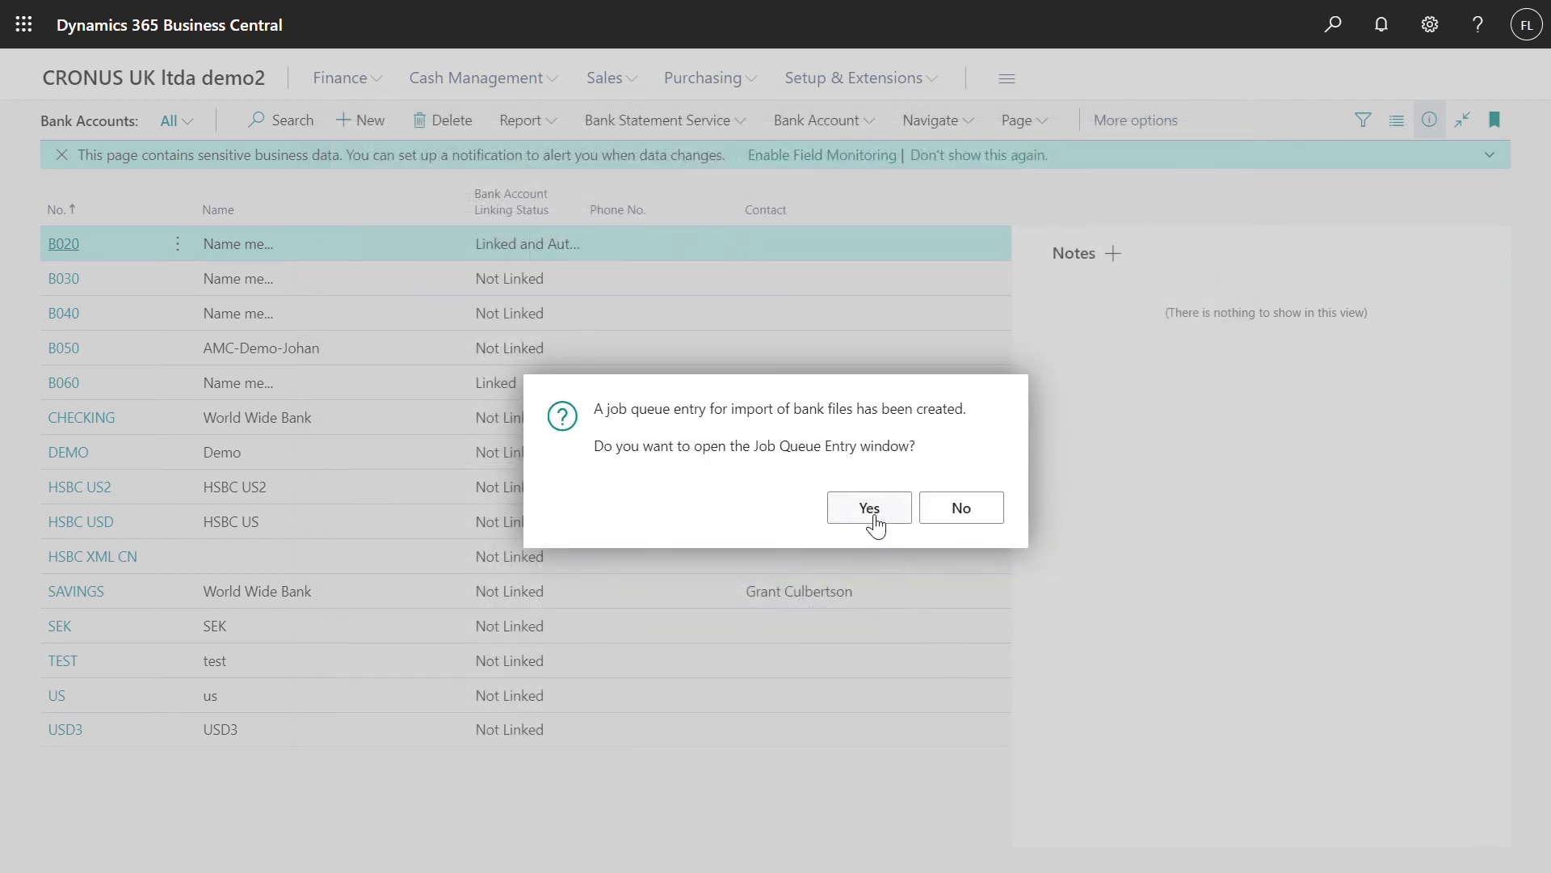
Check that the recurring AMC Bank BC JobQueue Import entry for B020 is Ready
click(870, 509)
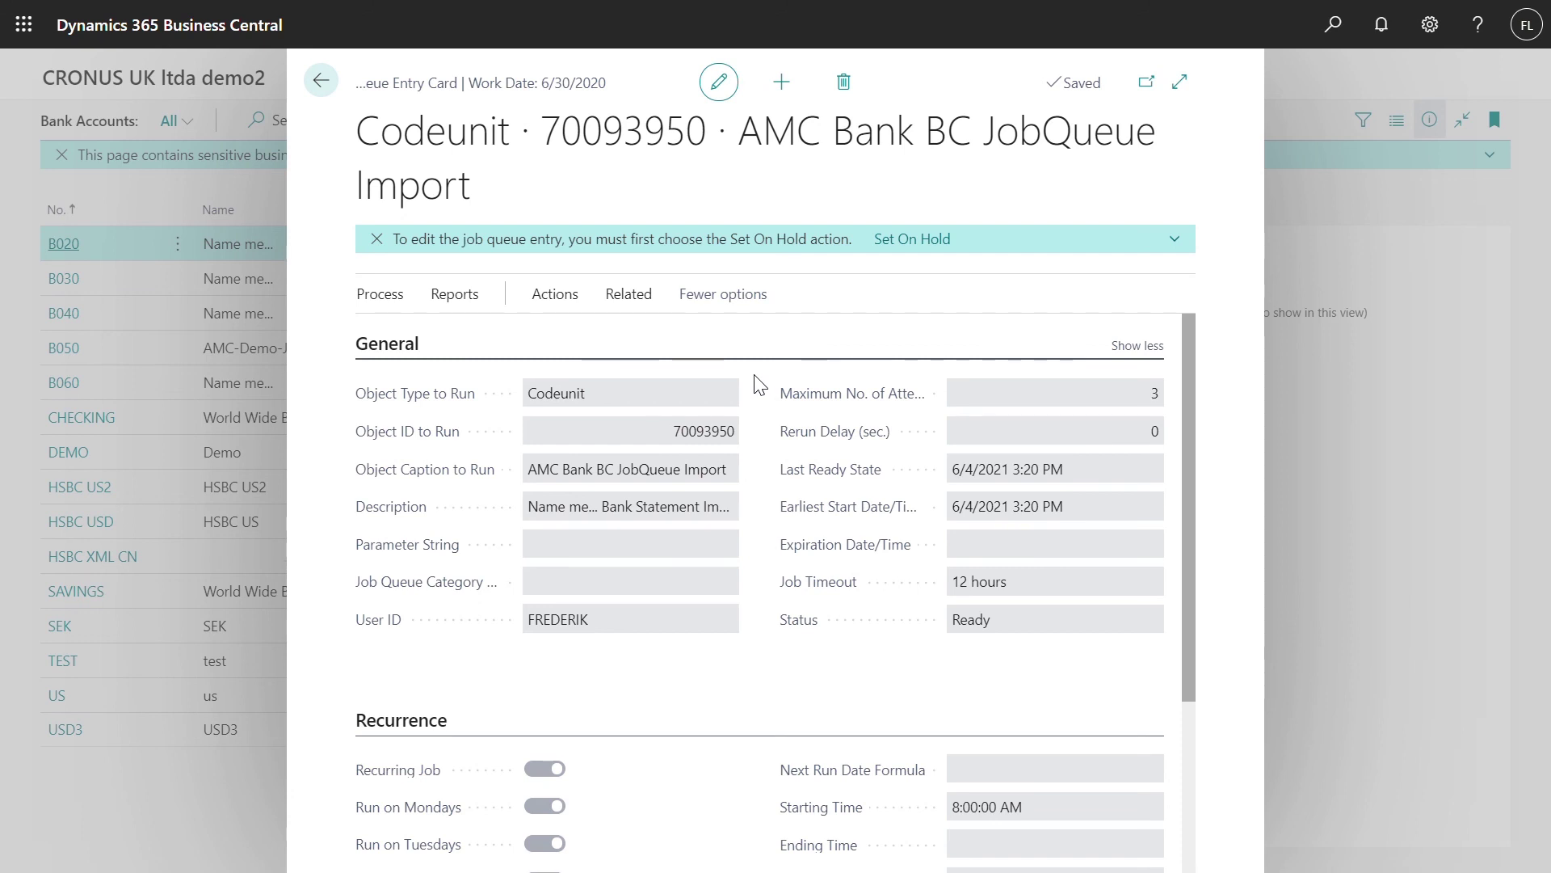
click(321, 80)
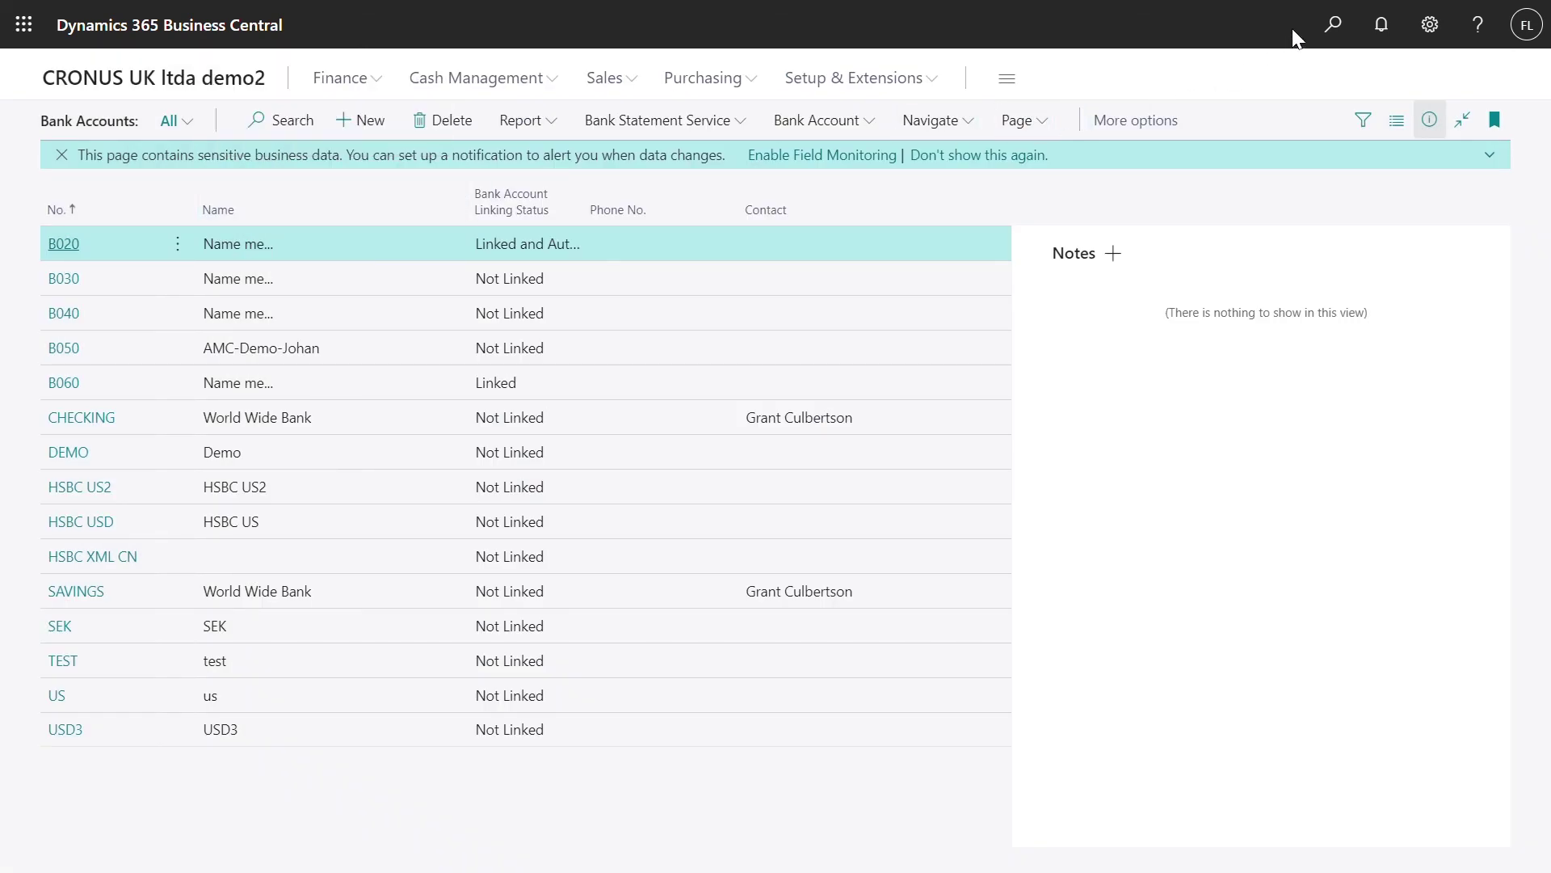
click(1333, 26)
Search 'import log' and review journal 1010's entry in the AMC Banking 365 Business Importlog, then return home
text(import log)
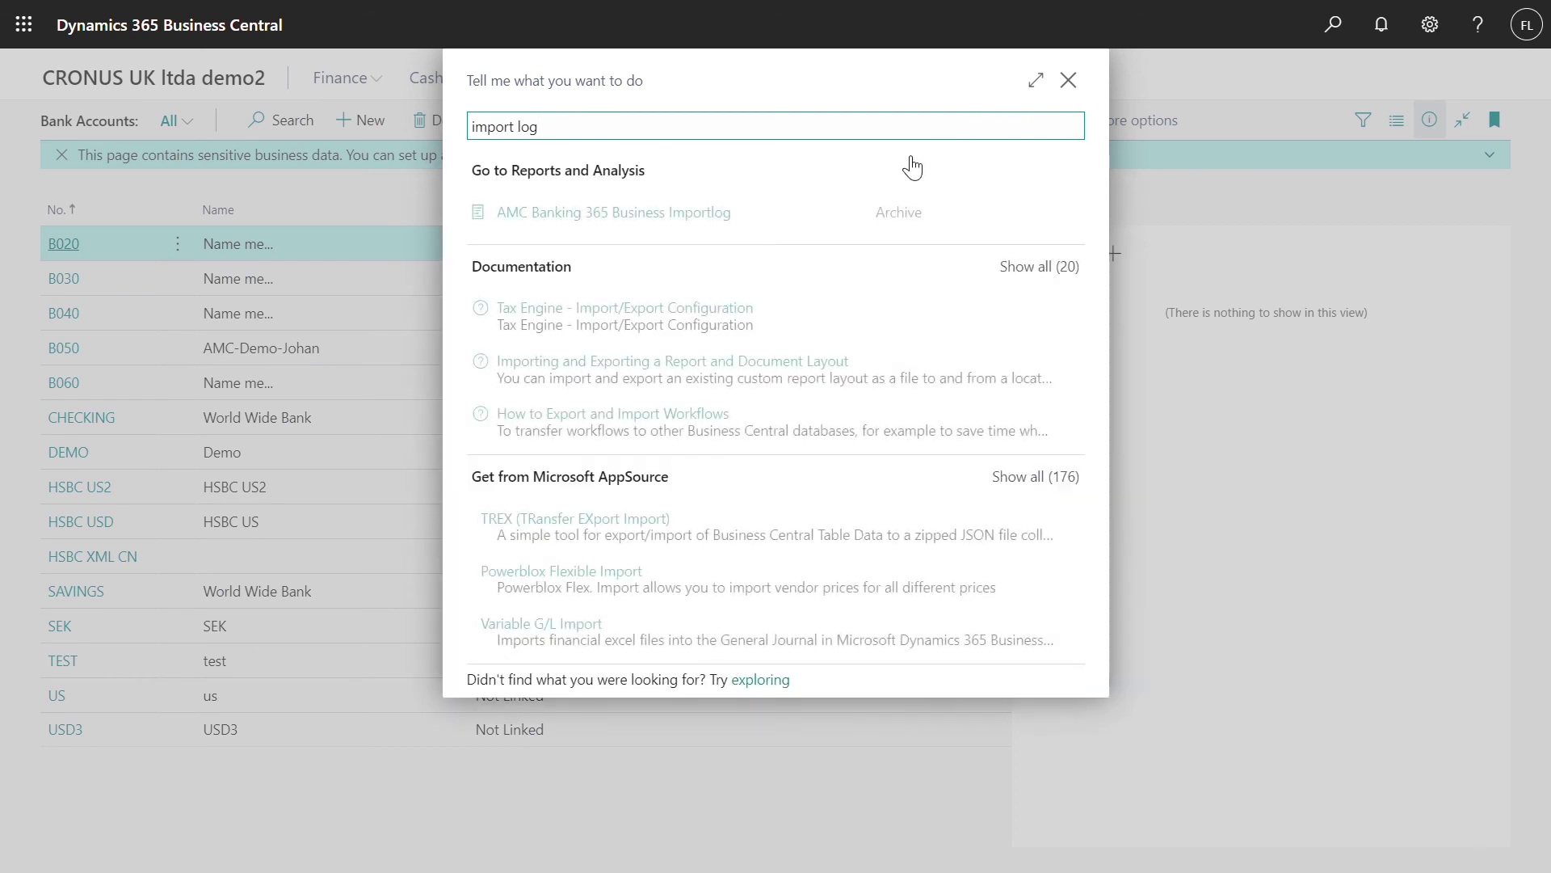
click(717, 213)
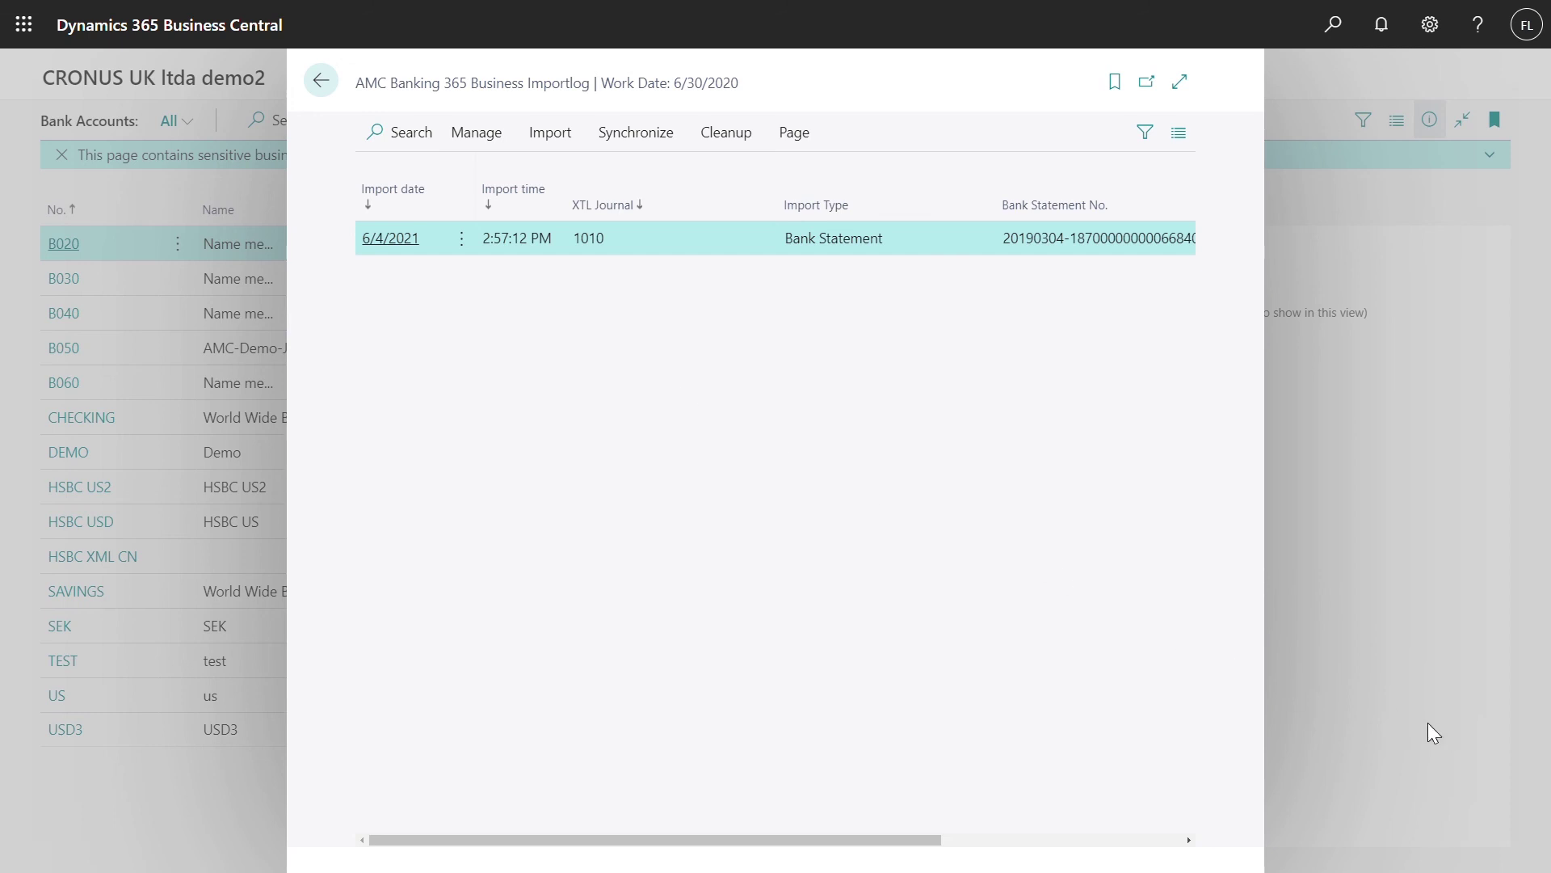
click(1340, 564)
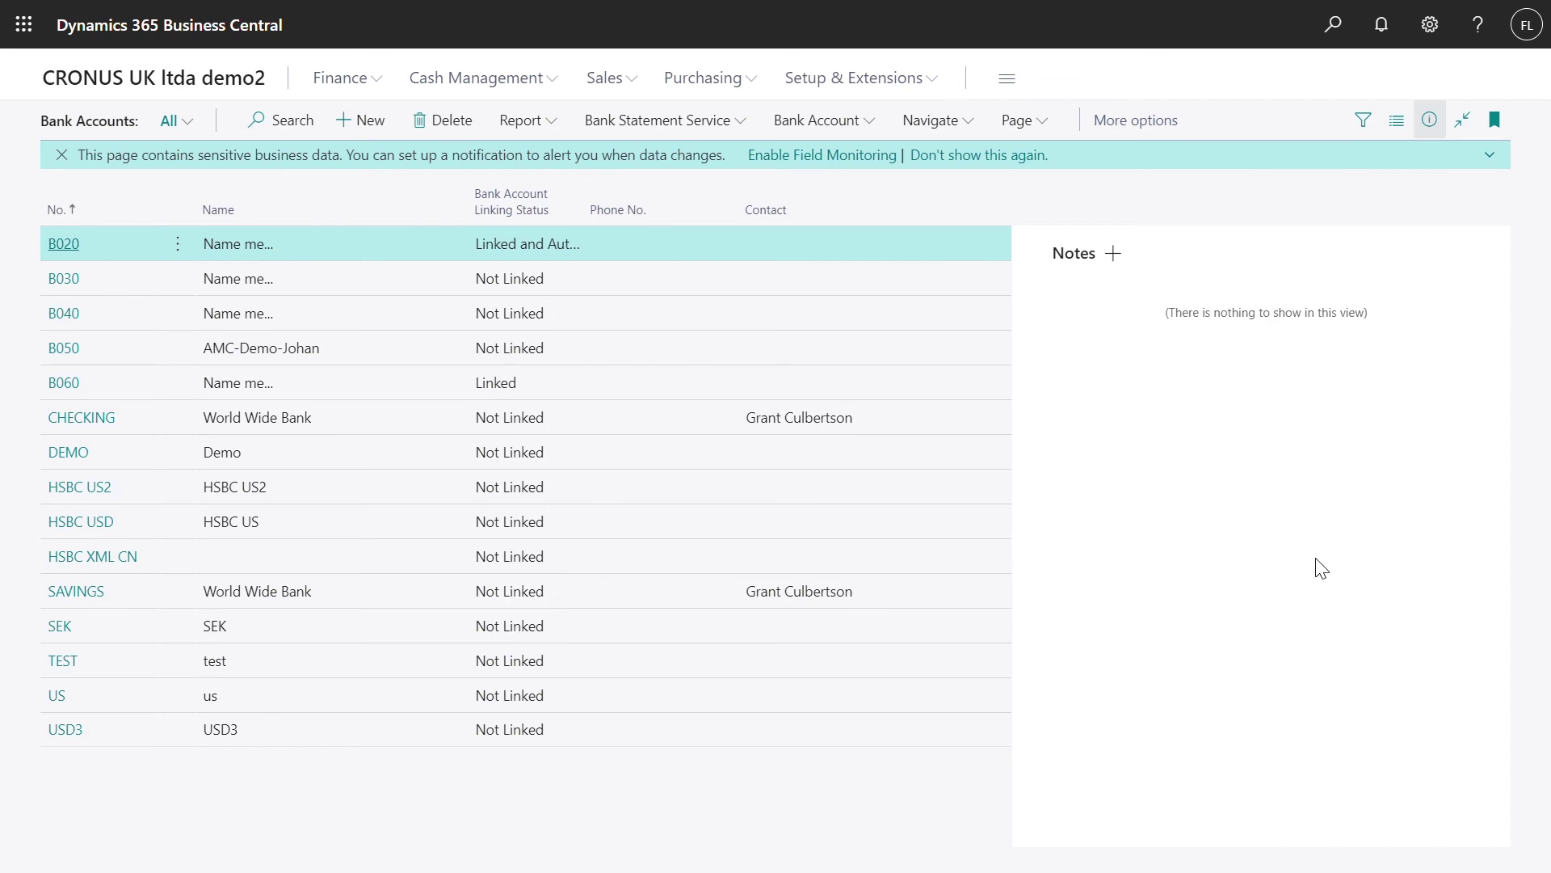
click(113, 84)
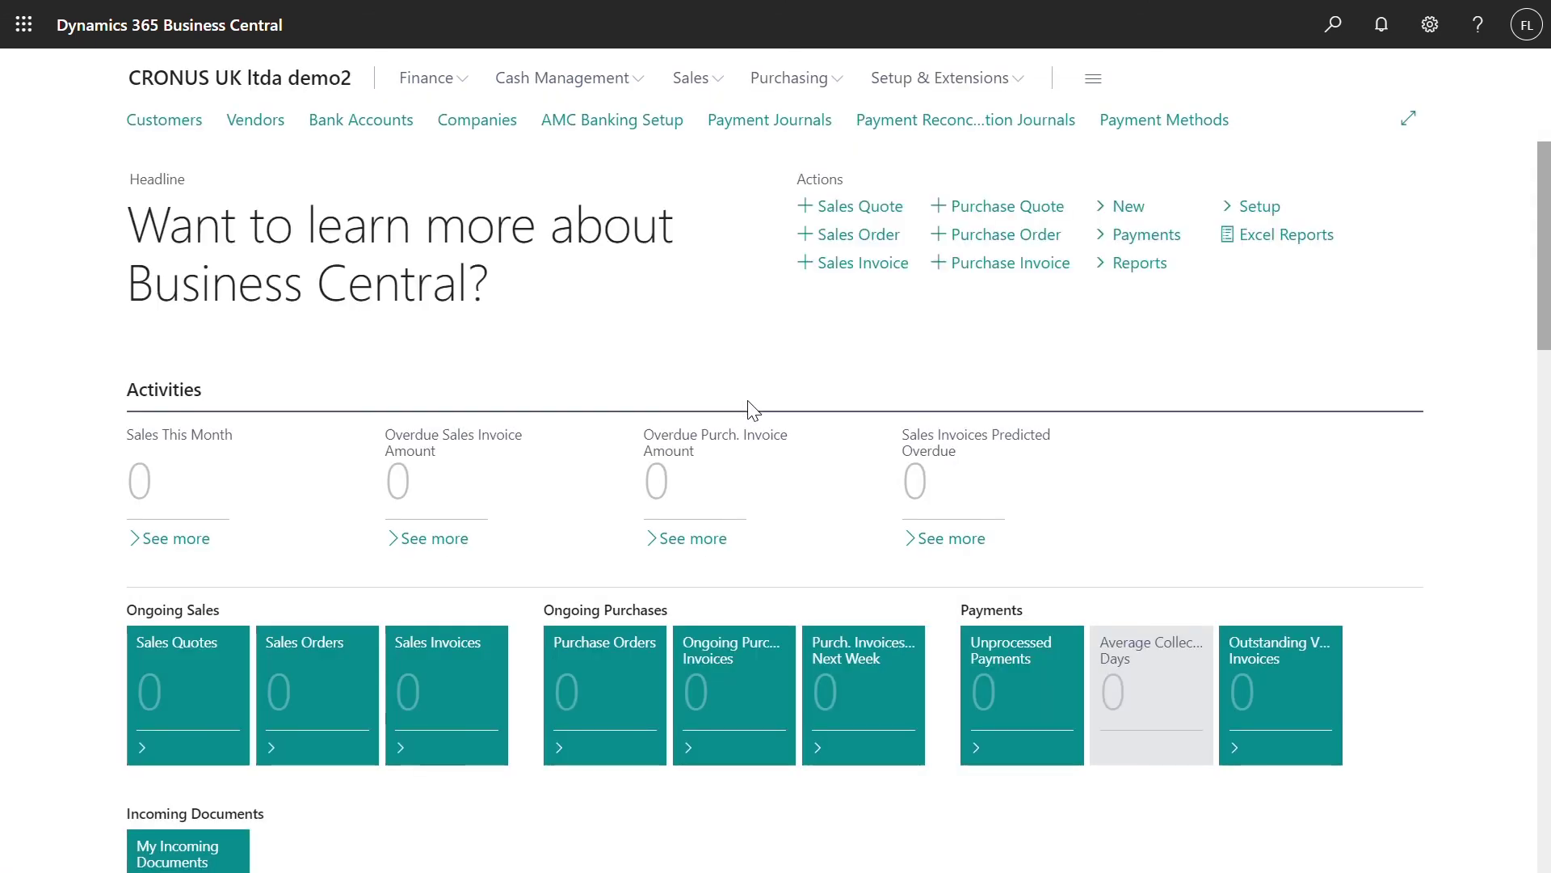